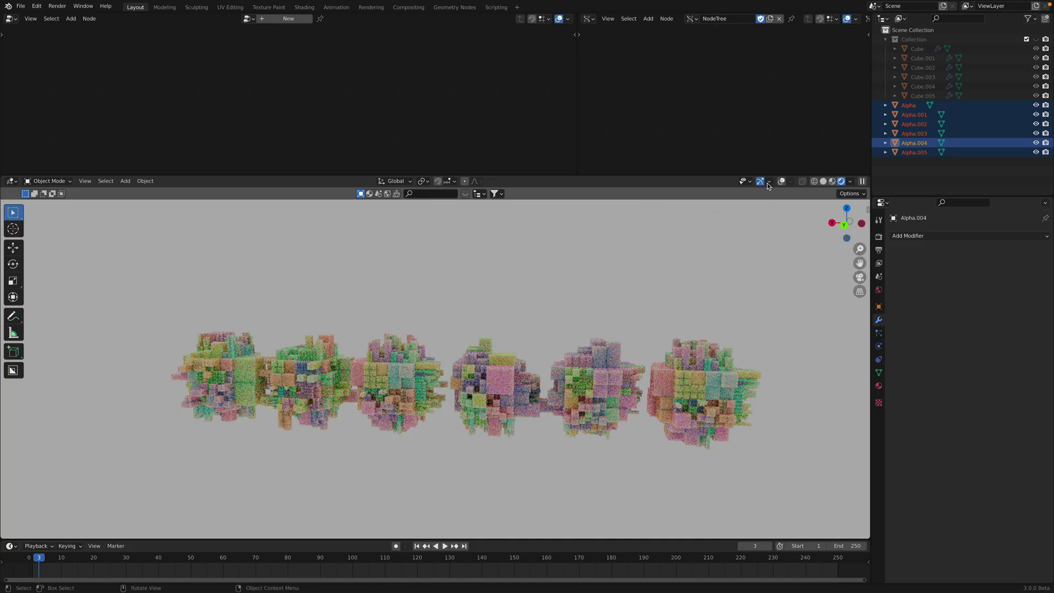
Turn on the viewport overlays and select the Alpha.001 object.
{"action": "left_click", "coordinate": [781, 181]}
{"action": "left_click", "coordinate": [701, 299]}
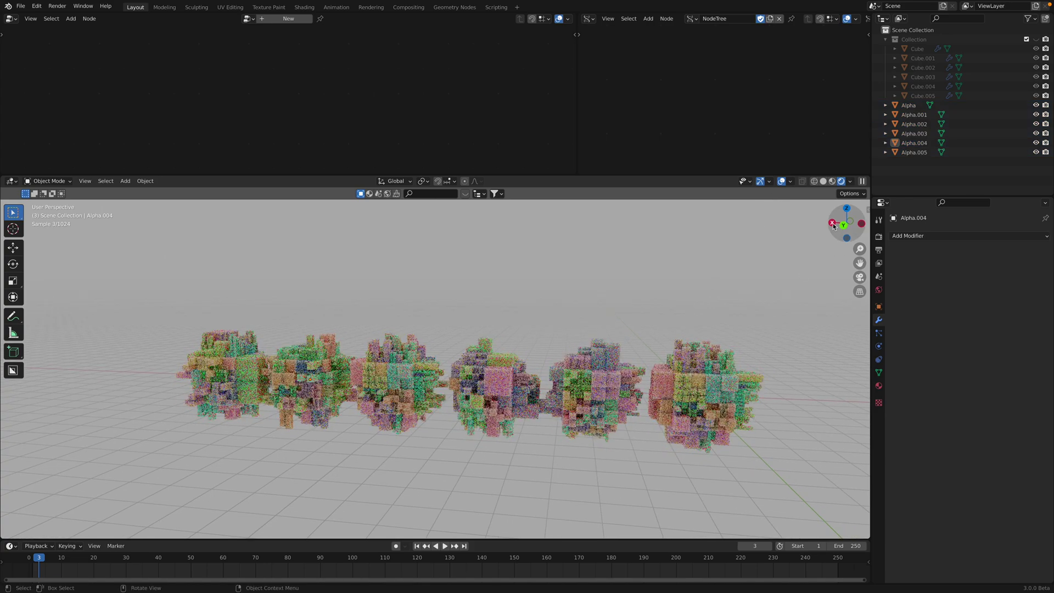
{"action": "left_click", "coordinate": [553, 373]}
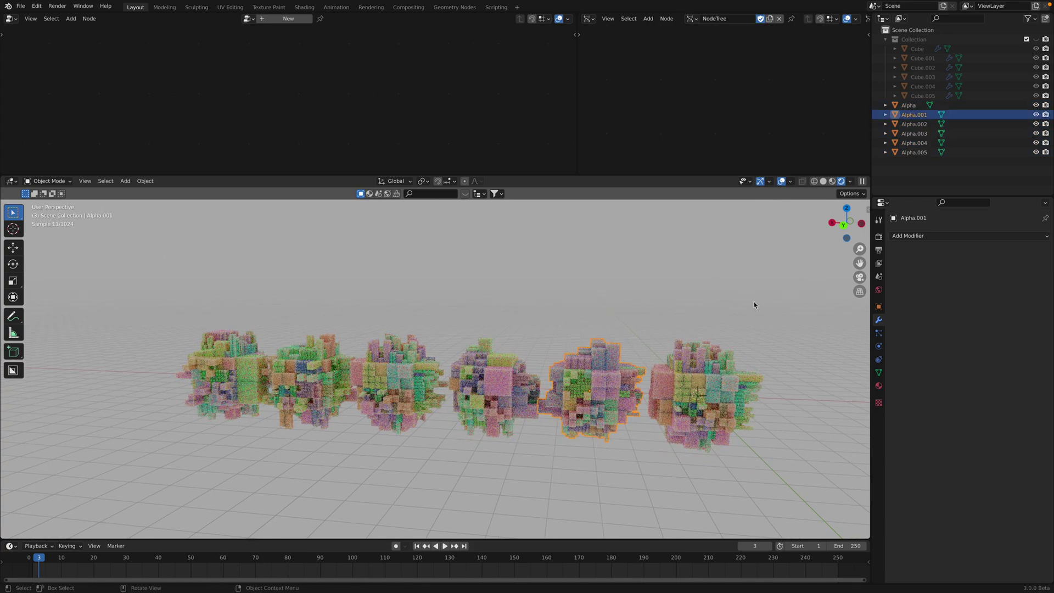
Show the material settings of Alpha.001 and display the Material.001 node tree in a shader editor, framing its nodes.
{"action": "left_click", "coordinate": [878, 385]}
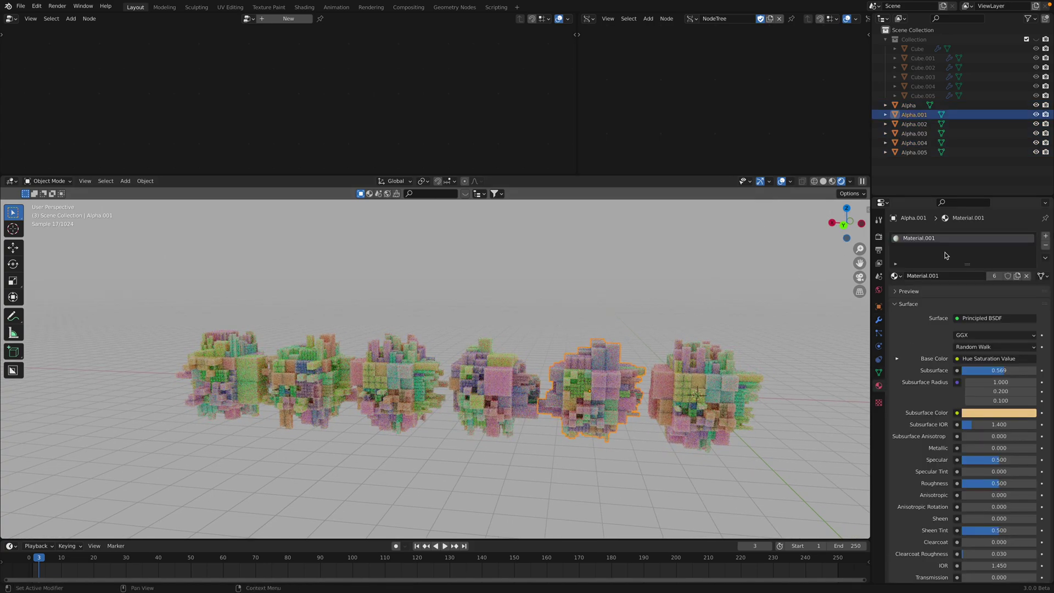
{"action": "left_click", "coordinate": [19, 21]}
{"action": "left_click", "coordinate": [33, 107]}
{"action": "key", "text": "Home"}
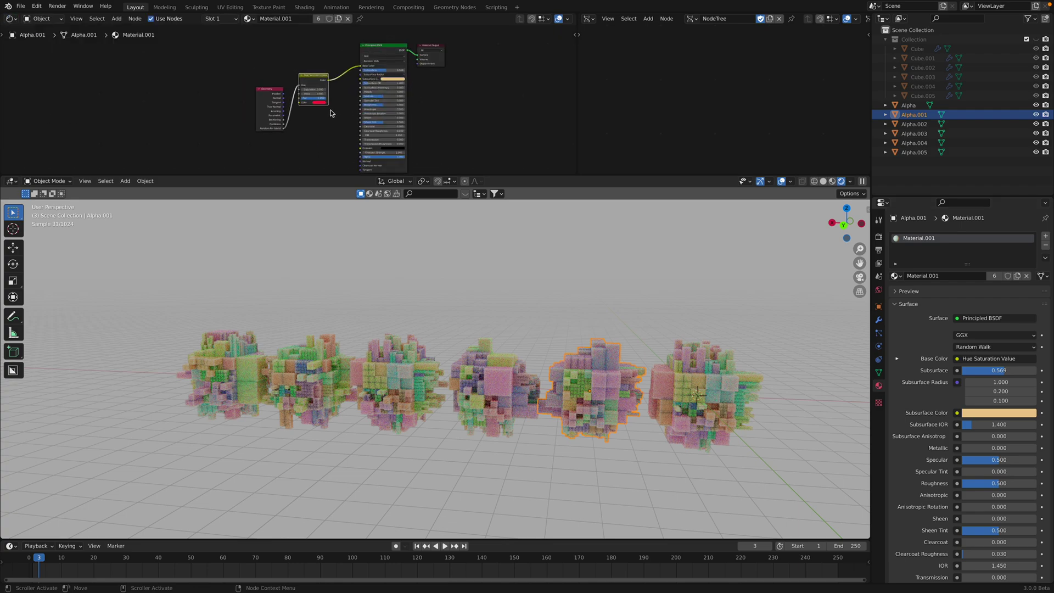
{"action": "scroll", "coordinate": [331, 113], "scroll_direction": "up", "scroll_amount": 3}
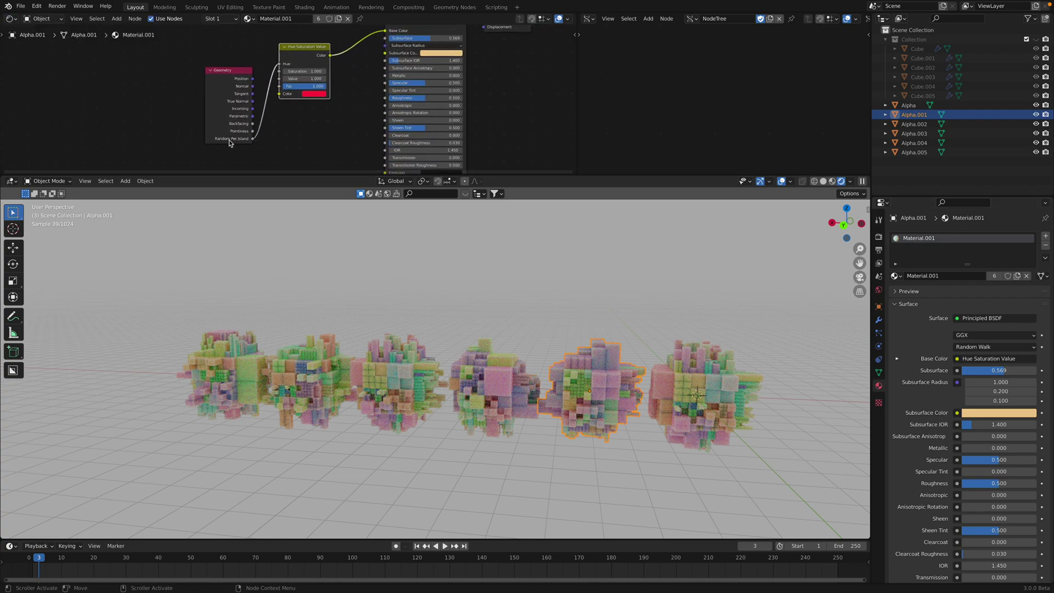
{"action": "mouse_move", "coordinate": [273, 75]}
{"action": "middle_mouse_down"}
{"action": "mouse_move", "coordinate": [266, 97]}
{"action": "mouse_move", "coordinate": [279, 91]}
{"action": "middle_mouse_up"}
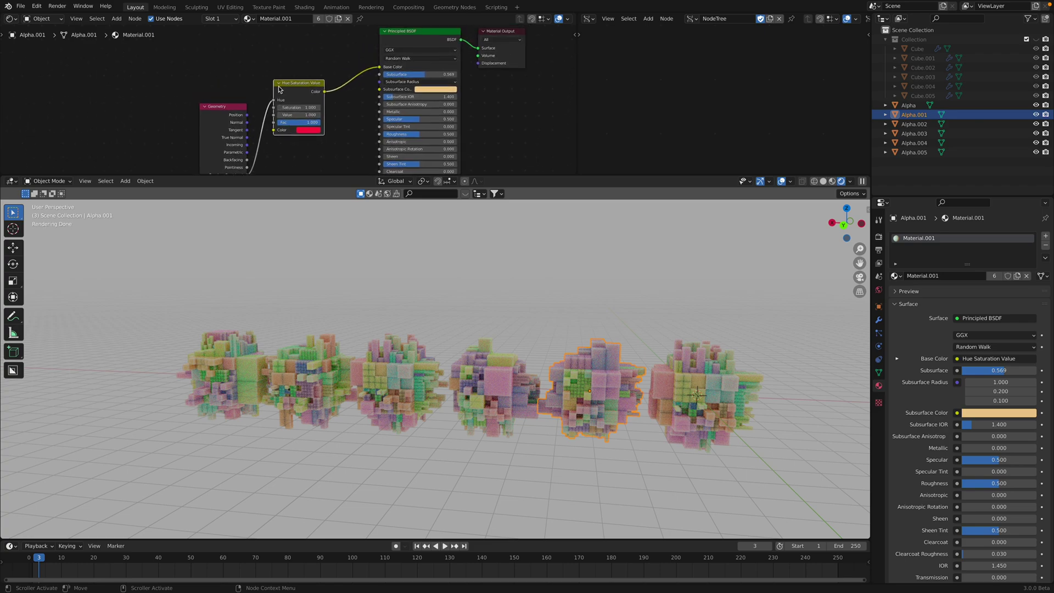
Change the Color of the Hue Saturation Value node in Material.001 to a saturated magenta.
{"action": "left_click", "coordinate": [308, 130]}
{"action": "left_click", "coordinate": [319, 67]}
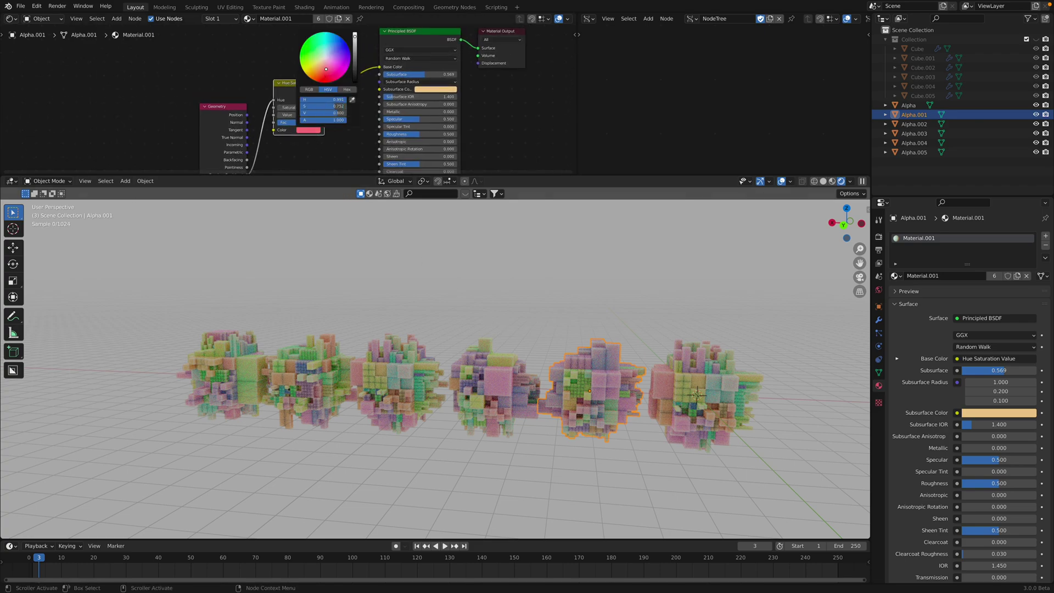
{"action": "left_click_drag", "start_coordinate": [319, 67], "coordinate": [327, 67]}
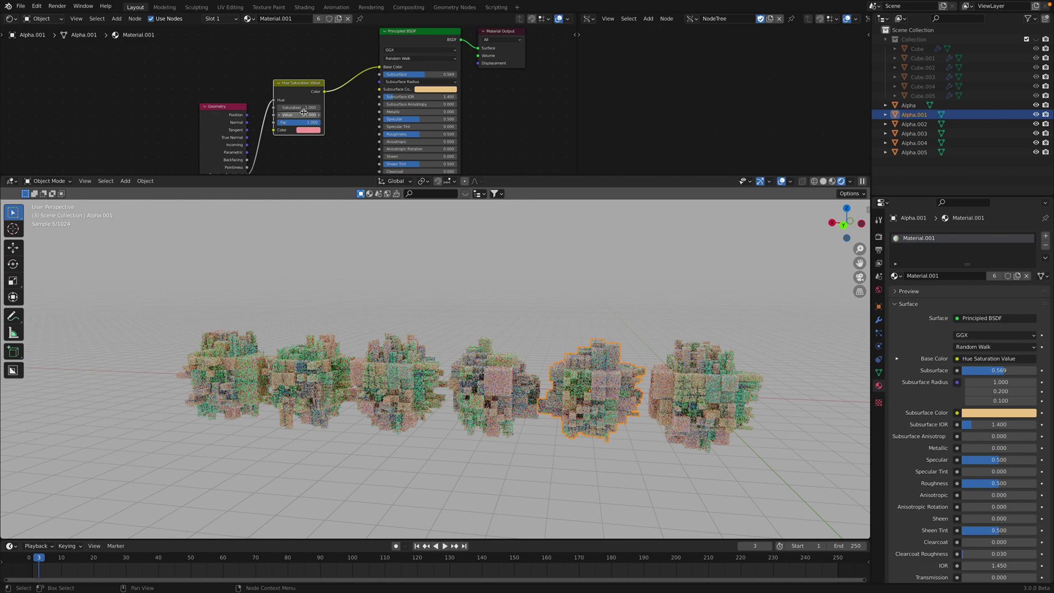
{"action": "left_click", "coordinate": [310, 130]}
{"action": "left_click", "coordinate": [329, 67]}
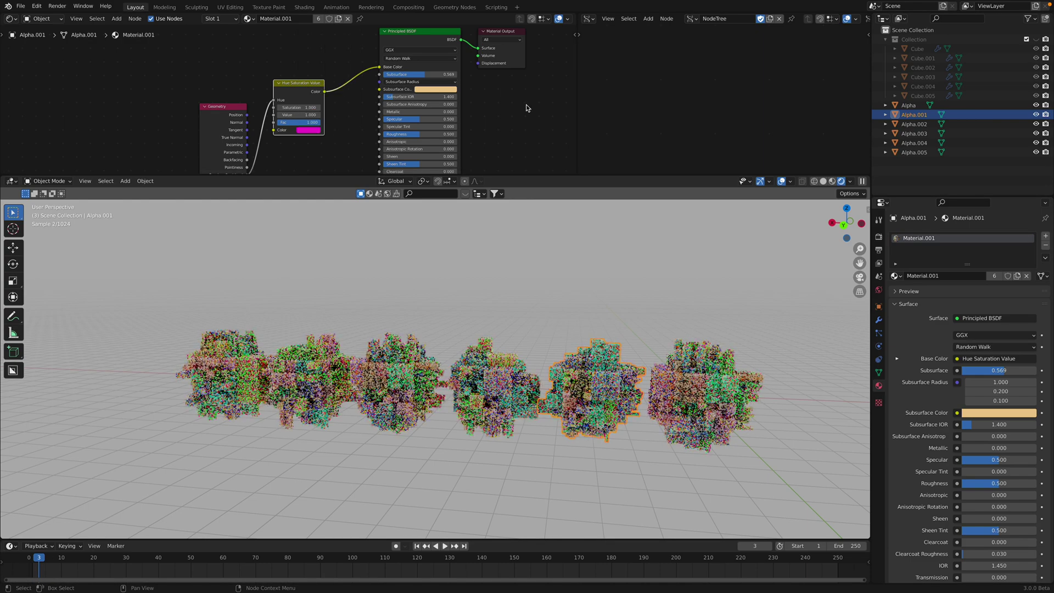
{"action": "scroll", "coordinate": [507, 105], "scroll_direction": "down", "scroll_amount": 1}
Try viewport denoising in the Cycles render settings and turn it off again.
{"action": "left_click", "coordinate": [879, 236]}
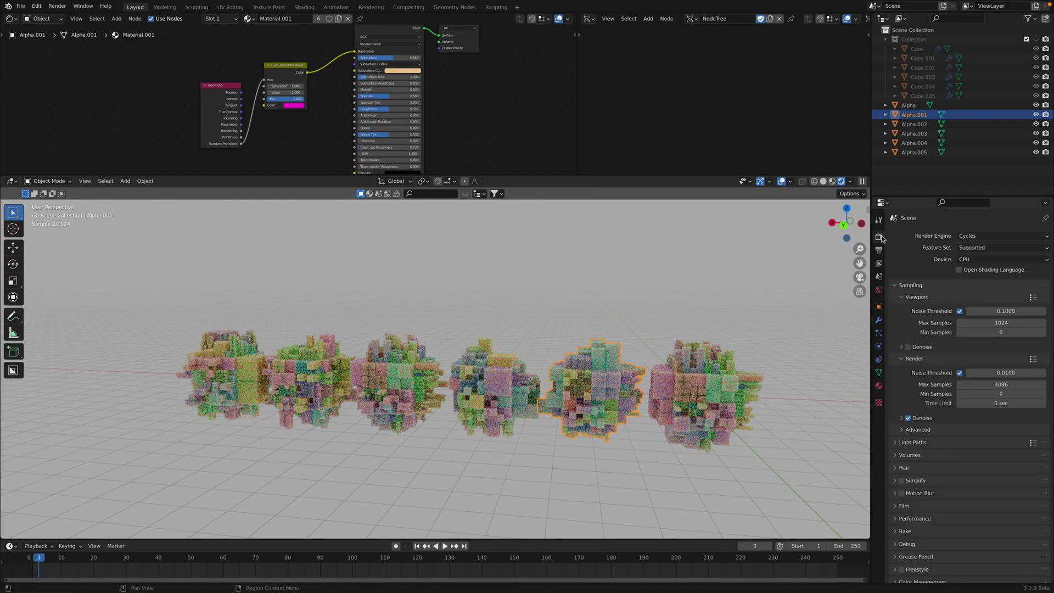
{"action": "left_click", "coordinate": [641, 317]}
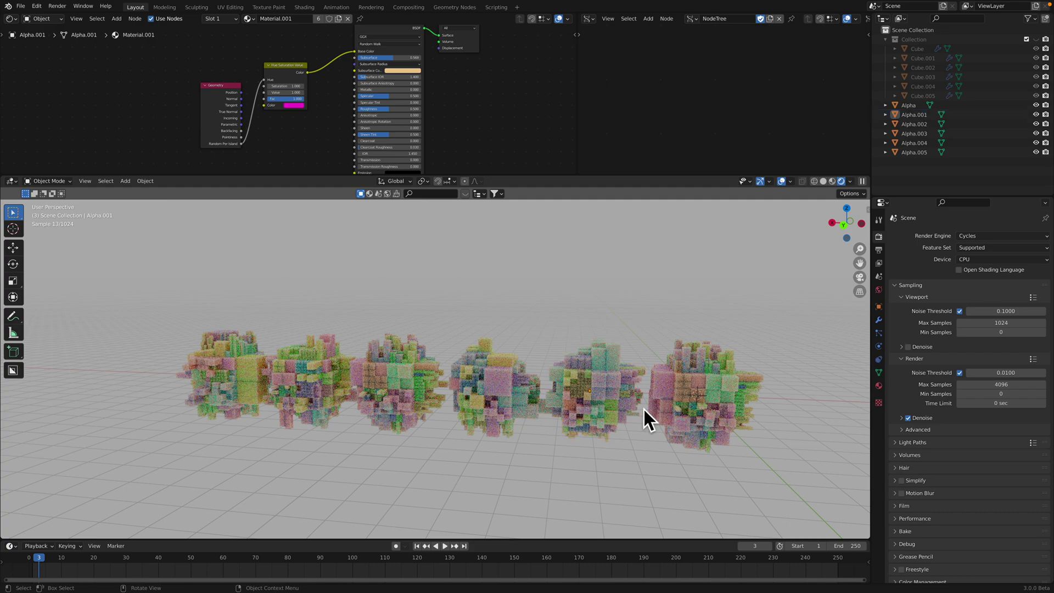
{"action": "left_click", "coordinate": [908, 347]}
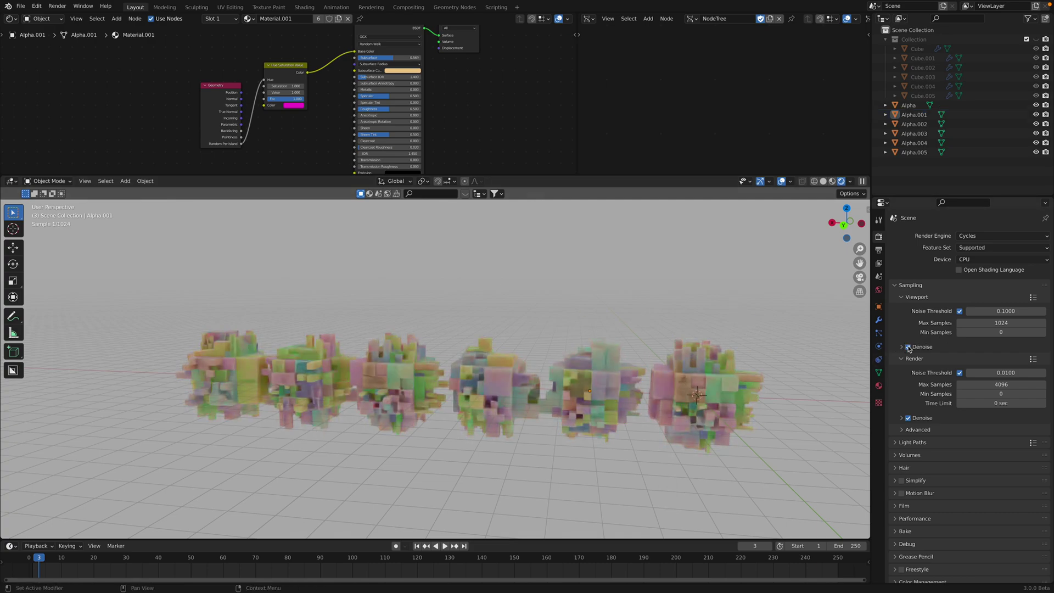
{"action": "left_click", "coordinate": [907, 347]}
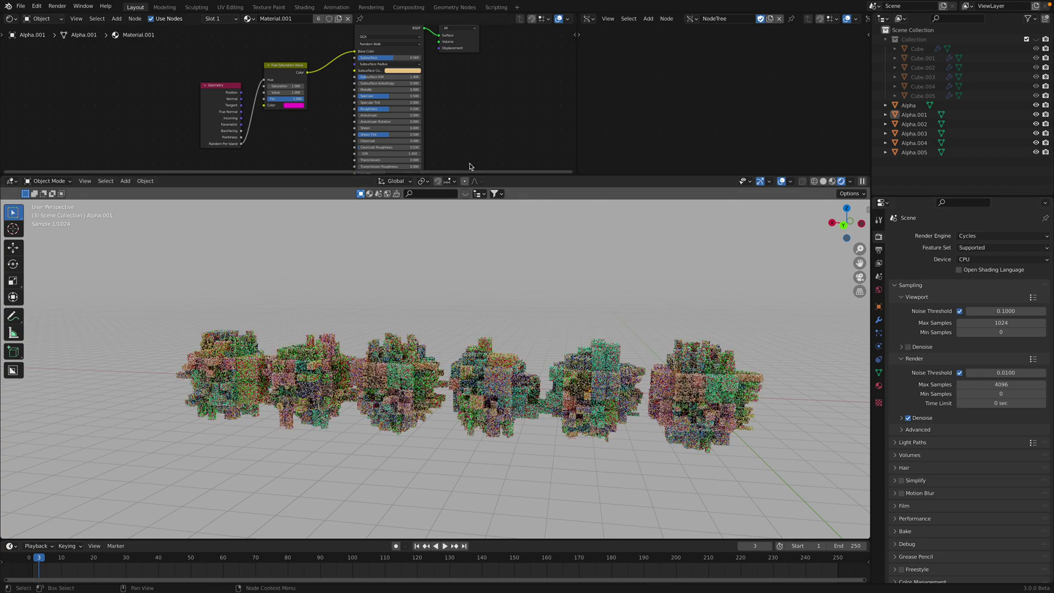
Switch the viewport to solid shading and select the six Alpha objects one after another, from Alpha to Alpha.005.
{"action": "left_click", "coordinate": [823, 181]}
{"action": "left_click", "coordinate": [697, 357]}
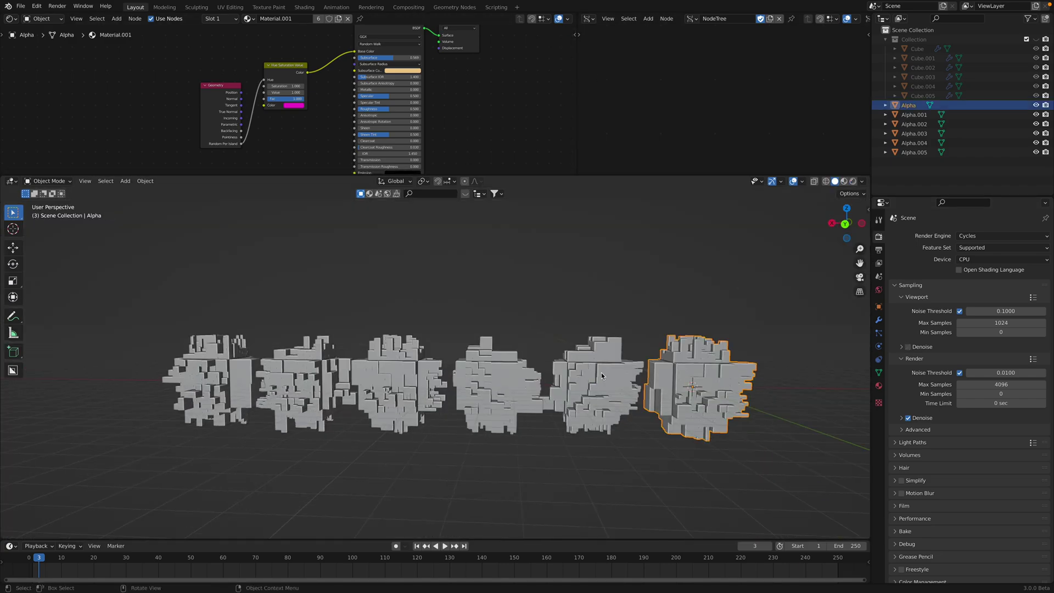
{"action": "left_click", "coordinate": [601, 372]}
{"action": "left_click", "coordinate": [478, 361]}
{"action": "left_click", "coordinate": [395, 381]}
{"action": "left_click", "coordinate": [302, 381]}
{"action": "left_click", "coordinate": [211, 379]}
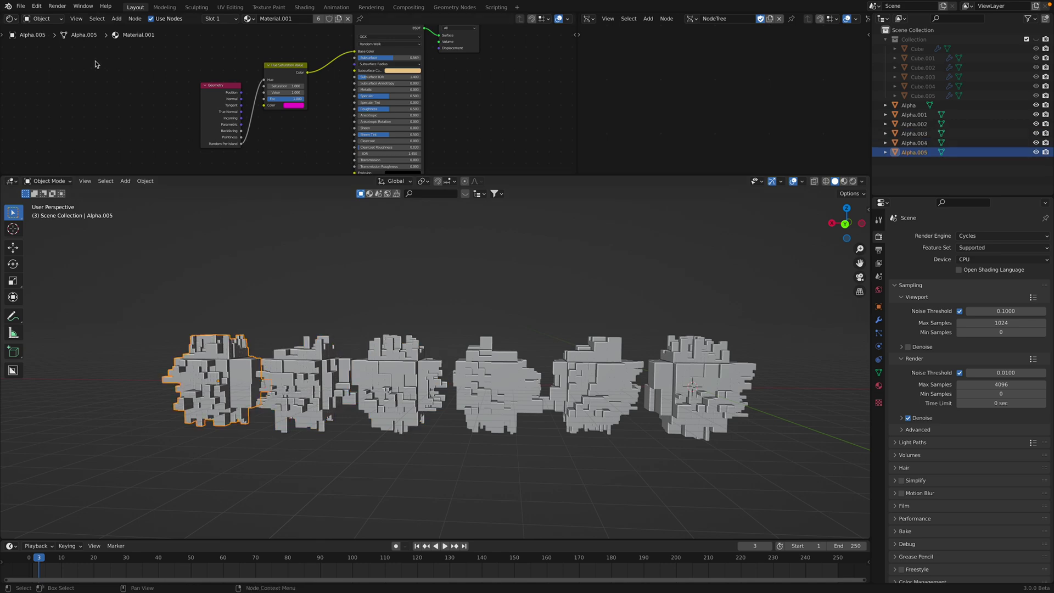
Switch the shader editor area to the Sverchok node editor, load NodeTree, and enlarge the area with all nodes framed.
{"action": "left_click", "coordinate": [10, 19]}
{"action": "left_click", "coordinate": [39, 77]}
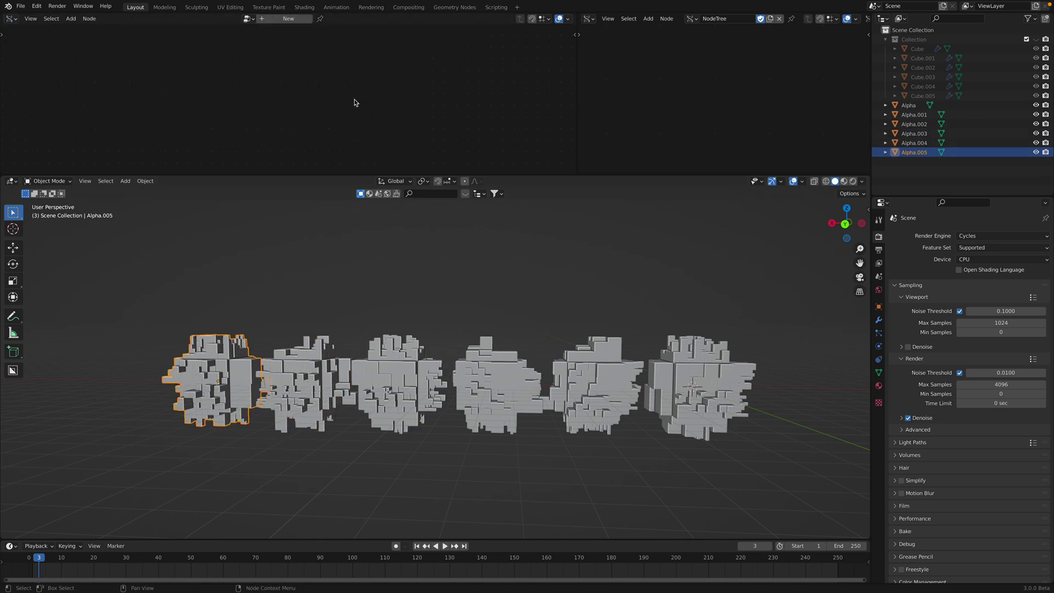
{"action": "left_click", "coordinate": [248, 19]}
{"action": "left_click", "coordinate": [259, 31]}
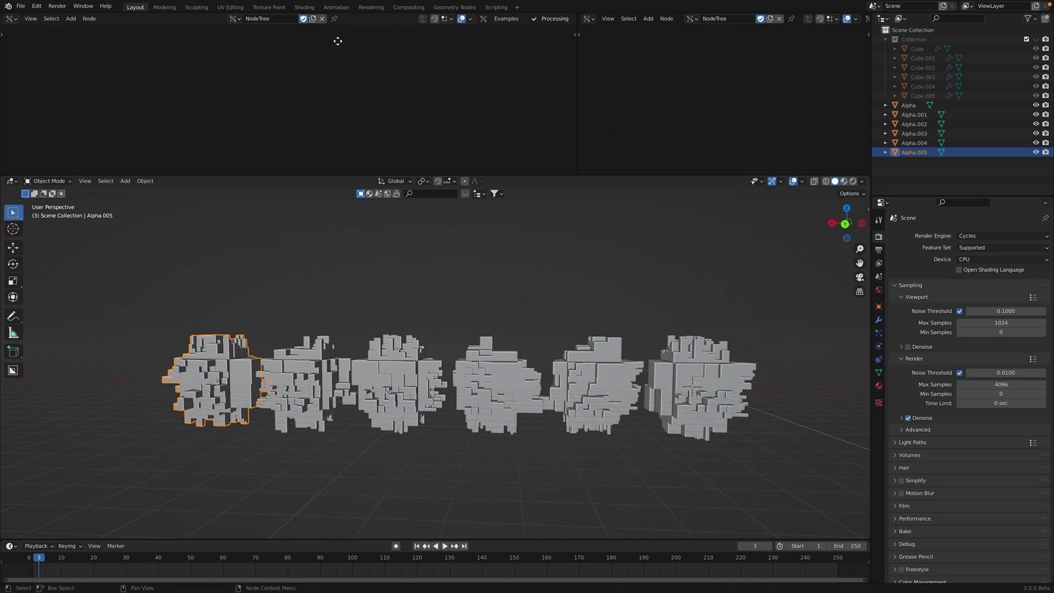
{"action": "left_click", "coordinate": [31, 18]}
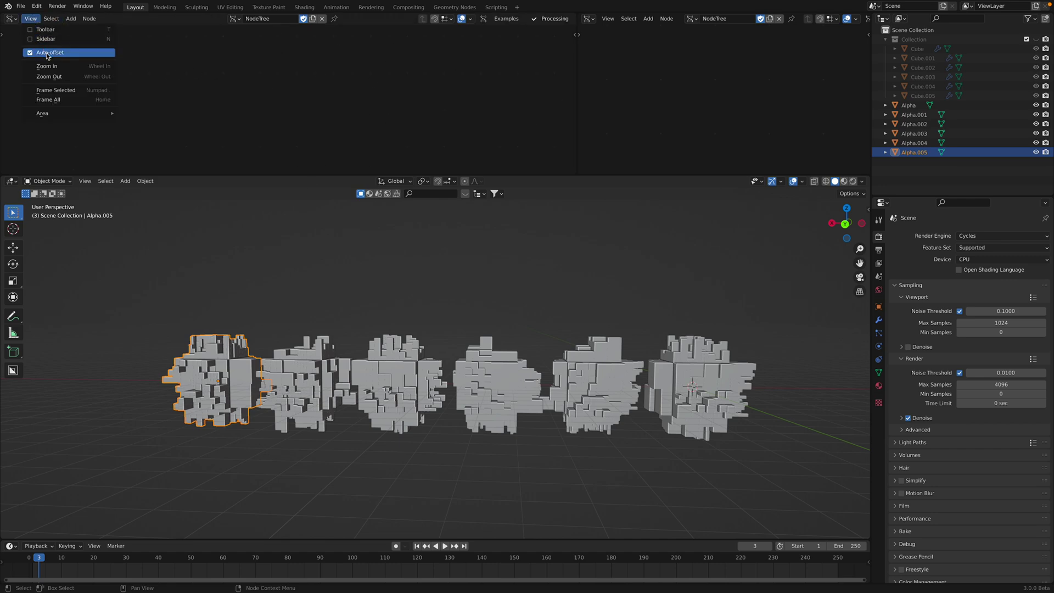
{"action": "left_click", "coordinate": [56, 99]}
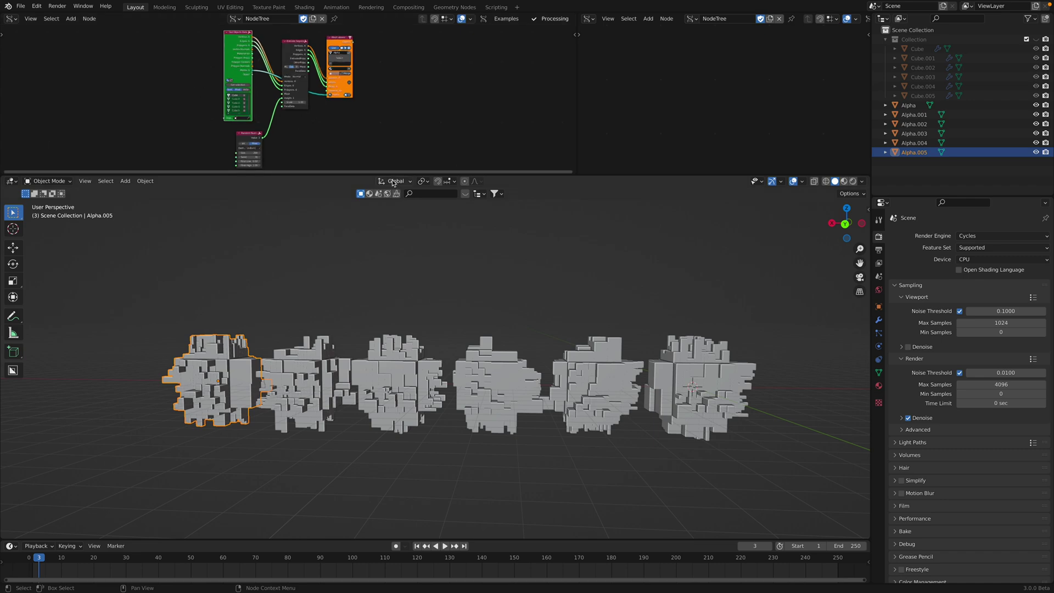
{"action": "left_click_drag", "start_coordinate": [391, 175], "coordinate": [391, 285]}
{"action": "scroll", "coordinate": [217, 131], "scroll_direction": "up", "scroll_amount": 4}
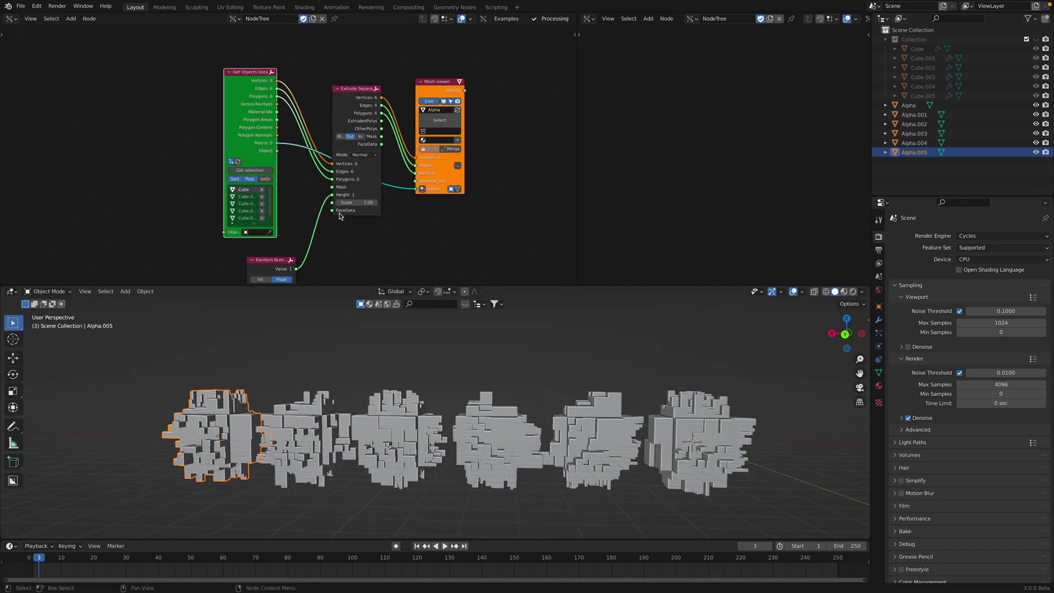
Widen the Get Objects Data and Extrude Separate Faces nodes, and reposition the Mesh viewer and random number nodes for readability.
{"action": "left_click_drag", "start_coordinate": [202, 120], "coordinate": [156, 119]}
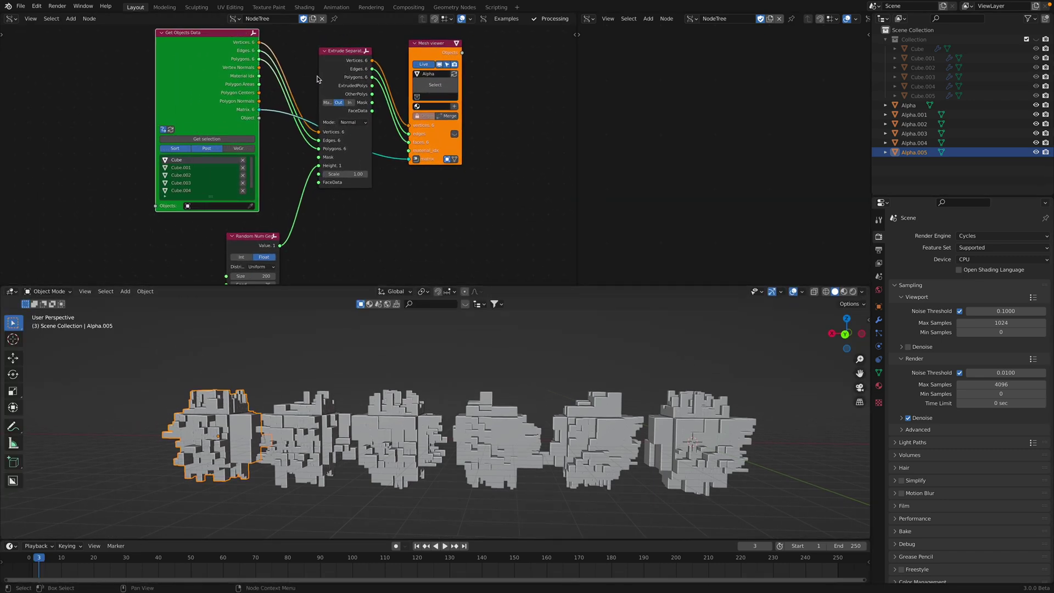
{"action": "left_click_drag", "start_coordinate": [431, 47], "coordinate": [510, 48]}
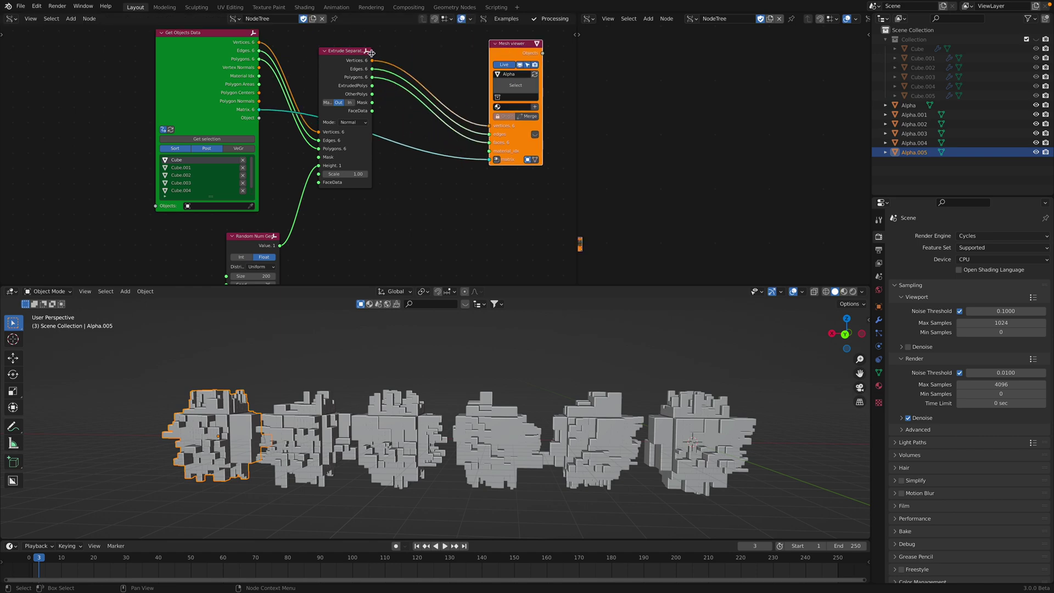
{"action": "left_click_drag", "start_coordinate": [371, 53], "coordinate": [403, 53]}
{"action": "left_click_drag", "start_coordinate": [359, 50], "coordinate": [374, 49]}
{"action": "scroll", "coordinate": [314, 186], "scroll_direction": "down", "scroll_amount": 1}
{"action": "middle_click_drag", "start_coordinate": [314, 185], "coordinate": [311, 168]}
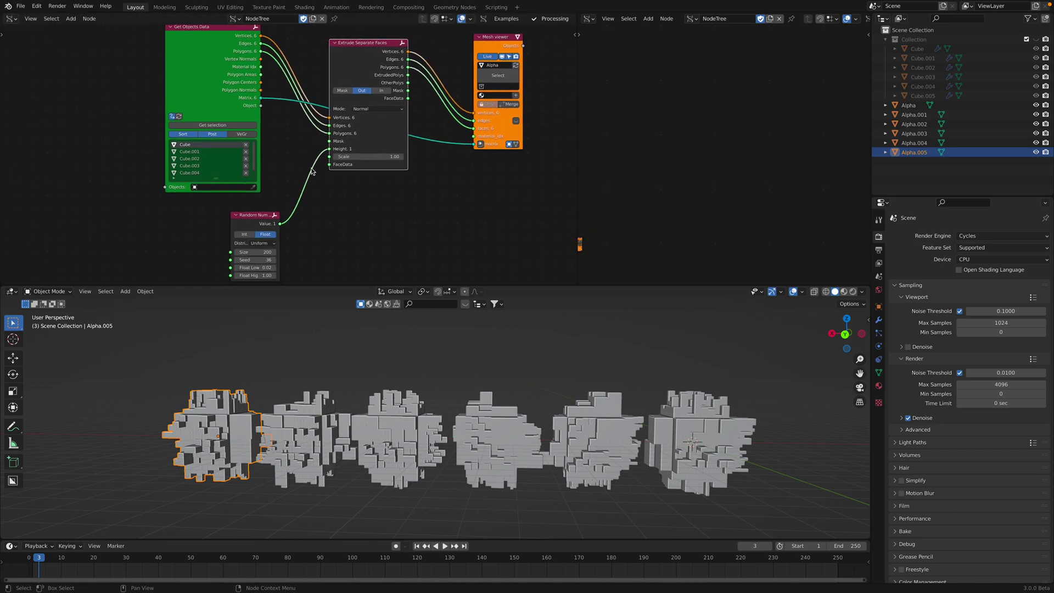
{"action": "left_click_drag", "start_coordinate": [248, 222], "coordinate": [263, 202]}
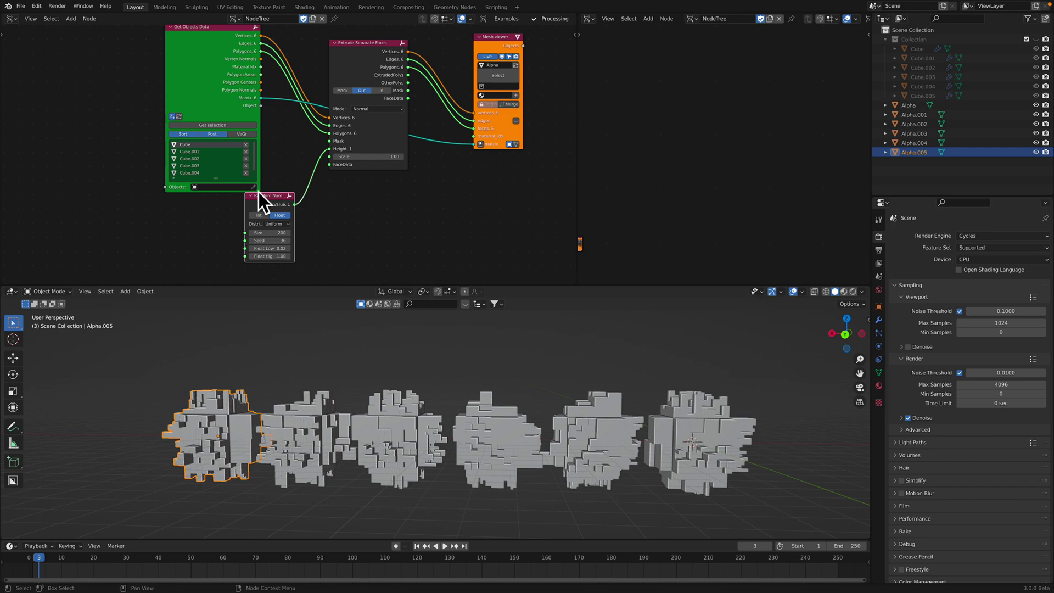
Set the Seed of the random number node to 94 to vary the extrusion heights on all cubes.
{"action": "middle_click_drag", "start_coordinate": [420, 413], "coordinate": [423, 370]}
{"action": "scroll", "coordinate": [435, 406], "scroll_direction": "up", "scroll_amount": 1}
{"action": "left_click_drag", "start_coordinate": [280, 241], "coordinate": [282, 241]}
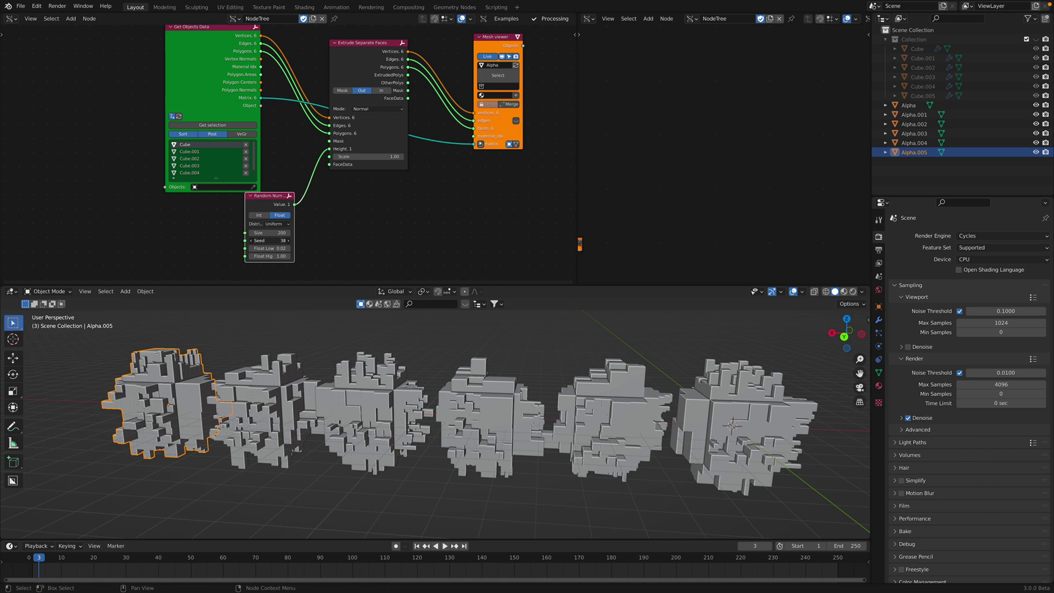
{"action": "left_click_drag", "start_coordinate": [270, 242], "coordinate": [270, 243]}
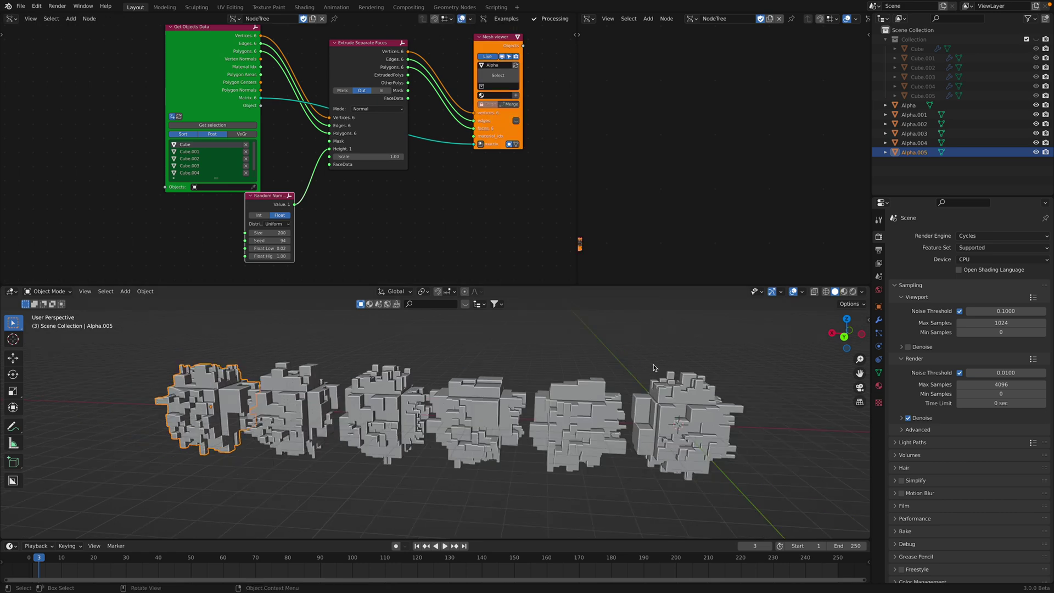
Select Alpha.004, Alpha.003 and Alpha.002 in turn to inspect the individual extruded objects.
{"action": "left_click", "coordinate": [292, 389]}
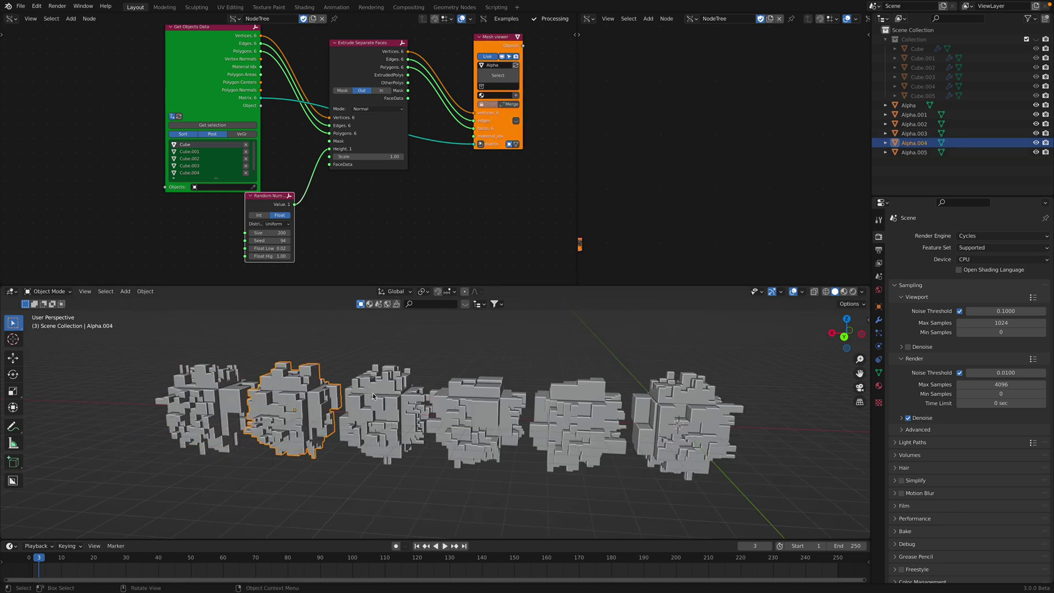
{"action": "left_click", "coordinate": [377, 394]}
{"action": "left_click", "coordinate": [470, 393]}
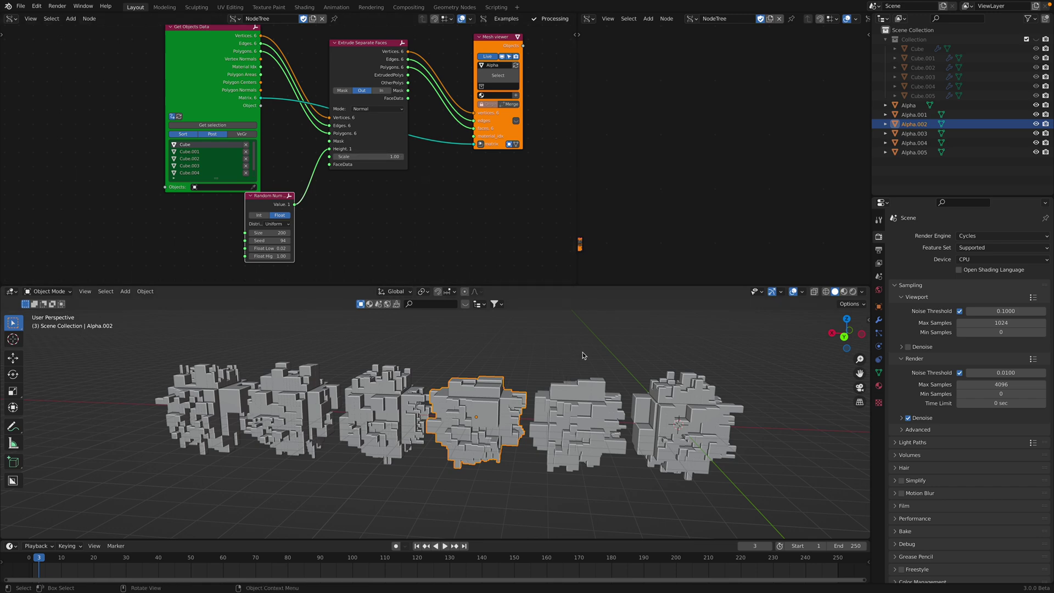
{"action": "middle_click_drag", "start_coordinate": [583, 352], "coordinate": [586, 352]}
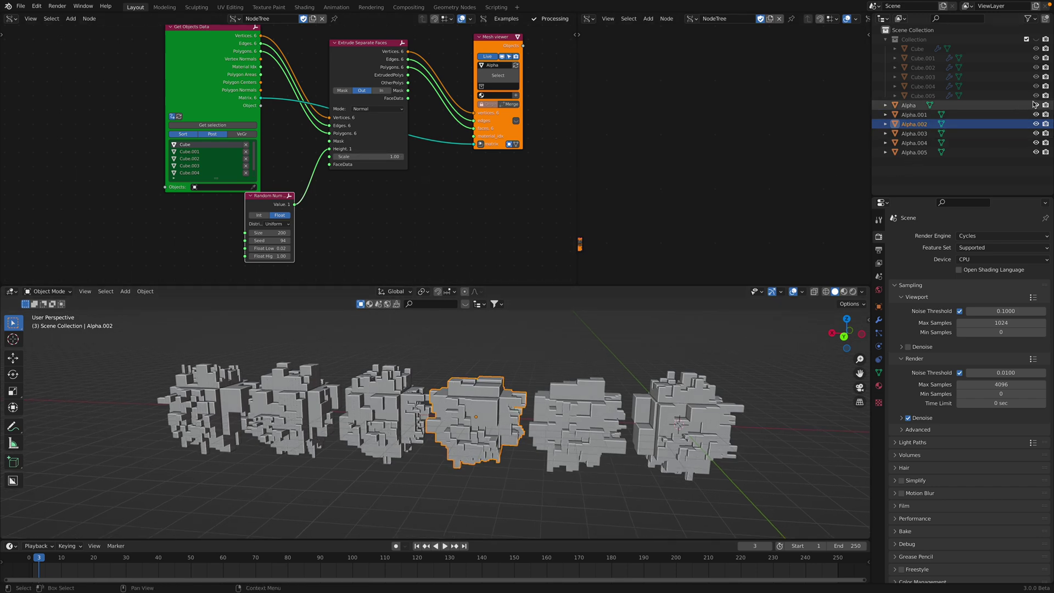
Hide the six Alpha objects, show Collection with its source cubes, and select the cubes one by one up to Cube.004.
{"action": "left_click_drag", "start_coordinate": [1035, 105], "coordinate": [1036, 152]}
{"action": "left_click", "coordinate": [1035, 39]}
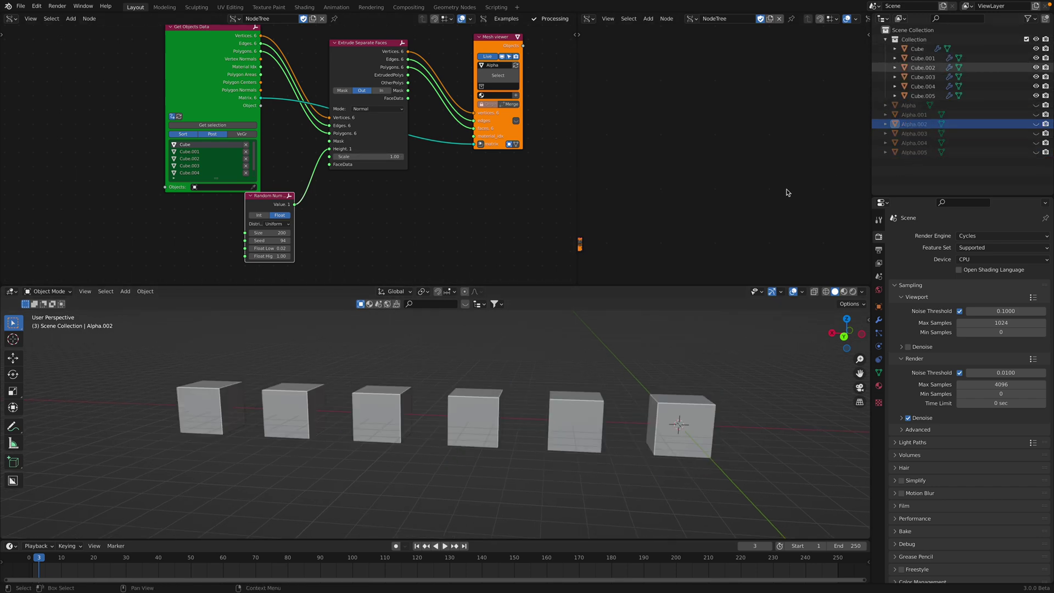
{"action": "left_click", "coordinate": [681, 431]}
{"action": "left_click", "coordinate": [575, 423]}
{"action": "left_click", "coordinate": [484, 405]}
{"action": "left_click", "coordinate": [379, 412]}
{"action": "left_click", "coordinate": [277, 401]}
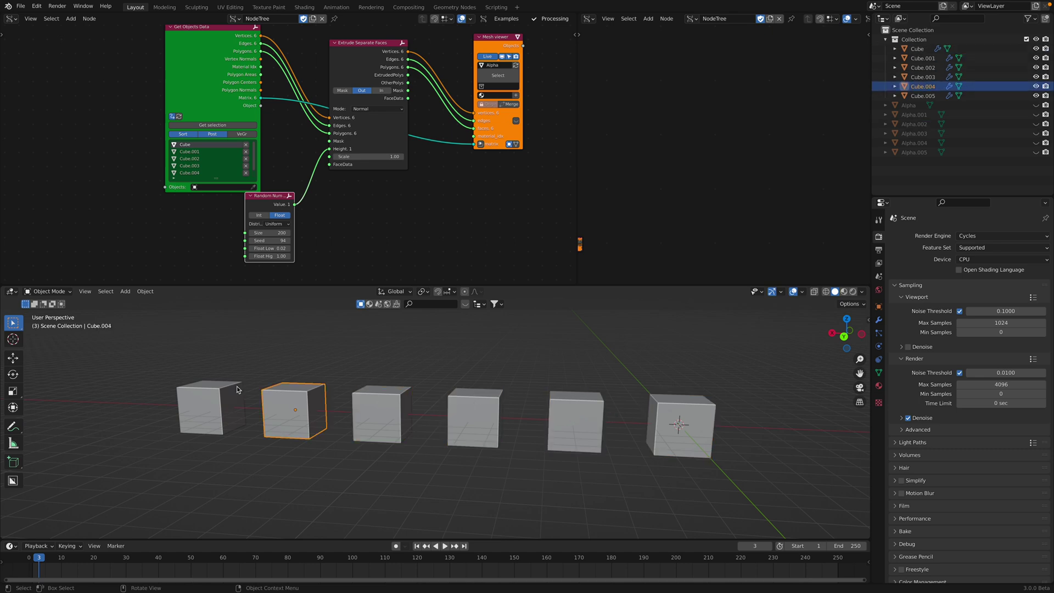
Select Cube.003, switch the Sverchok area to the Geometry Node editor, and enlarge it to show the cube's node tree.
{"action": "middle_click_drag", "start_coordinate": [277, 401], "coordinate": [538, 383]}
{"action": "left_click_drag", "start_coordinate": [587, 284], "coordinate": [586, 159]}
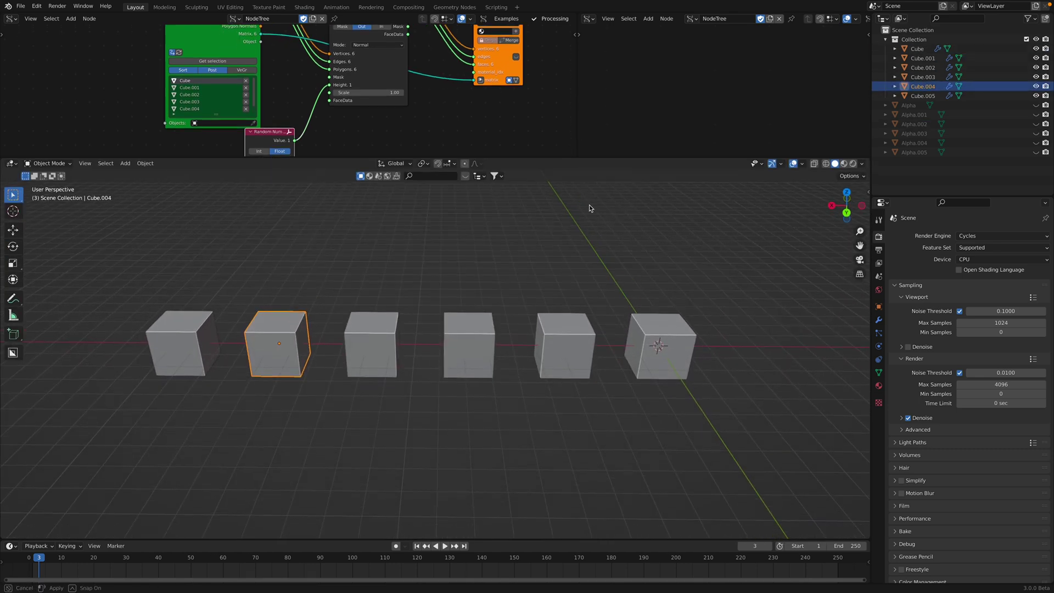
{"action": "left_click", "coordinate": [367, 329]}
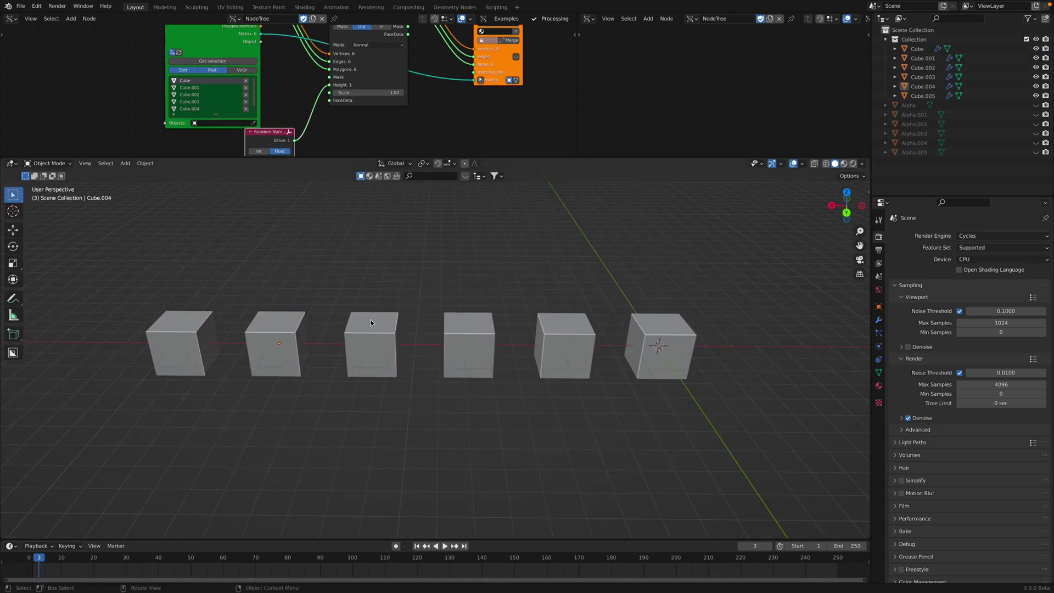
{"action": "left_click", "coordinate": [11, 18]}
{"action": "left_click", "coordinate": [49, 100]}
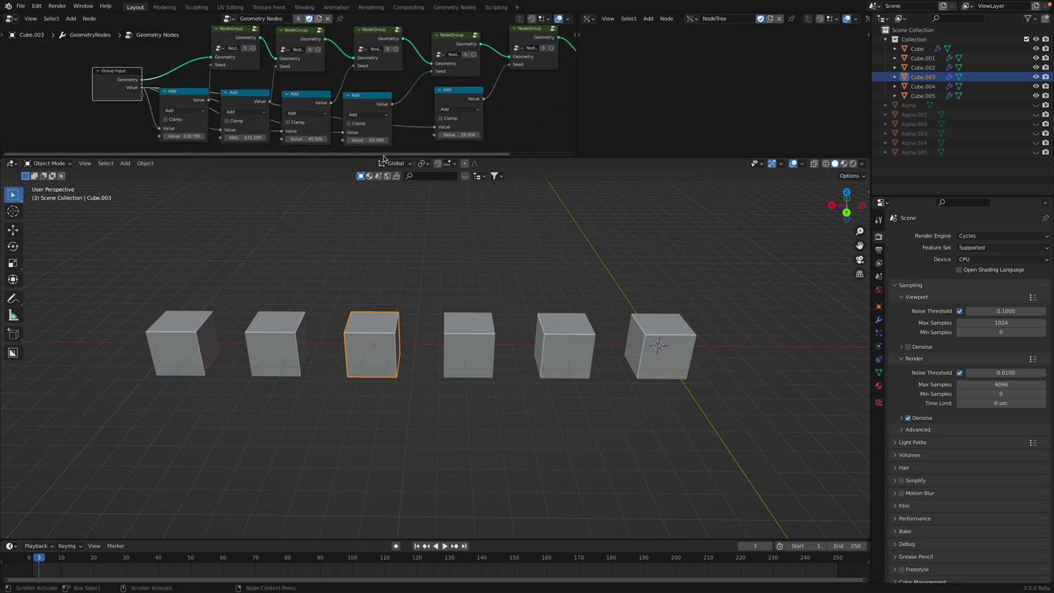
{"action": "left_click_drag", "start_coordinate": [383, 157], "coordinate": [384, 214]}
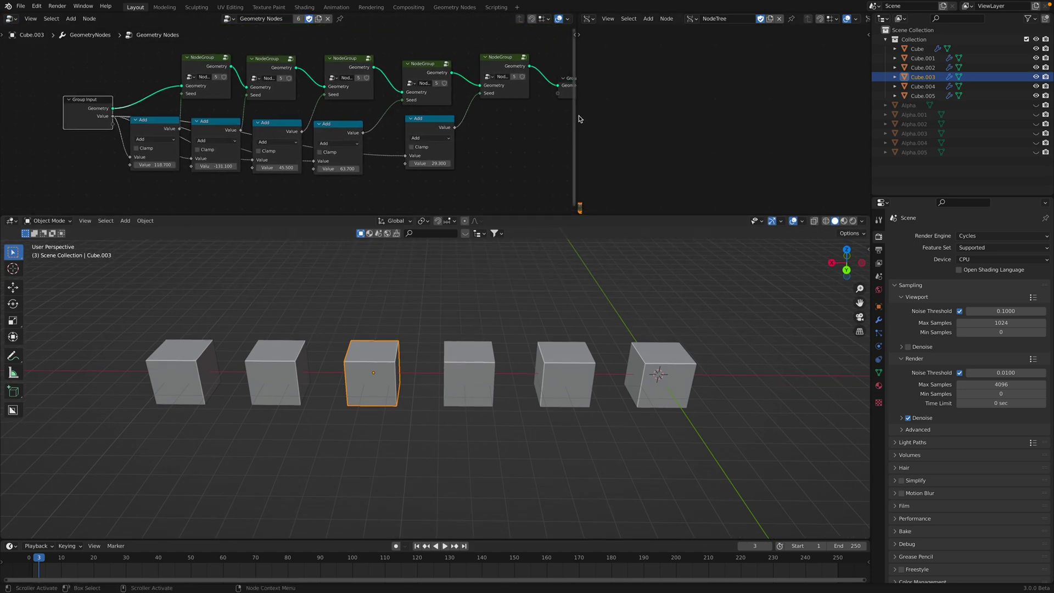
Widen the Geometry Node editor, then select all six cubes in wireframe shading to show their subdivided meshes.
{"action": "left_click_drag", "start_coordinate": [574, 119], "coordinate": [659, 119]}
{"action": "mouse_move", "coordinate": [527, 363]}
{"action": "middle_mouse_down"}
{"action": "mouse_move", "coordinate": [451, 360]}
{"action": "mouse_move", "coordinate": [466, 360]}
{"action": "mouse_move", "coordinate": [463, 308]}
{"action": "middle_mouse_up"}
{"action": "key", "text": "z"}
{"action": "left_click", "coordinate": [405, 361]}
{"action": "key", "text": "a"}
{"action": "middle_click_drag", "start_coordinate": [431, 350], "coordinate": [548, 355], "text": "shift"}
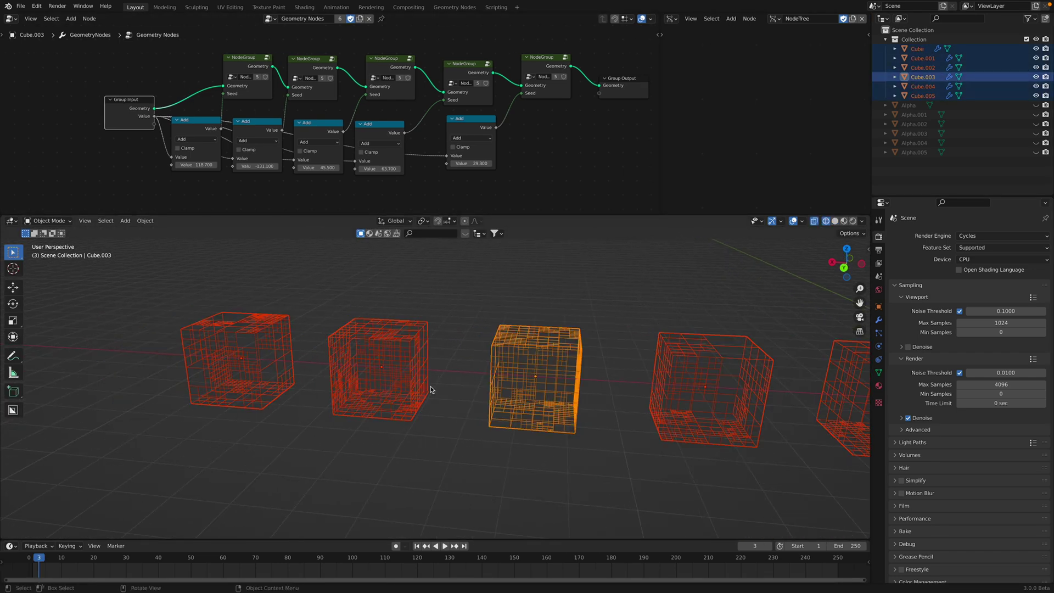
Deselect everything and examine the irregular subdivision pattern on the wireframe cubes from several angles.
{"action": "middle_click_drag", "start_coordinate": [431, 386], "coordinate": [488, 374]}
{"action": "key", "text": "alt+a"}
{"action": "middle_click_drag", "start_coordinate": [434, 340], "coordinate": [423, 349]}
{"action": "scroll", "coordinate": [423, 350], "scroll_direction": "up", "scroll_amount": 2}
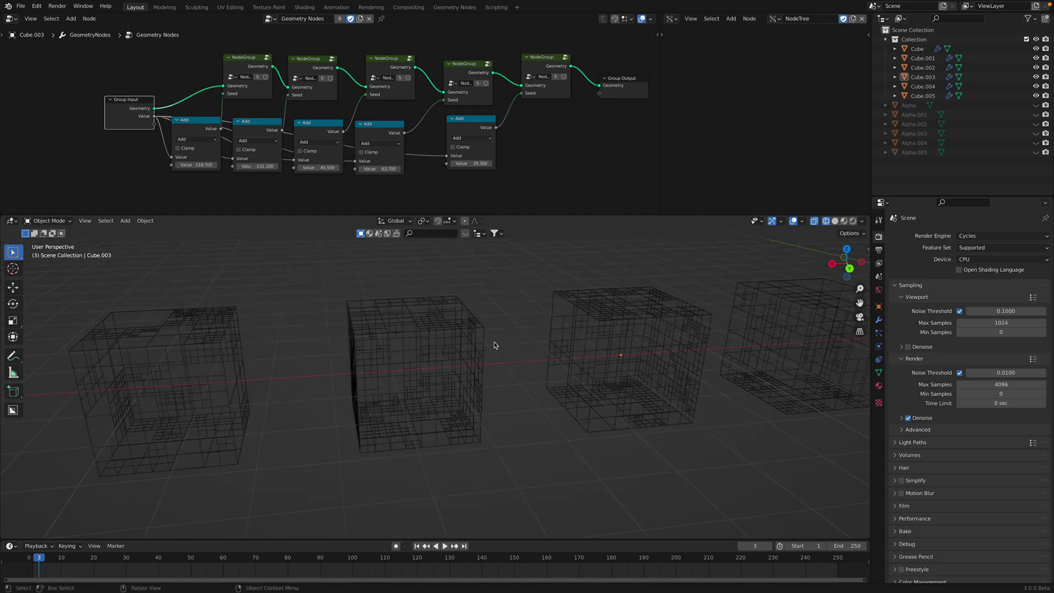
{"action": "key", "text": "z"}
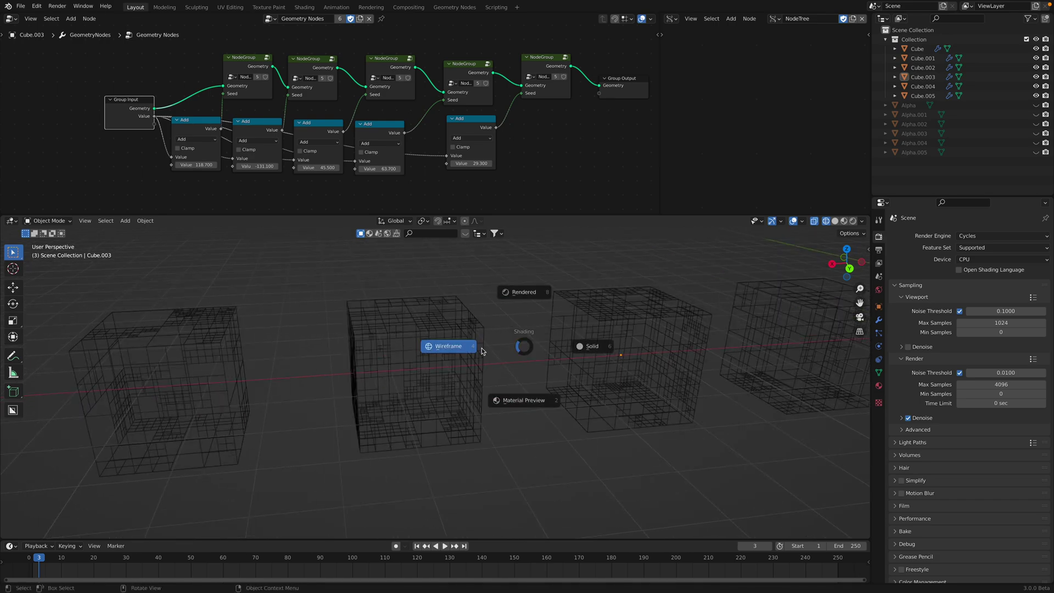
{"action": "left_click", "coordinate": [460, 347]}
{"action": "middle_click_drag", "start_coordinate": [527, 346], "coordinate": [496, 353]}
{"action": "scroll", "coordinate": [496, 364], "scroll_direction": "up", "scroll_amount": 4}
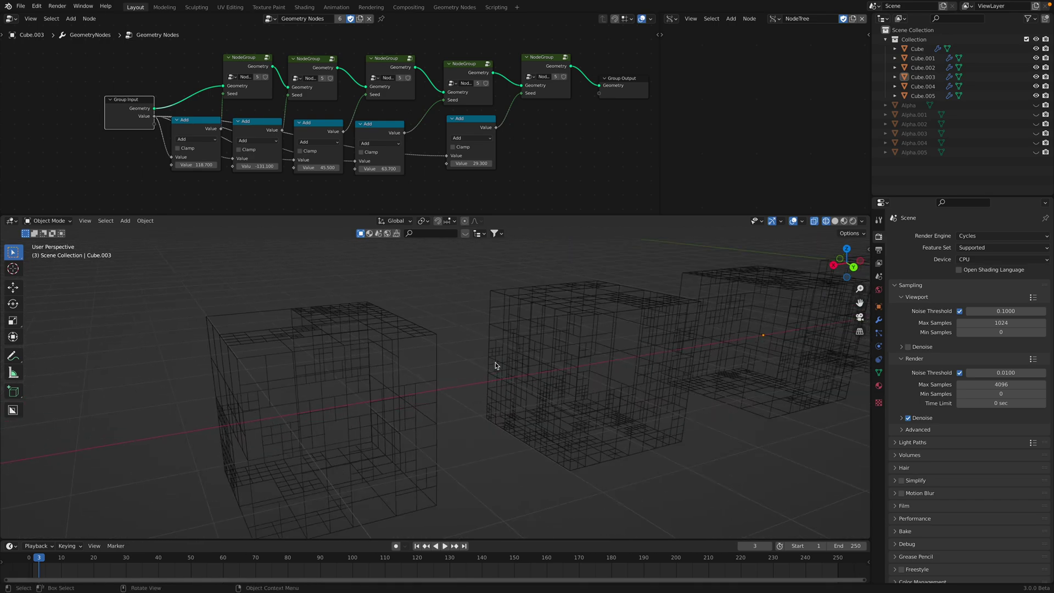
{"action": "scroll", "coordinate": [379, 369], "scroll_direction": "down", "scroll_amount": 5}
{"action": "middle_click_drag", "start_coordinate": [395, 373], "coordinate": [457, 369]}
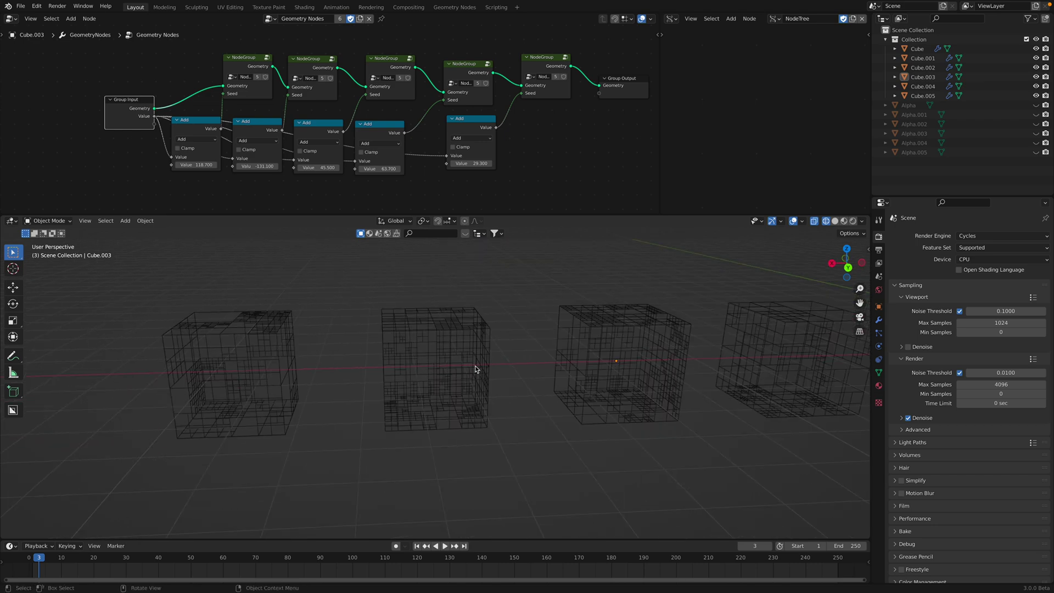
Return the viewport to solid shading and space out the five NodeGroup nodes, Group Output and Group Input.
{"action": "key", "text": "z"}
{"action": "left_click", "coordinate": [518, 368]}
{"action": "middle_click_drag", "start_coordinate": [337, 108], "coordinate": [333, 112]}
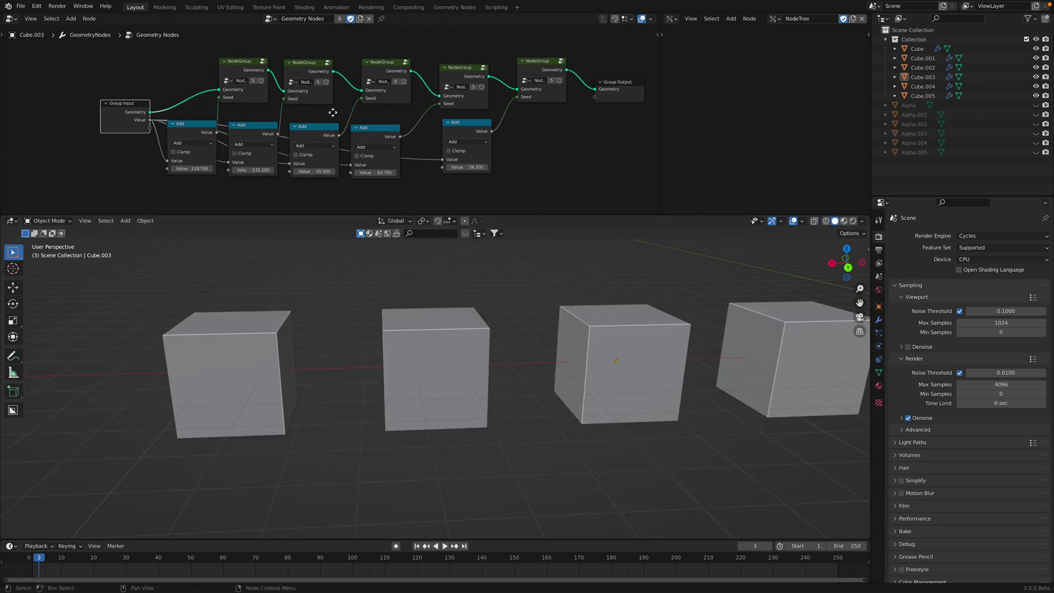
{"action": "left_click_drag", "start_coordinate": [249, 70], "coordinate": [240, 64]}
{"action": "left_click_drag", "start_coordinate": [308, 69], "coordinate": [302, 65]}
{"action": "left_click_drag", "start_coordinate": [384, 69], "coordinate": [376, 63]}
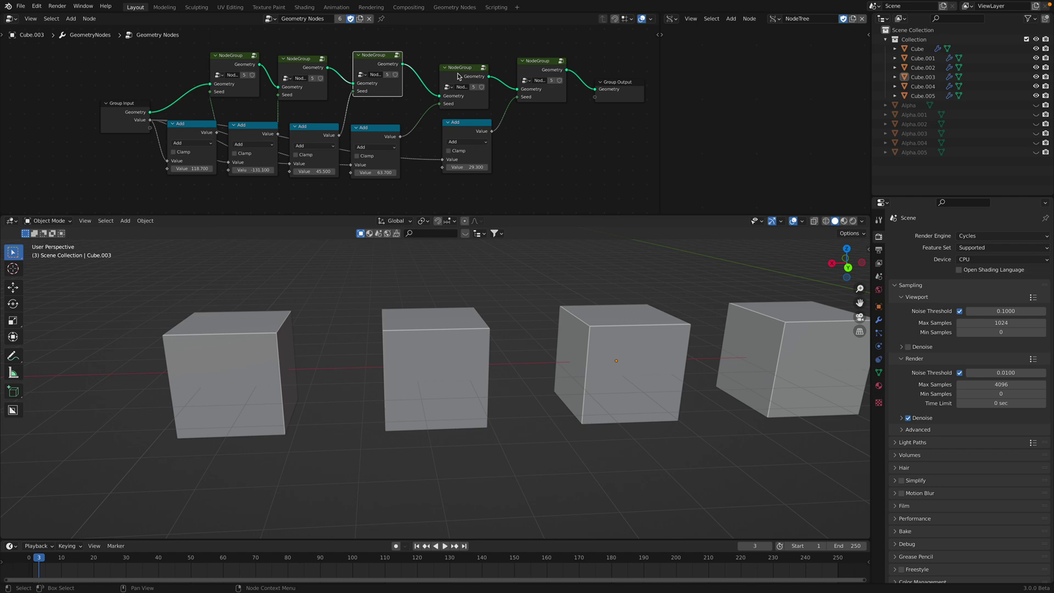
{"action": "left_click_drag", "start_coordinate": [462, 74], "coordinate": [464, 66]}
{"action": "left_click_drag", "start_coordinate": [541, 69], "coordinate": [553, 72]}
{"action": "left_click_drag", "start_coordinate": [616, 82], "coordinate": [619, 90]}
{"action": "left_click_drag", "start_coordinate": [141, 124], "coordinate": [119, 122]}
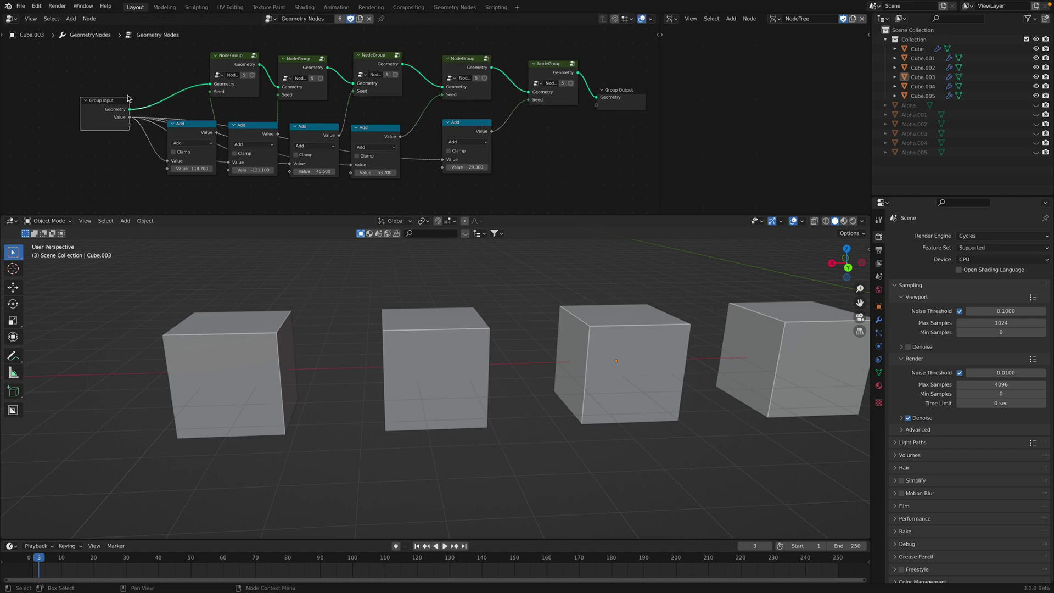
Open the first NodeGroup in the chain to show the nodes inside it.
{"action": "scroll", "coordinate": [160, 91], "scroll_direction": "up", "scroll_amount": 2}
{"action": "middle_click_drag", "start_coordinate": [235, 80], "coordinate": [235, 80]}
{"action": "middle_click_drag", "start_coordinate": [312, 74], "coordinate": [336, 84]}
{"action": "scroll", "coordinate": [336, 84], "scroll_direction": "up", "scroll_amount": 1}
{"action": "scroll", "coordinate": [335, 84], "scroll_direction": "down", "scroll_amount": 1}
{"action": "left_click", "coordinate": [238, 62]}
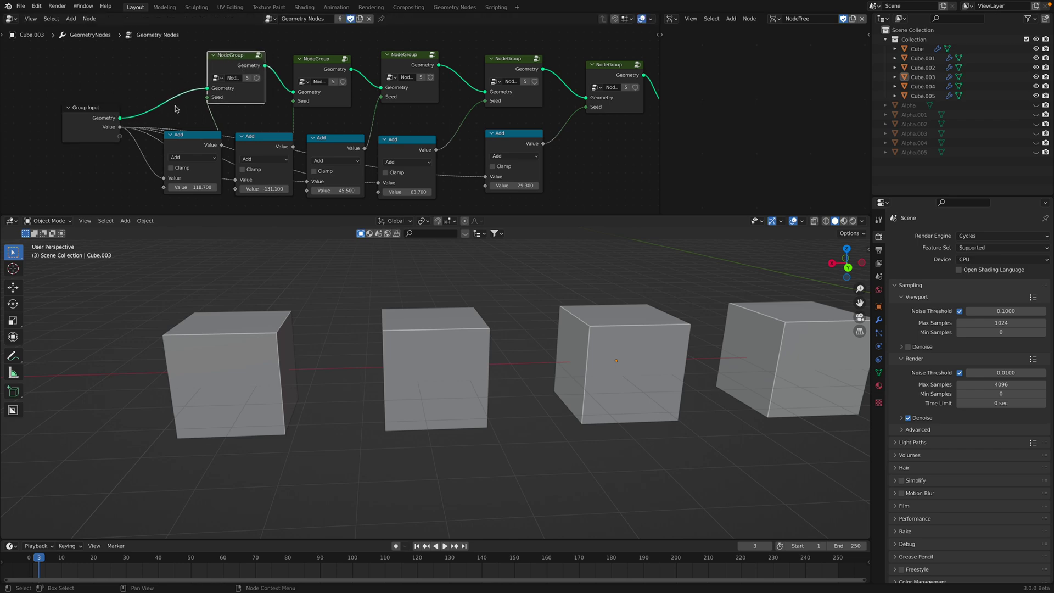
{"action": "key", "text": "Tab"}
{"action": "middle_click_drag", "start_coordinate": [263, 82], "coordinate": [259, 66]}
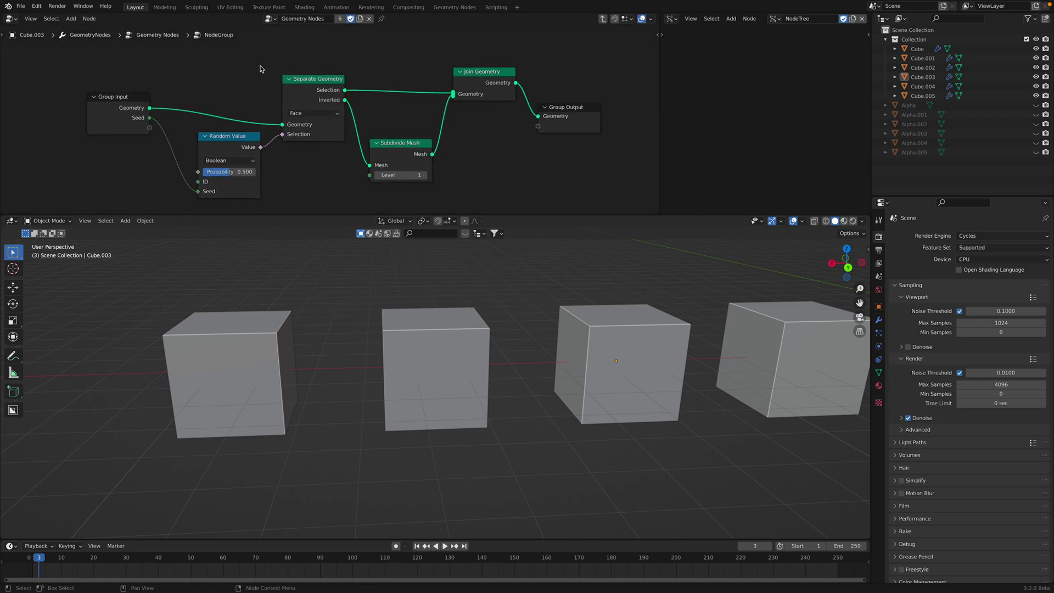
Spread out the Random Value, Separate Geometry, Subdivide Mesh and Group Input nodes inside the group.
{"action": "left_click_drag", "start_coordinate": [236, 144], "coordinate": [217, 133]}
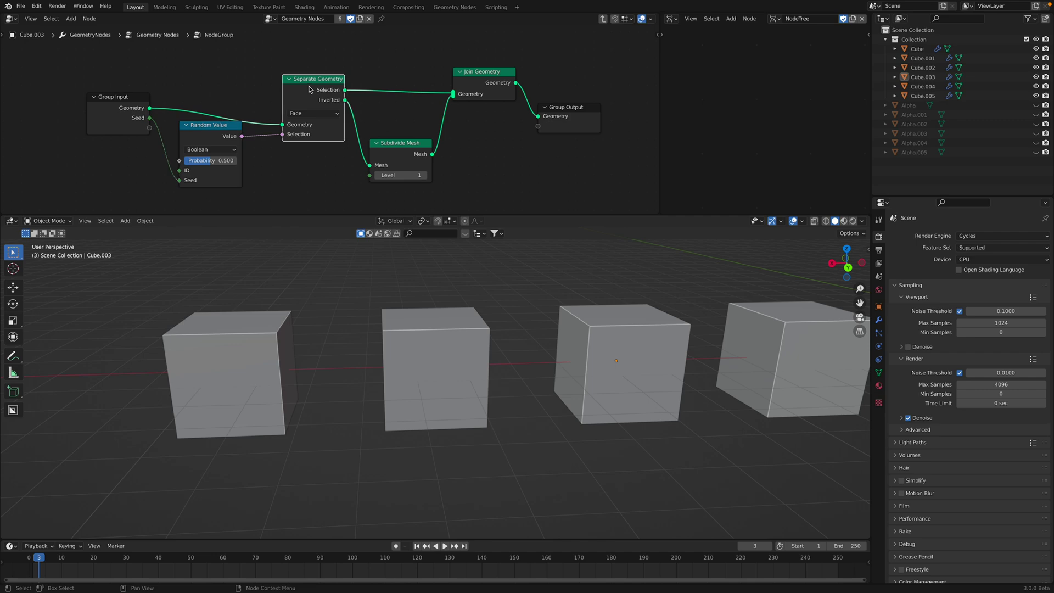
{"action": "left_click_drag", "start_coordinate": [309, 88], "coordinate": [309, 78]}
{"action": "left_click_drag", "start_coordinate": [410, 147], "coordinate": [416, 133]}
{"action": "left_click_drag", "start_coordinate": [318, 82], "coordinate": [313, 76]}
{"action": "left_click_drag", "start_coordinate": [129, 104], "coordinate": [106, 98]}
{"action": "left_click_drag", "start_coordinate": [294, 76], "coordinate": [293, 71]}
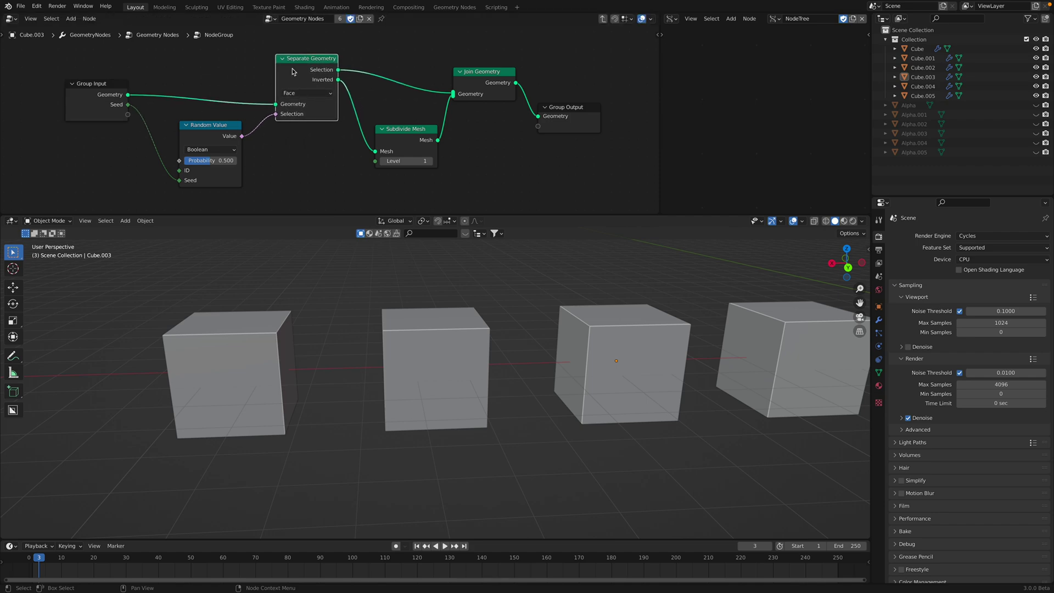
{"action": "left_click_drag", "start_coordinate": [225, 130], "coordinate": [214, 129]}
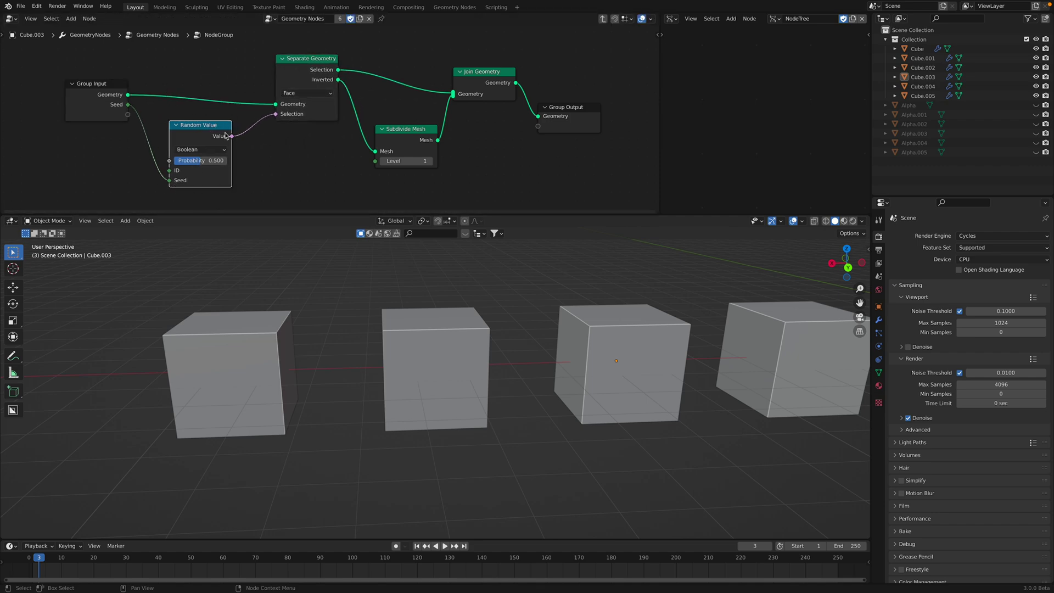
Reposition Subdivide Mesh and Join Geometry for a clearer layout, and return to the parent node tree.
{"action": "mouse_move", "coordinate": [395, 135]}
{"action": "left_mouse_down"}
{"action": "mouse_move", "coordinate": [377, 122]}
{"action": "mouse_move", "coordinate": [411, 144]}
{"action": "mouse_move", "coordinate": [389, 132]}
{"action": "left_mouse_up"}
{"action": "left_click_drag", "start_coordinate": [468, 83], "coordinate": [471, 75]}
{"action": "left_click_drag", "start_coordinate": [329, 71], "coordinate": [326, 72]}
{"action": "left_click", "coordinate": [463, 80]}
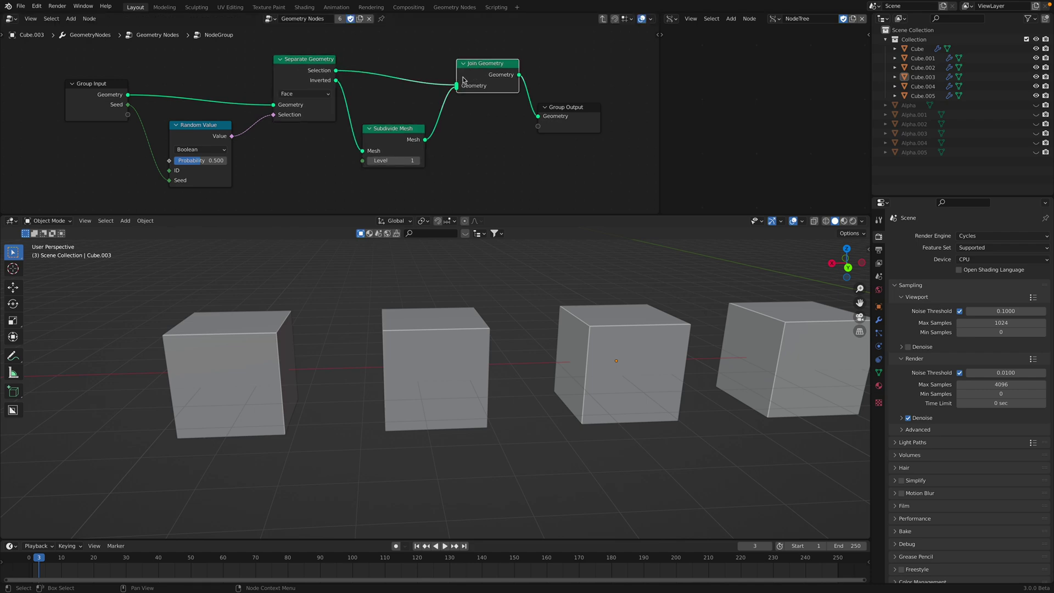
{"action": "left_click_drag", "start_coordinate": [395, 131], "coordinate": [410, 113]}
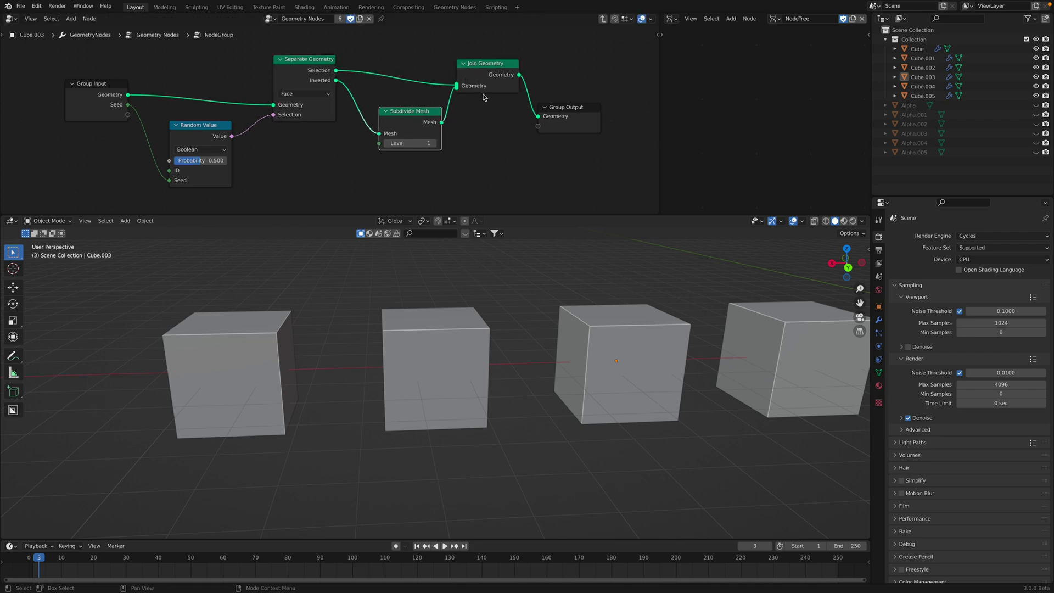
{"action": "left_click_drag", "start_coordinate": [484, 89], "coordinate": [486, 89]}
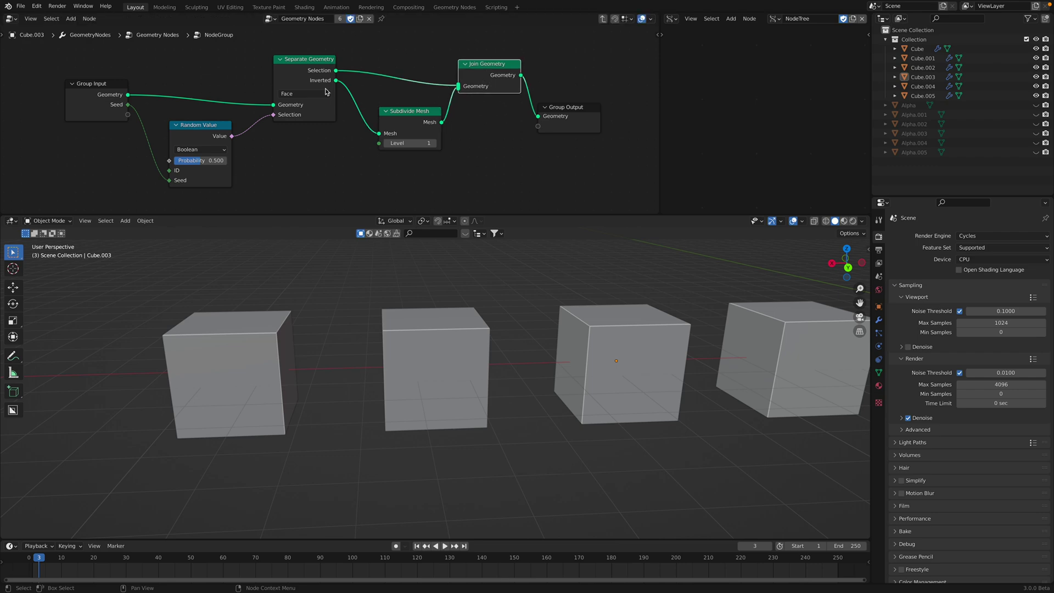
{"action": "left_click", "coordinate": [549, 107]}
{"action": "key", "text": "Tab"}
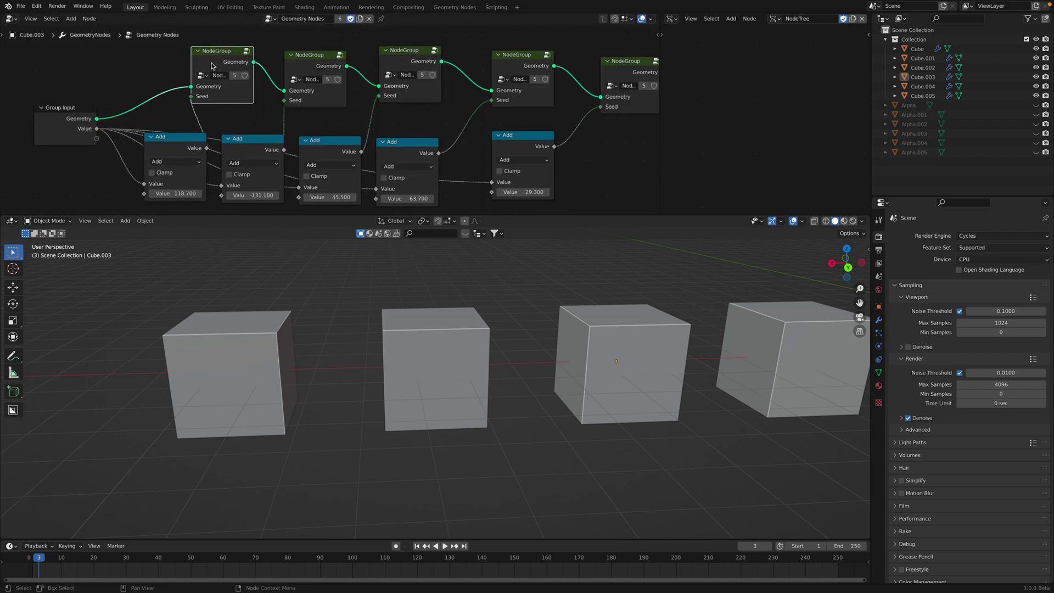
Select the other four NodeGroup nodes in turn and examine the Add nodes that feed their seeds.
{"action": "left_click", "coordinate": [324, 63]}
{"action": "left_click", "coordinate": [419, 67]}
{"action": "scroll", "coordinate": [476, 82], "scroll_direction": "down", "scroll_amount": 2}
{"action": "left_click", "coordinate": [499, 71]}
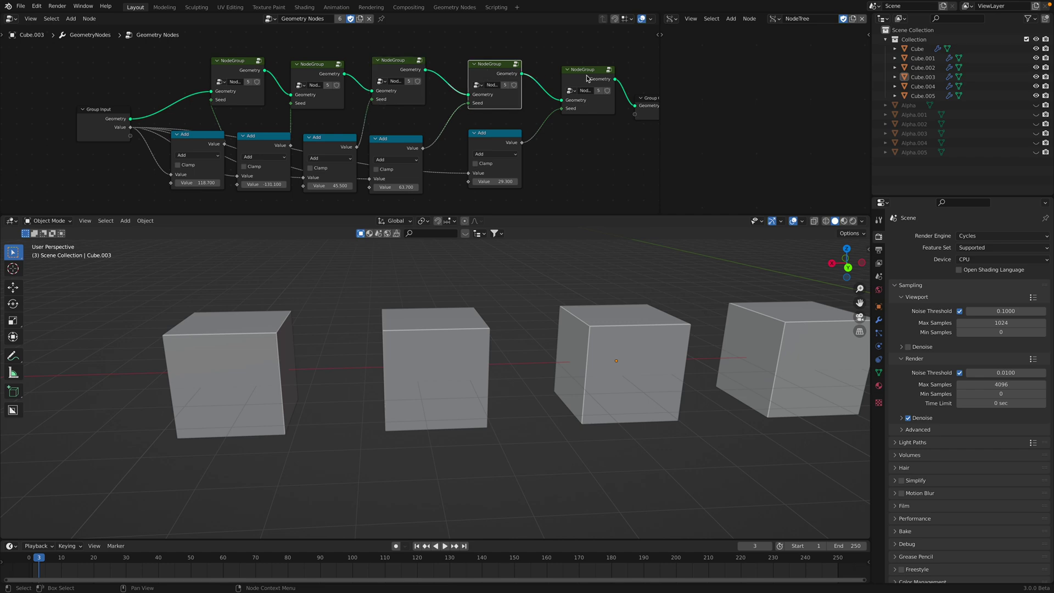
{"action": "left_click", "coordinate": [586, 76]}
{"action": "middle_click_drag", "start_coordinate": [582, 93], "coordinate": [550, 86]}
{"action": "scroll", "coordinate": [466, 95], "scroll_direction": "up", "scroll_amount": 1}
{"action": "middle_click_drag", "start_coordinate": [483, 142], "coordinate": [498, 126]}
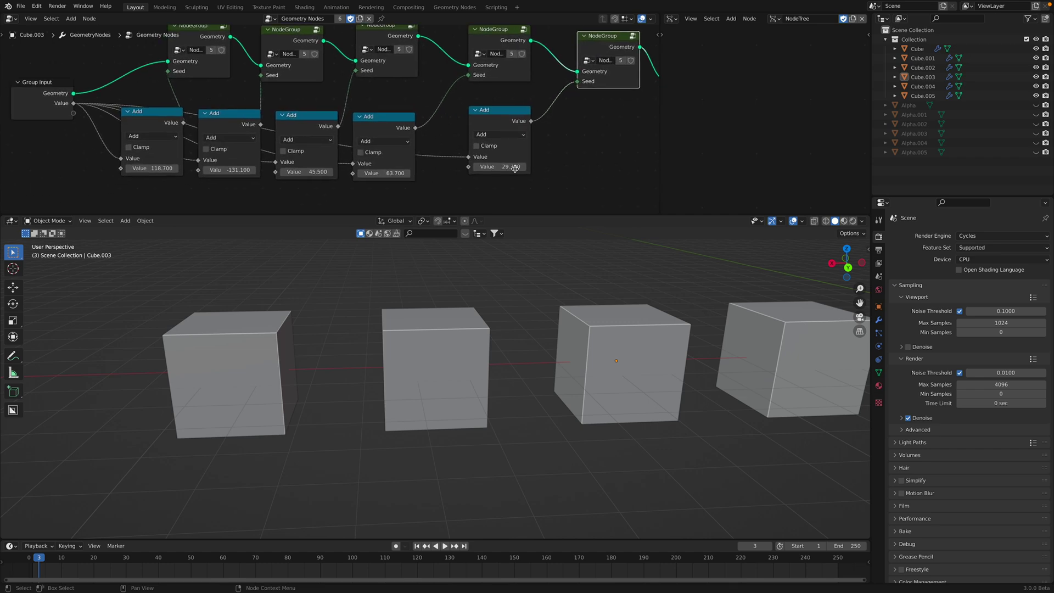
Show the cubes in wireframe again and save the file.
{"action": "key", "text": "z"}
{"action": "left_click", "coordinate": [588, 301]}
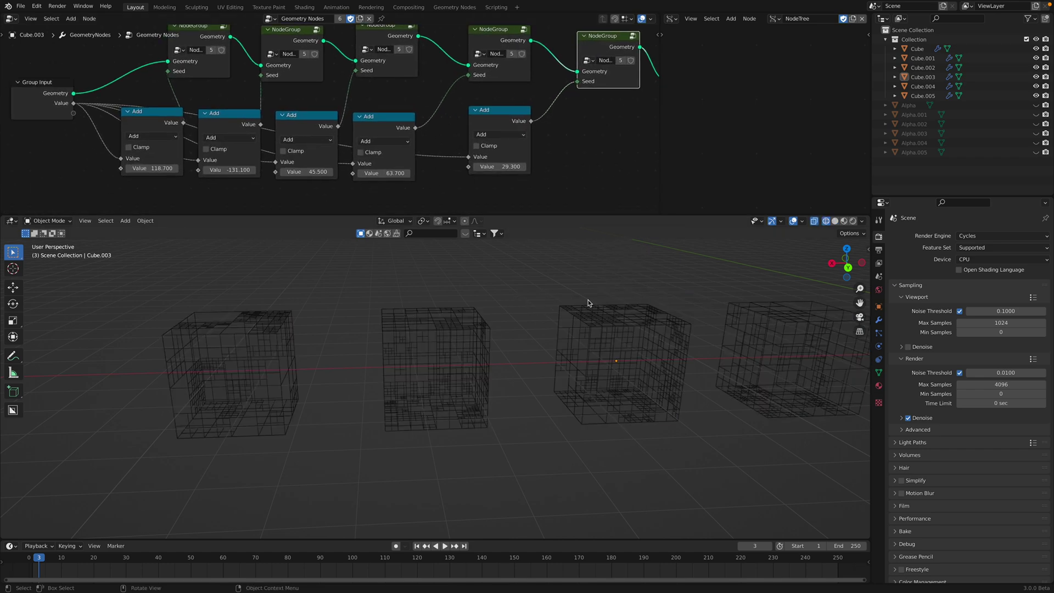
{"action": "middle_click_drag", "start_coordinate": [614, 302], "coordinate": [553, 294], "text": "shift"}
{"action": "left_click", "coordinate": [610, 328]}
{"action": "mouse_move", "coordinate": [612, 333]}
{"action": "middle_mouse_down"}
{"action": "mouse_move", "coordinate": [614, 305]}
{"action": "mouse_move", "coordinate": [630, 330]}
{"action": "middle_mouse_up"}
{"action": "left_click", "coordinate": [614, 285]}
{"action": "key", "text": "z"}
{"action": "key", "text": "Escape"}
{"action": "key", "text": "ctrl+s"}
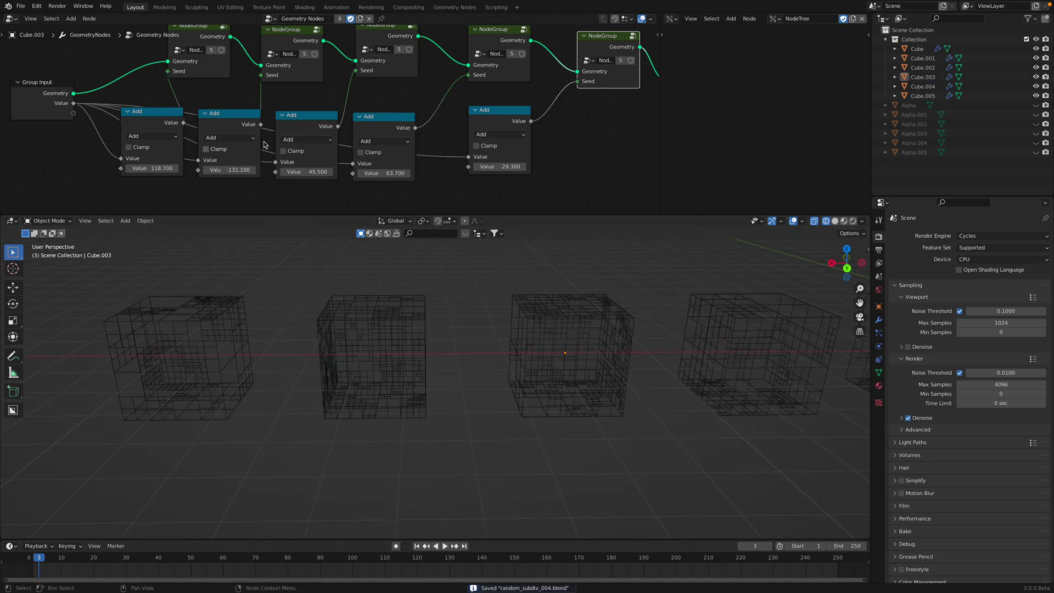
Start a new file with the default cube scene.
{"action": "left_click", "coordinate": [20, 6]}
{"action": "mouse_move", "coordinate": [44, 18]}
{"action": "left_click", "coordinate": [130, 21]}
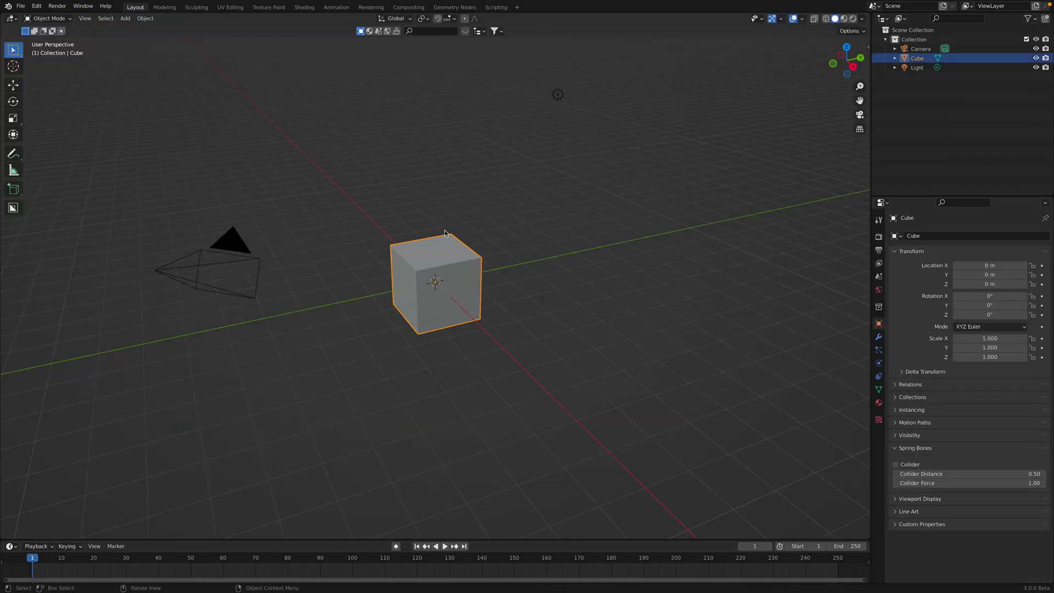
{"action": "scroll", "coordinate": [565, 269], "scroll_direction": "up", "scroll_amount": 3}
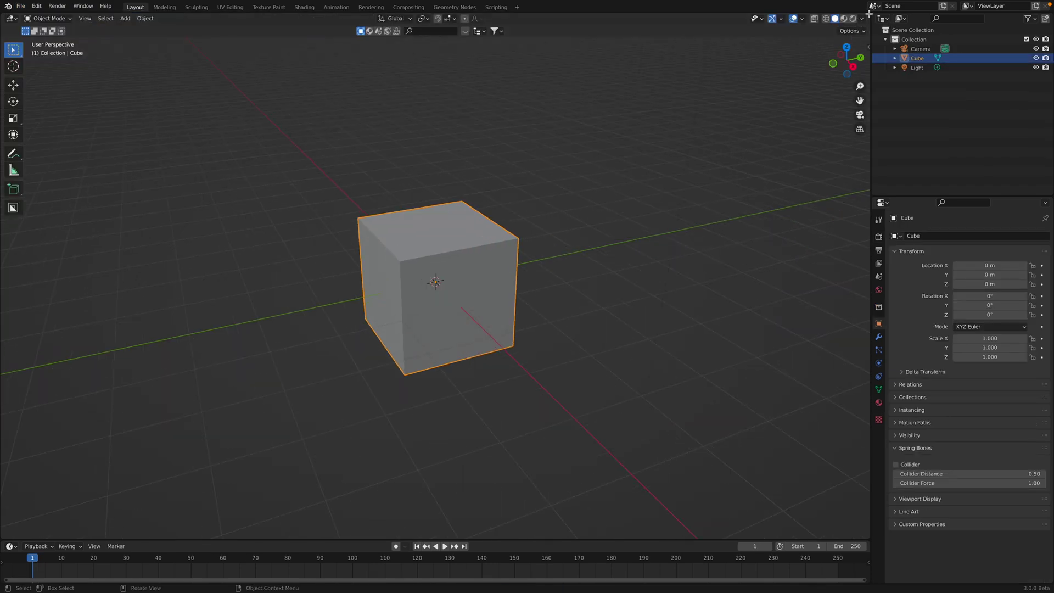
Split the 3D viewport into two stacked areas and make the upper one a Geometry Node Editor.
{"action": "left_click_drag", "start_coordinate": [869, 13], "coordinate": [713, 237]}
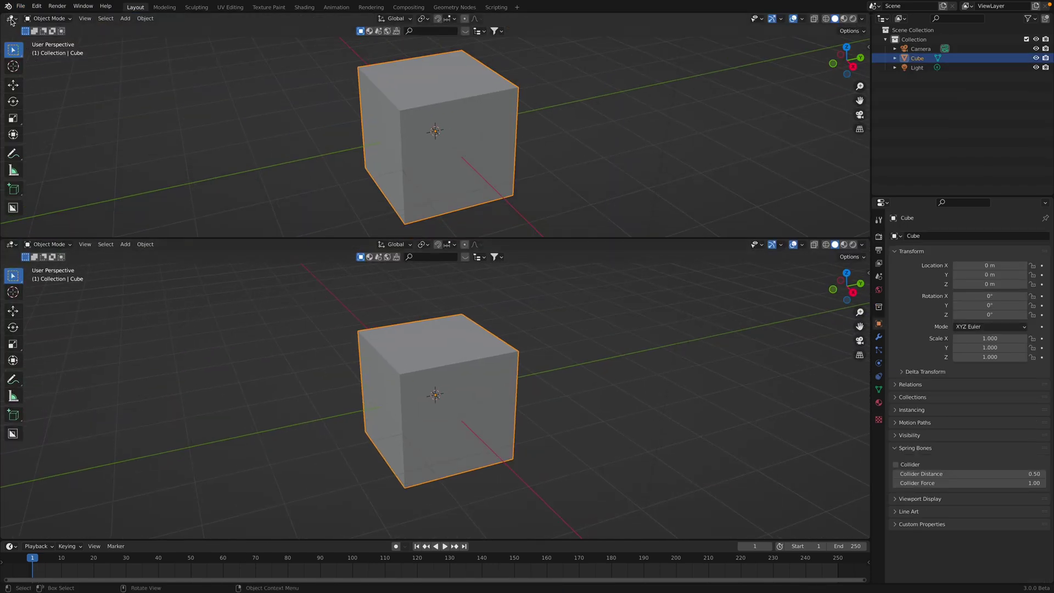
{"action": "left_click", "coordinate": [11, 19]}
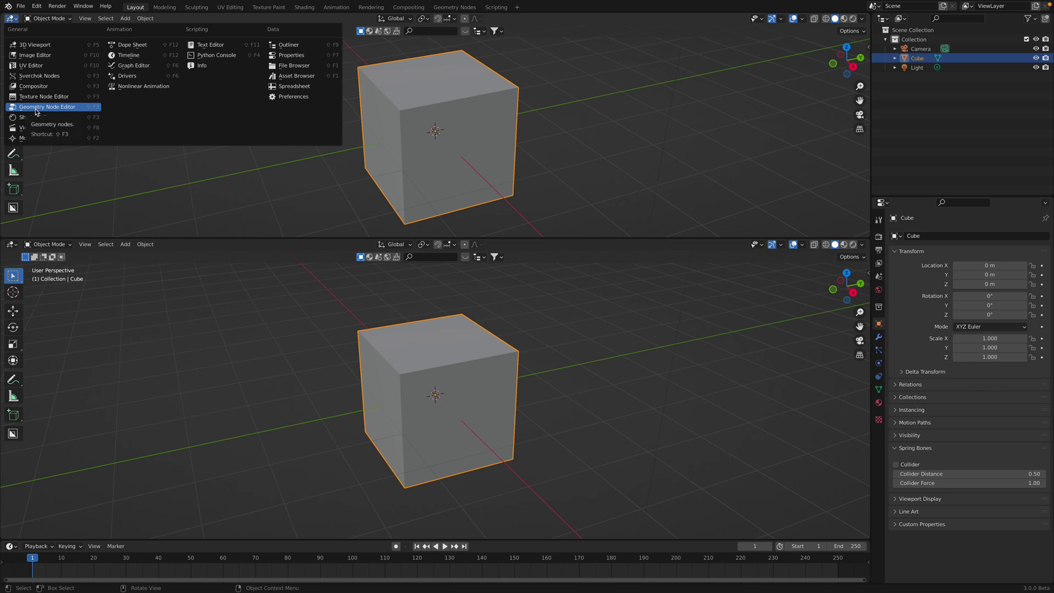
{"action": "left_click", "coordinate": [35, 108]}
{"action": "middle_click_drag", "start_coordinate": [388, 313], "coordinate": [433, 134]}
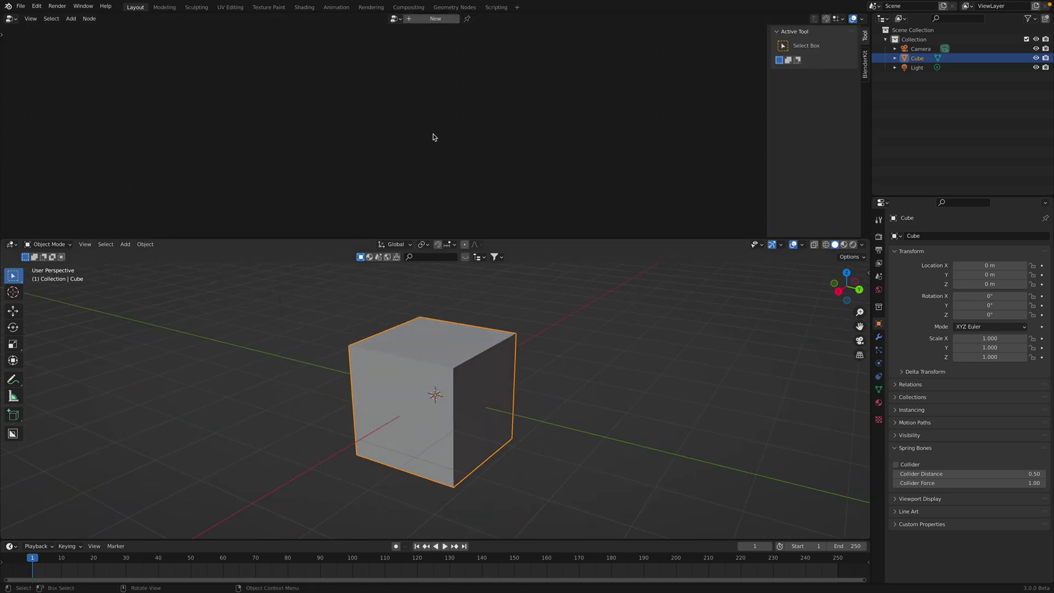
Create a new geometry node tree on the cube, collapse the editor's sidebar and move Group Input farther from Group Output.
{"action": "left_click", "coordinate": [434, 19]}
{"action": "left_click_drag", "start_coordinate": [767, 108], "coordinate": [896, 109]}
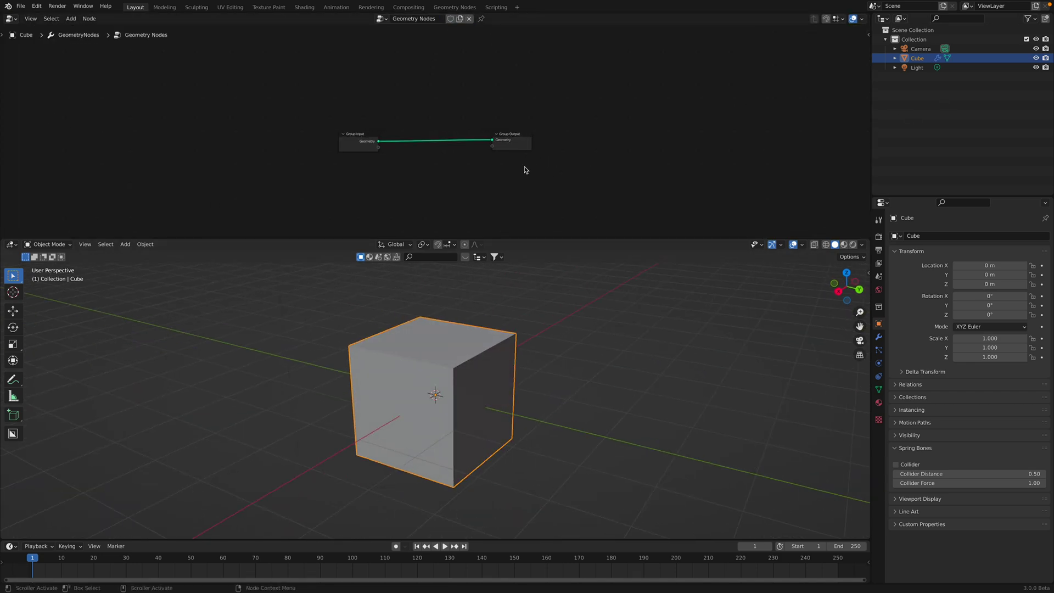
{"action": "scroll", "coordinate": [352, 121], "scroll_direction": "up", "scroll_amount": 4}
{"action": "left_click_drag", "start_coordinate": [347, 118], "coordinate": [264, 116]}
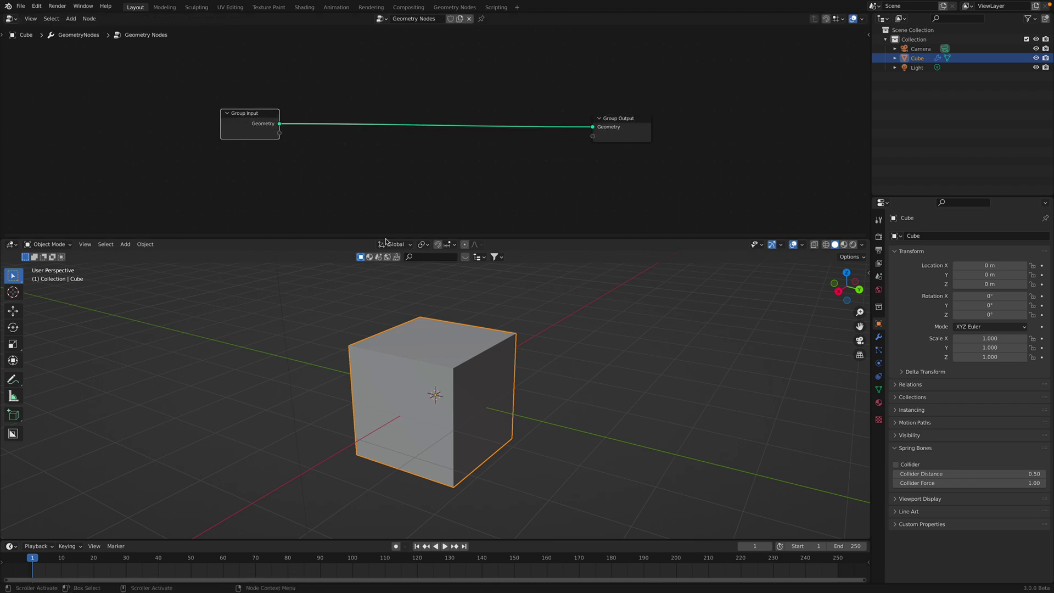
Add a Separate Geometry node above the link between Group Input and Group Output.
{"action": "key", "text": "shift+a"}
{"action": "left_click", "coordinate": [370, 142]}
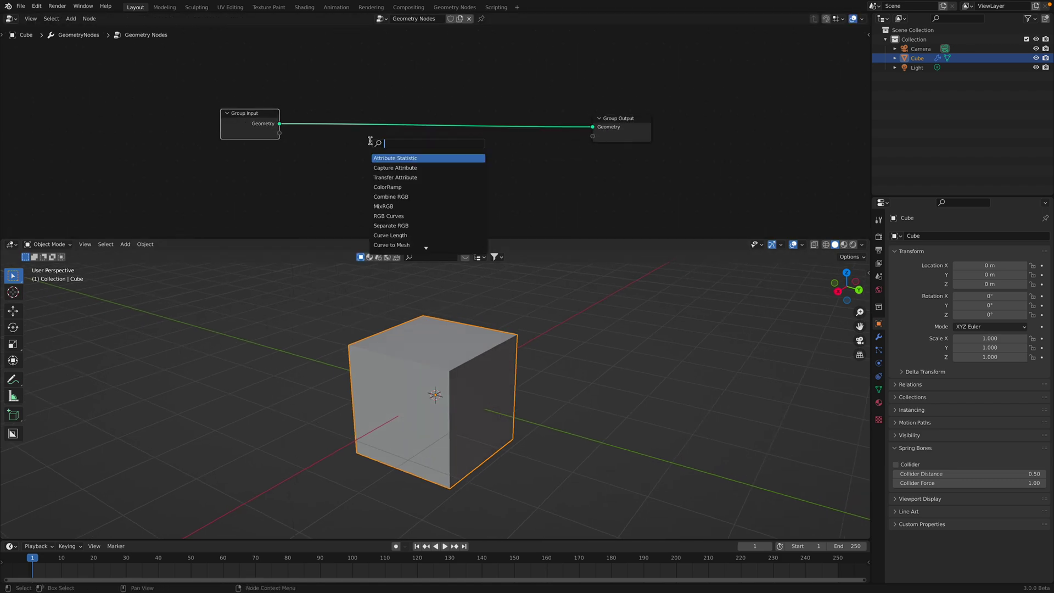
{"action": "type", "text": "sep"}
{"action": "key", "text": "Down"}
{"action": "key", "text": "Down"}
{"action": "key", "text": "Return"}
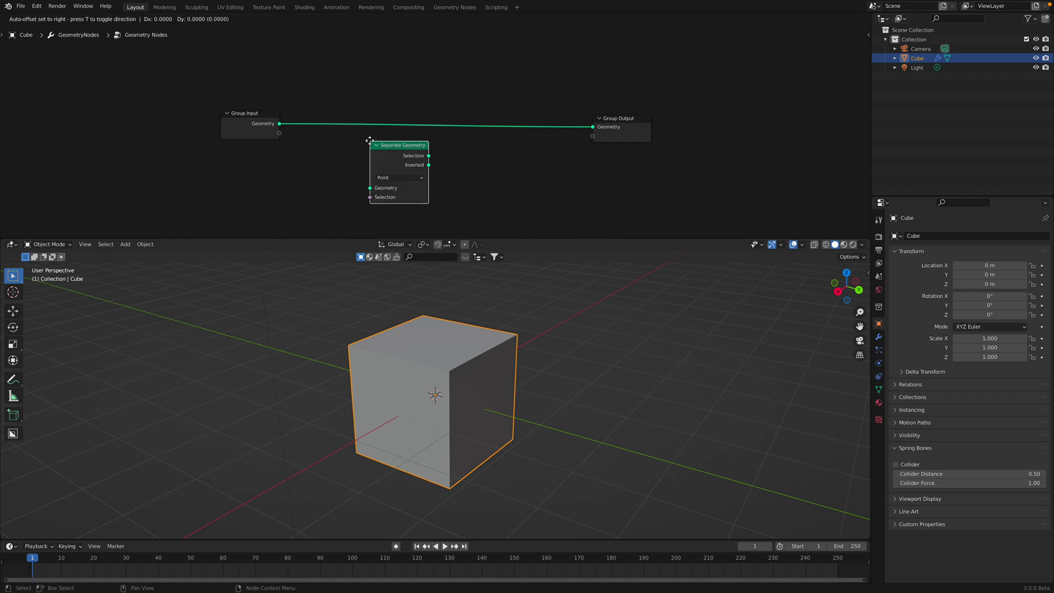
{"action": "left_click", "coordinate": [371, 46]}
Add a Delete Geometry node below the link, underneath Separate Geometry.
{"action": "key", "text": "shift+a"}
{"action": "left_click", "coordinate": [419, 176]}
{"action": "type", "text": "del"}
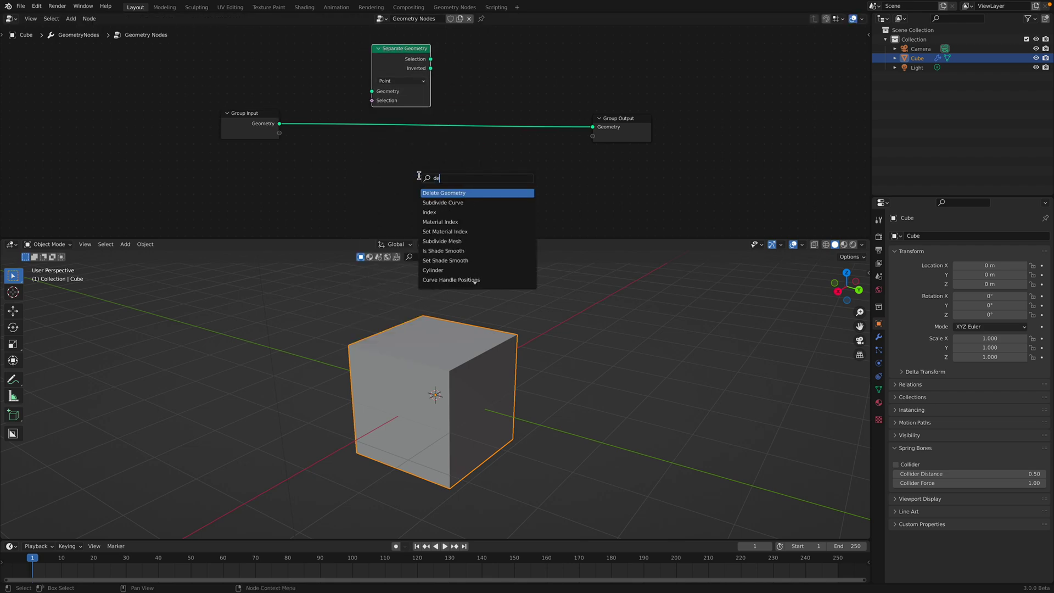
{"action": "key", "text": "Return"}
{"action": "left_click", "coordinate": [377, 153]}
{"action": "scroll", "coordinate": [383, 160], "scroll_direction": "down", "scroll_amount": 1}
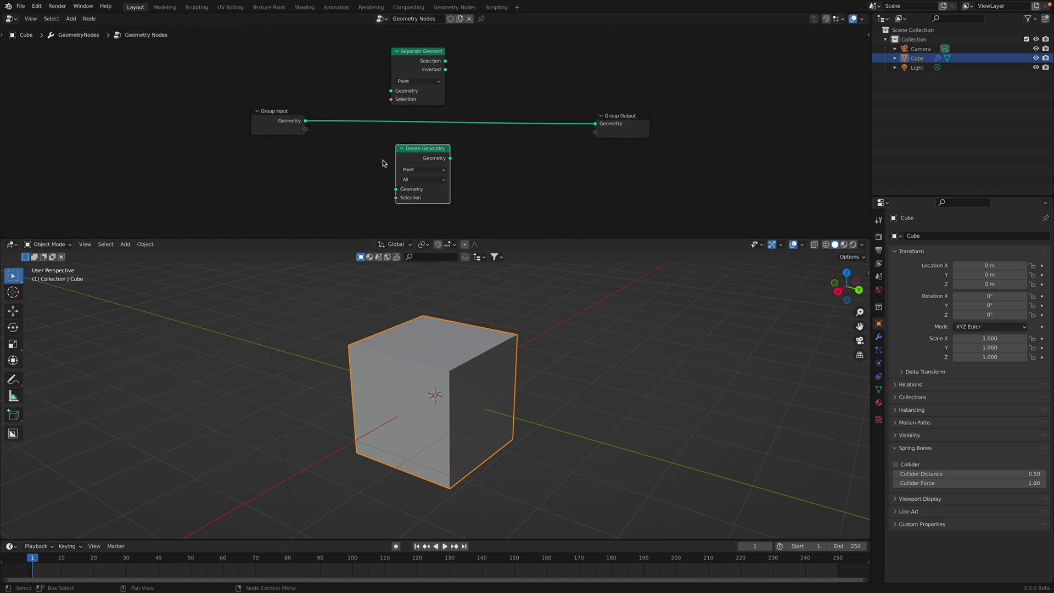
Add a Boolean input node beside Separate Geometry and move Group Input and Group Output farther apart.
{"action": "left_click_drag", "start_coordinate": [274, 113], "coordinate": [201, 102]}
{"action": "key", "text": "shift+a"}
{"action": "left_click", "coordinate": [279, 151]}
{"action": "type", "text": "bo"}
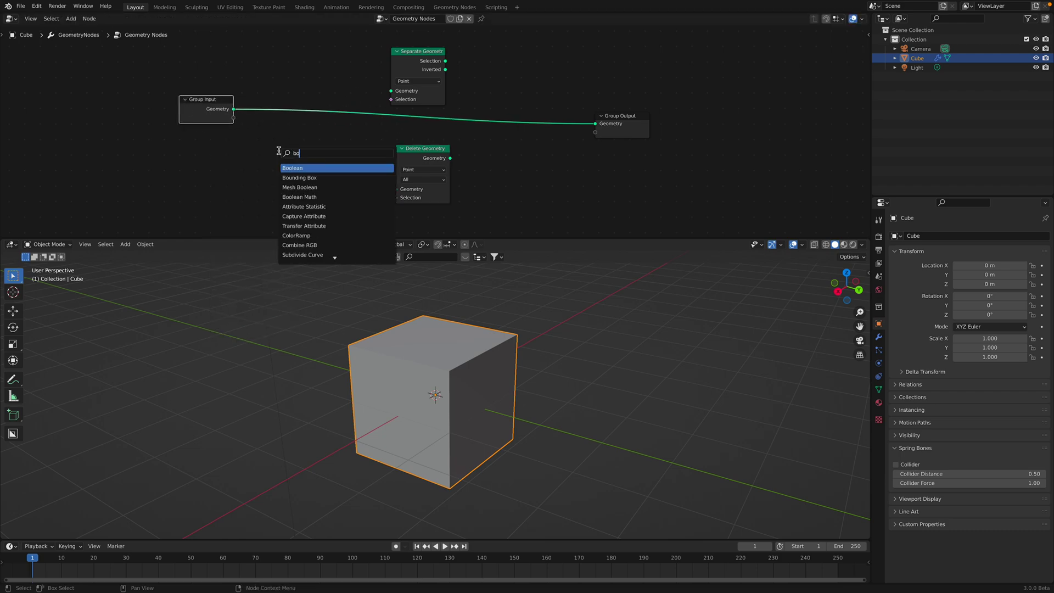
{"action": "key", "text": "Return"}
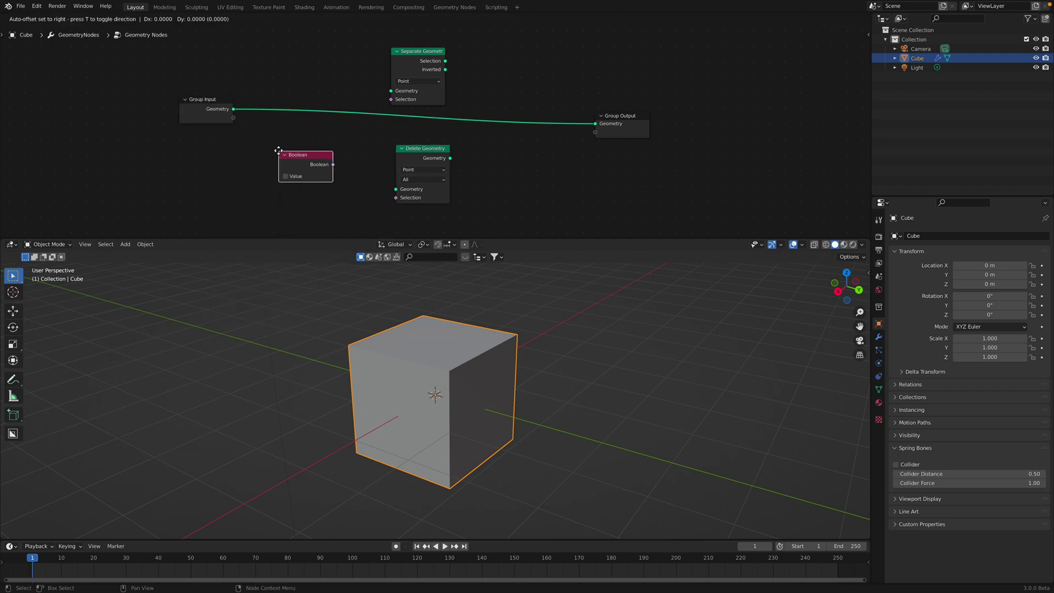
{"action": "left_click", "coordinate": [283, 68]}
{"action": "left_click_drag", "start_coordinate": [588, 116], "coordinate": [631, 117]}
{"action": "left_click_drag", "start_coordinate": [211, 110], "coordinate": [160, 123]}
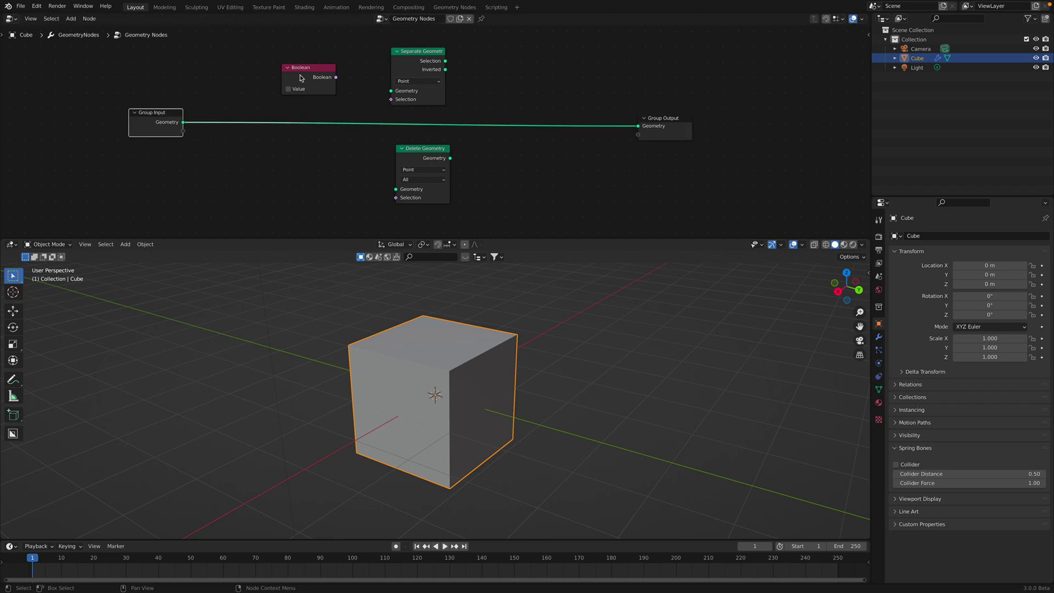
Replace the Boolean input node with a Random Value node placed beside Separate Geometry and set its data type to Boolean.
{"action": "left_click", "coordinate": [282, 82]}
{"action": "key", "text": "x"}
{"action": "key", "text": "shift+a"}
{"action": "left_click", "coordinate": [279, 83]}
{"action": "type", "text": "random"}
{"action": "key", "text": "Return"}
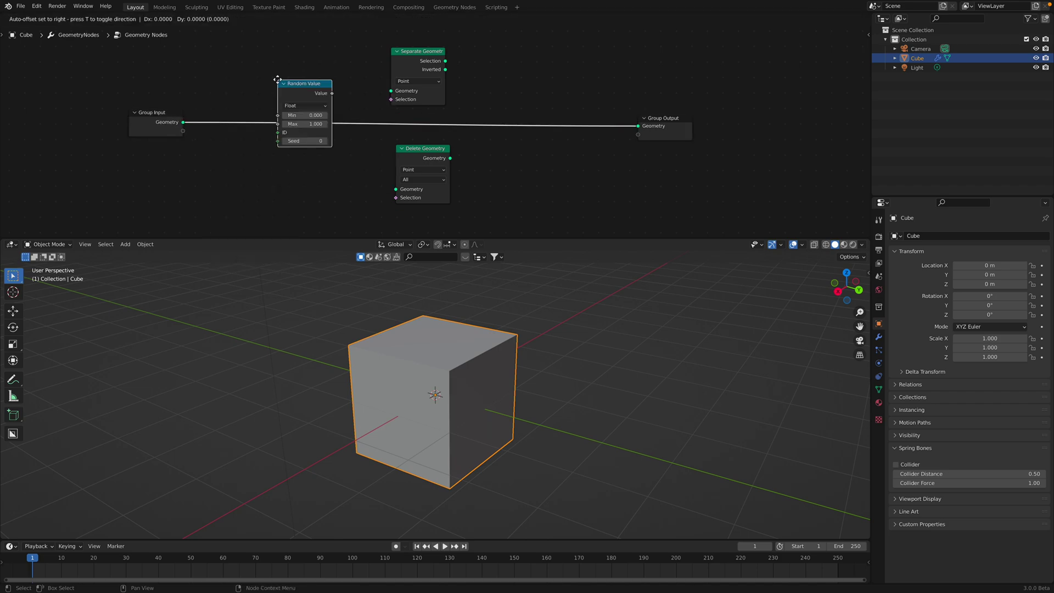
{"action": "left_click", "coordinate": [279, 54]}
{"action": "left_click", "coordinate": [299, 71]}
{"action": "left_click", "coordinate": [289, 105]}
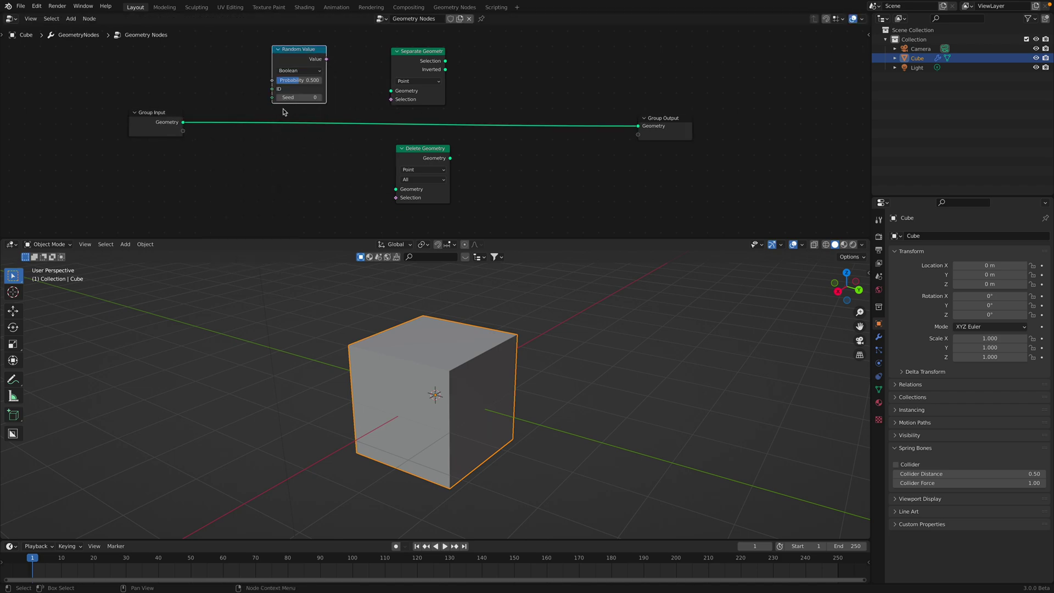
Spread Group Input, Random Value and Separate Geometry farther apart to leave room for links.
{"action": "left_click_drag", "start_coordinate": [162, 120], "coordinate": [155, 129]}
{"action": "left_click_drag", "start_coordinate": [279, 93], "coordinate": [258, 98]}
{"action": "left_click_drag", "start_coordinate": [304, 63], "coordinate": [331, 54]}
{"action": "left_click_drag", "start_coordinate": [402, 52], "coordinate": [429, 58]}
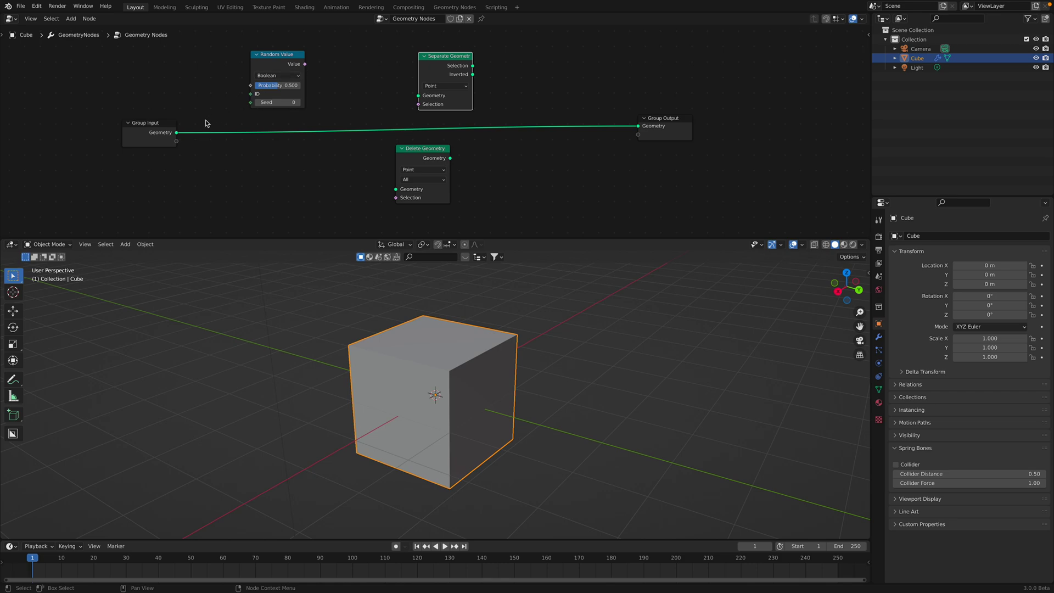
Link Group Input's geometry and the Random Value output to the Geometry and Selection inputs of both Separate Geometry and Delete Geometry.
{"action": "left_click_drag", "start_coordinate": [177, 134], "coordinate": [399, 190]}
{"action": "left_click_drag", "start_coordinate": [435, 152], "coordinate": [467, 150]}
{"action": "left_click_drag", "start_coordinate": [305, 65], "coordinate": [417, 104]}
{"action": "left_click_drag", "start_coordinate": [306, 65], "coordinate": [428, 196]}
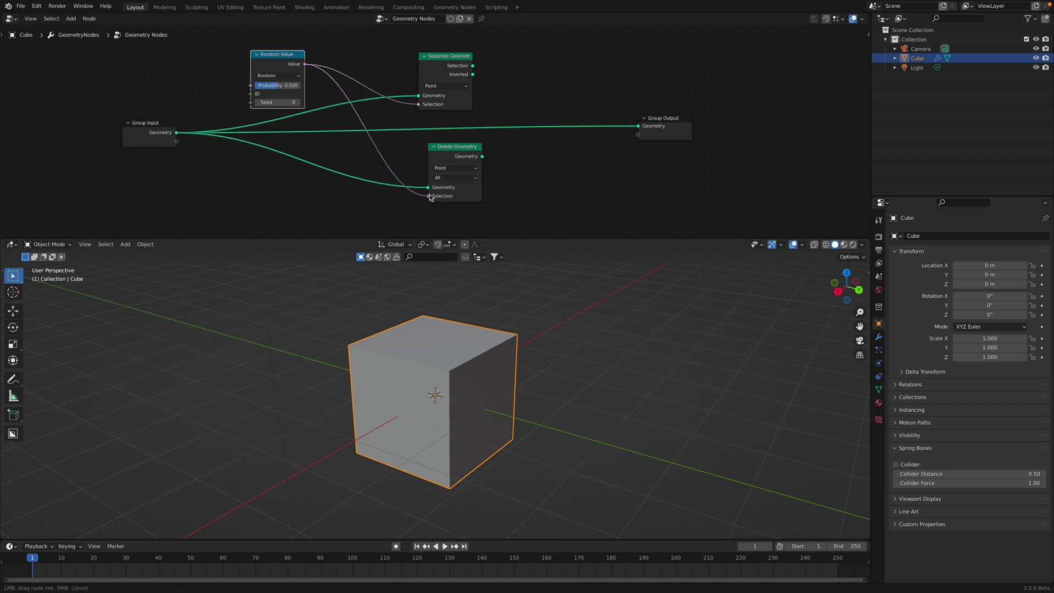
Link Separate Geometry's Selection output to Group Output and set its domain to Face.
{"action": "middle_click_drag", "start_coordinate": [660, 125], "coordinate": [590, 123]}
{"action": "left_click_drag", "start_coordinate": [590, 122], "coordinate": [653, 117]}
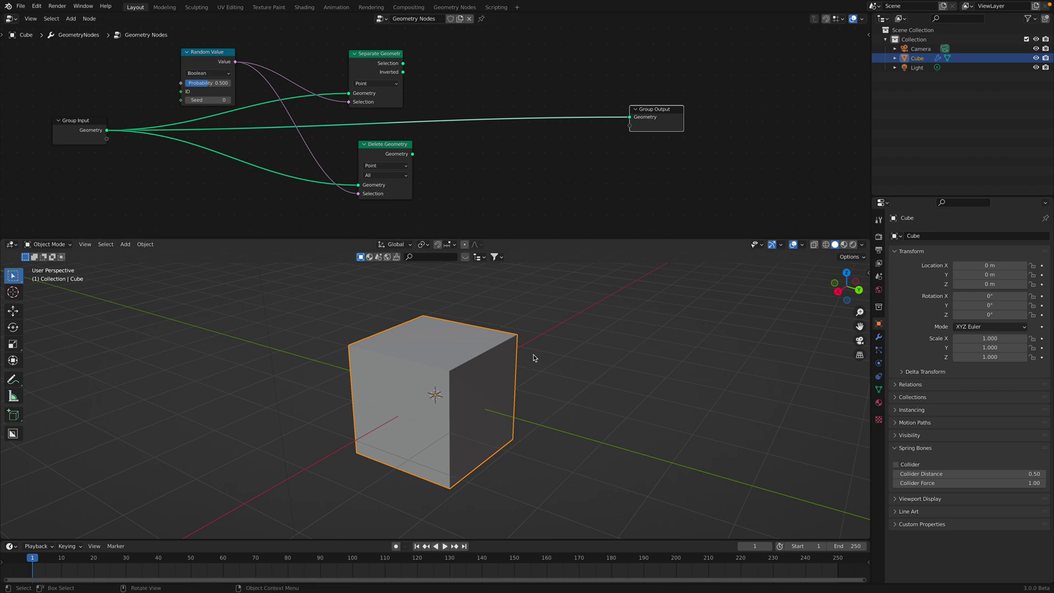
{"action": "middle_click_drag", "start_coordinate": [532, 357], "coordinate": [455, 186]}
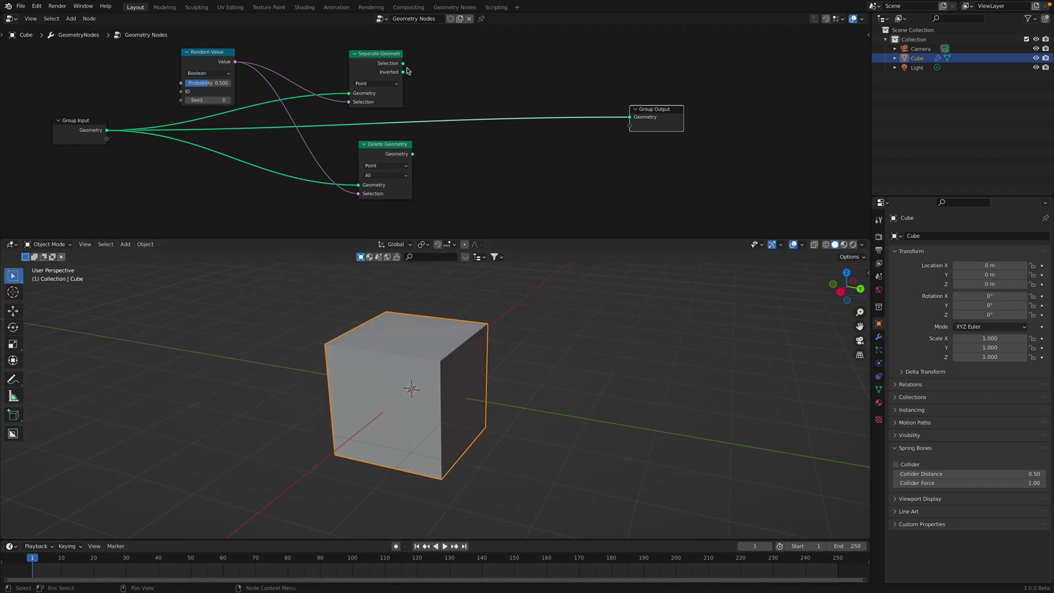
{"action": "left_click_drag", "start_coordinate": [521, 89], "coordinate": [583, 109]}
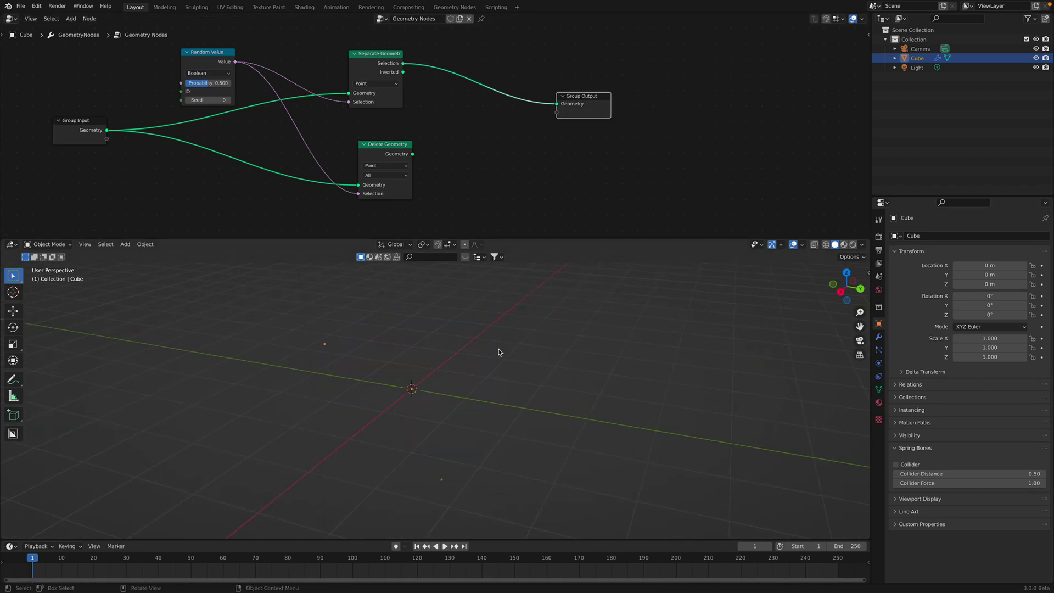
{"action": "left_click", "coordinate": [379, 85]}
{"action": "left_click", "coordinate": [376, 110]}
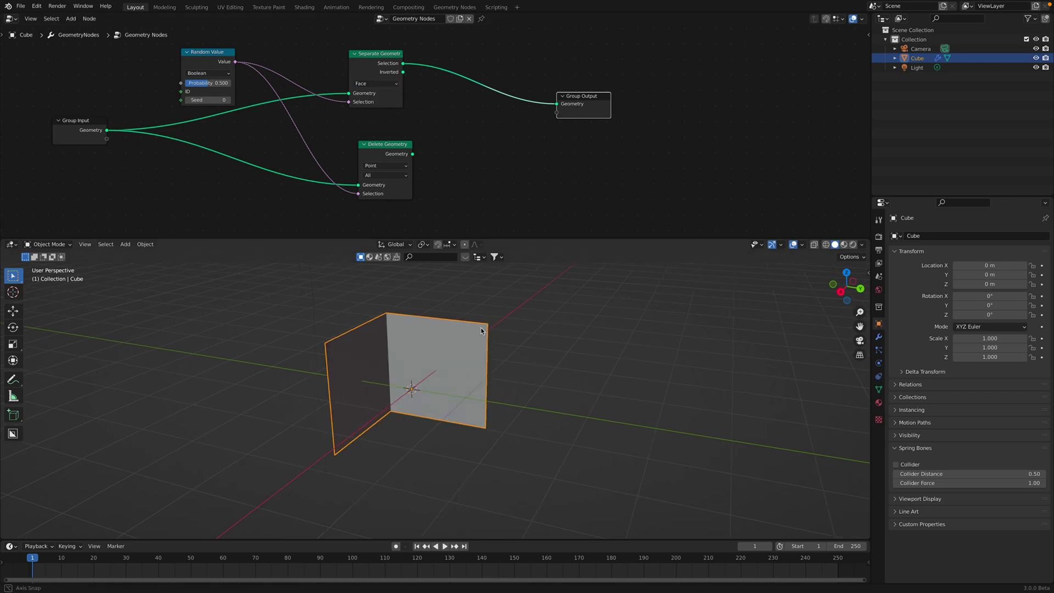
Set the Random Value seed to 34 and link Separate Geometry's Inverted output to Group Output.
{"action": "middle_click_drag", "start_coordinate": [483, 341], "coordinate": [497, 323]}
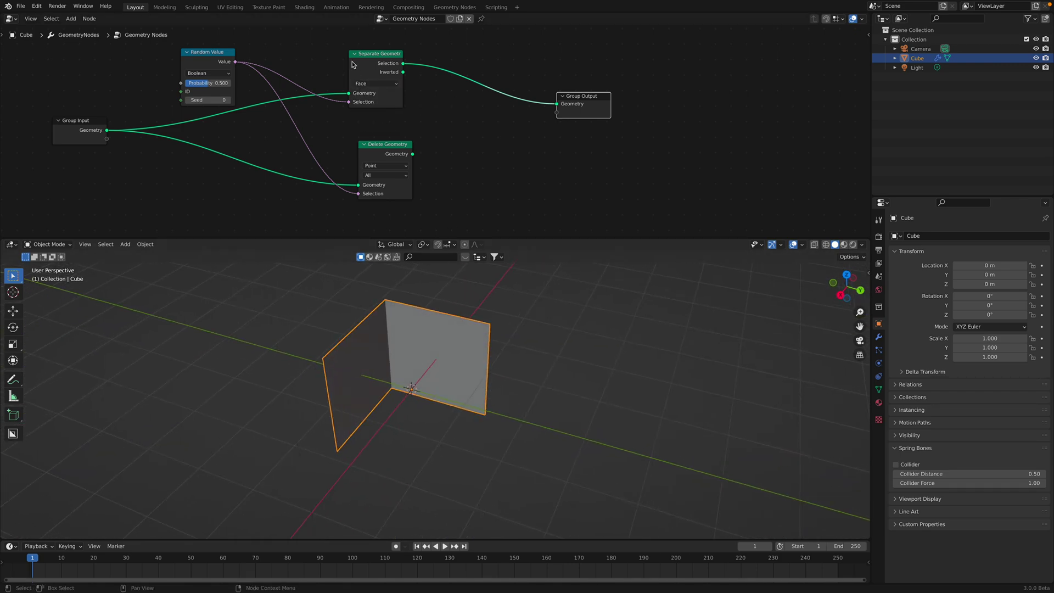
{"action": "left_click_drag", "start_coordinate": [215, 99], "coordinate": [247, 99]}
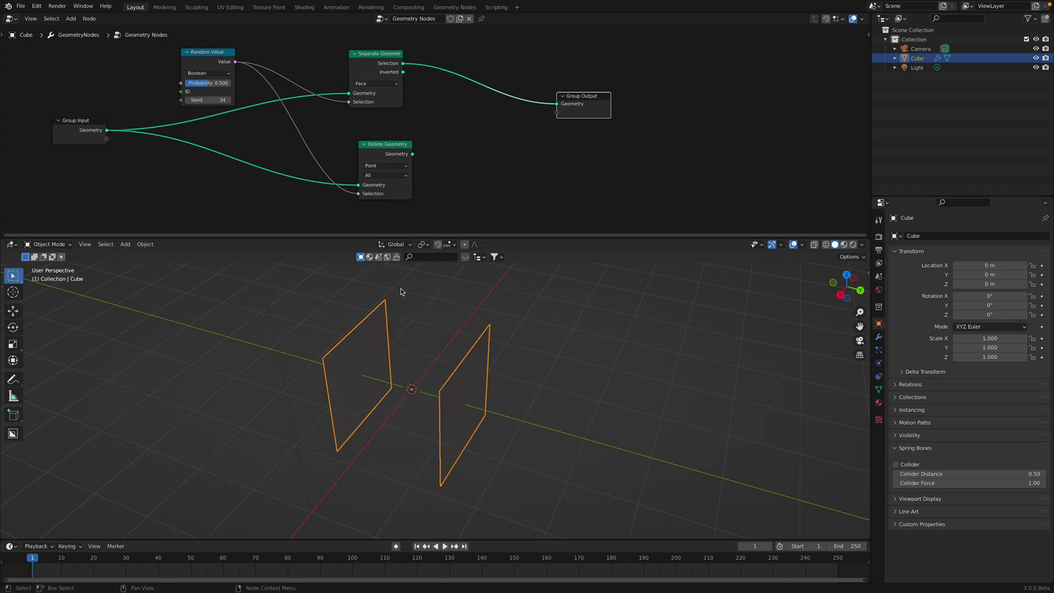
{"action": "left_click_drag", "start_coordinate": [380, 75], "coordinate": [557, 104]}
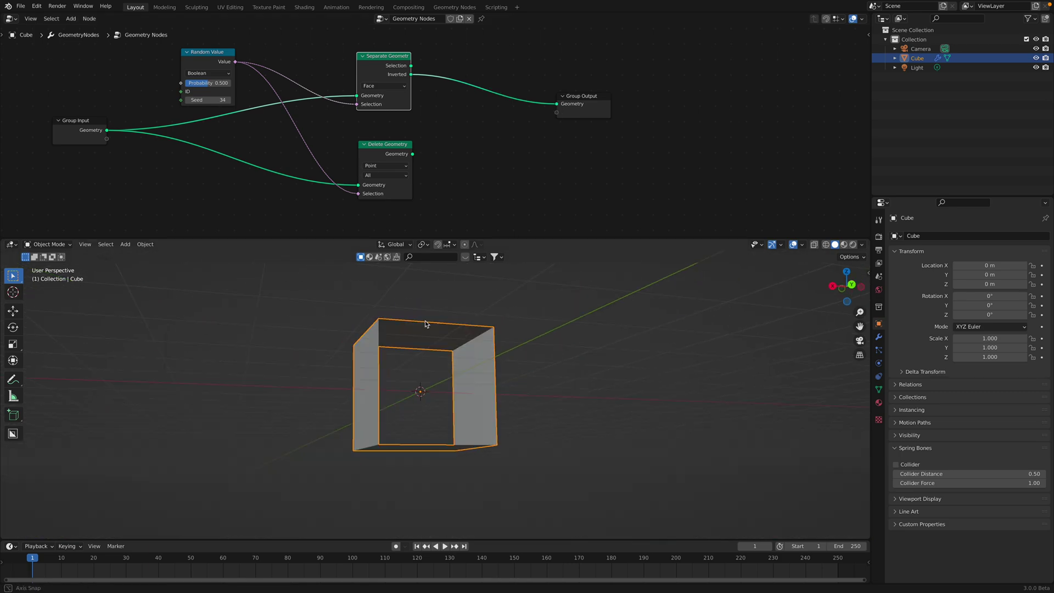
Enable Cavity in the viewport shading options and try Shadow on and off.
{"action": "left_click", "coordinate": [862, 245]}
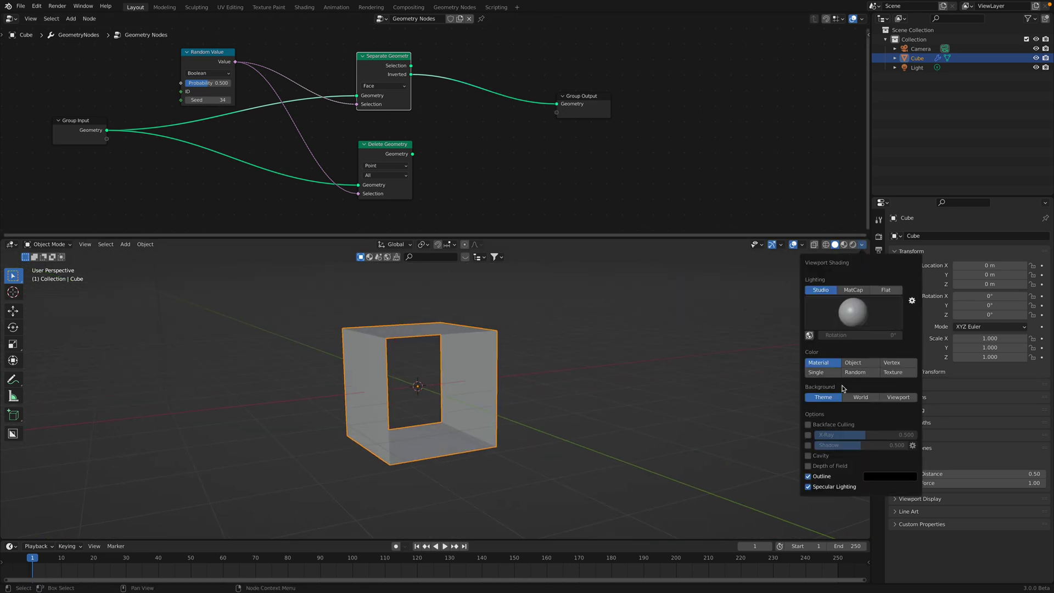
{"action": "left_click", "coordinate": [807, 455]}
{"action": "left_click", "coordinate": [808, 446]}
{"action": "left_click", "coordinate": [807, 446]}
Switch Group Output to Separate Geometry's Selection and back to Inverted, and set the Random Value seed to 192.
{"action": "middle_click_drag", "start_coordinate": [535, 372], "coordinate": [549, 352]}
{"action": "left_click_drag", "start_coordinate": [412, 65], "coordinate": [556, 104]}
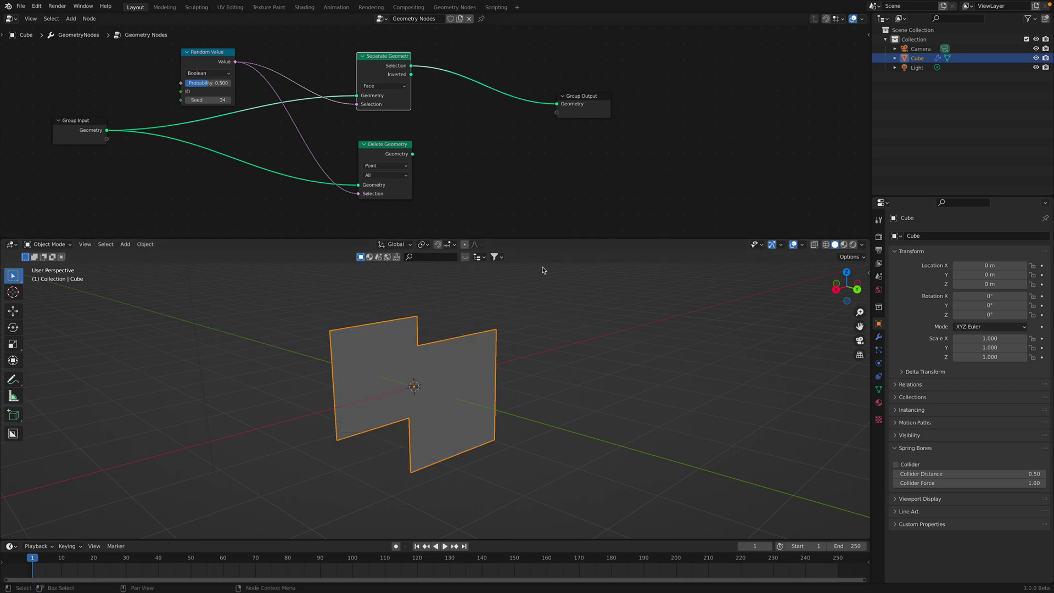
{"action": "mouse_move", "coordinate": [516, 392]}
{"action": "middle_mouse_down"}
{"action": "mouse_move", "coordinate": [520, 371]}
{"action": "mouse_move", "coordinate": [528, 390]}
{"action": "middle_mouse_up"}
{"action": "left_click_drag", "start_coordinate": [411, 75], "coordinate": [470, 87]}
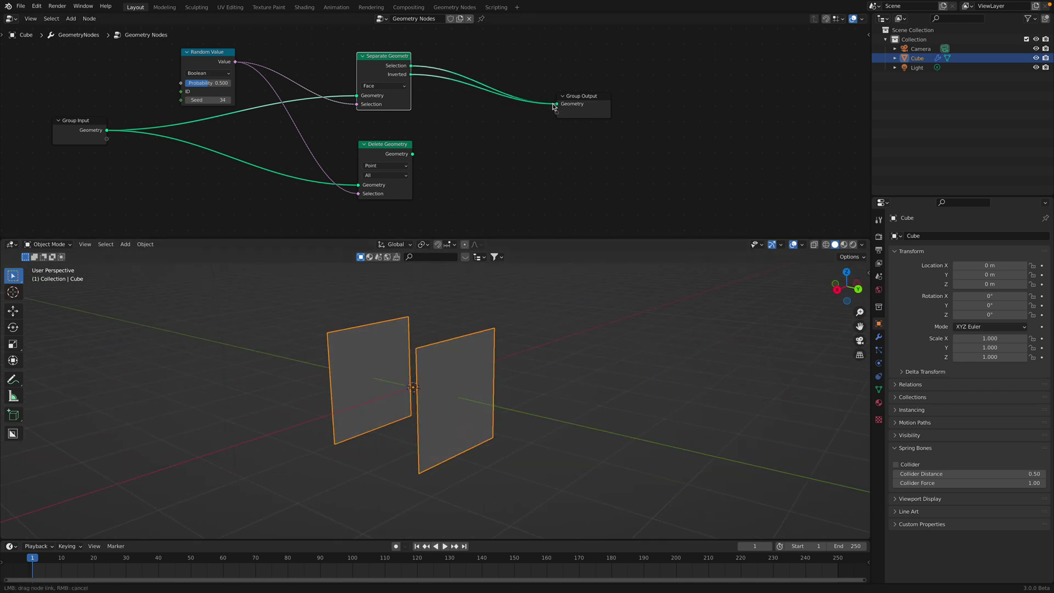
{"action": "left_click_drag", "start_coordinate": [554, 106], "coordinate": [556, 105]}
{"action": "left_click_drag", "start_coordinate": [200, 98], "coordinate": [274, 98]}
Link Delete Geometry to Group Output and set its domain to Face.
{"action": "left_click_drag", "start_coordinate": [412, 154], "coordinate": [440, 135]}
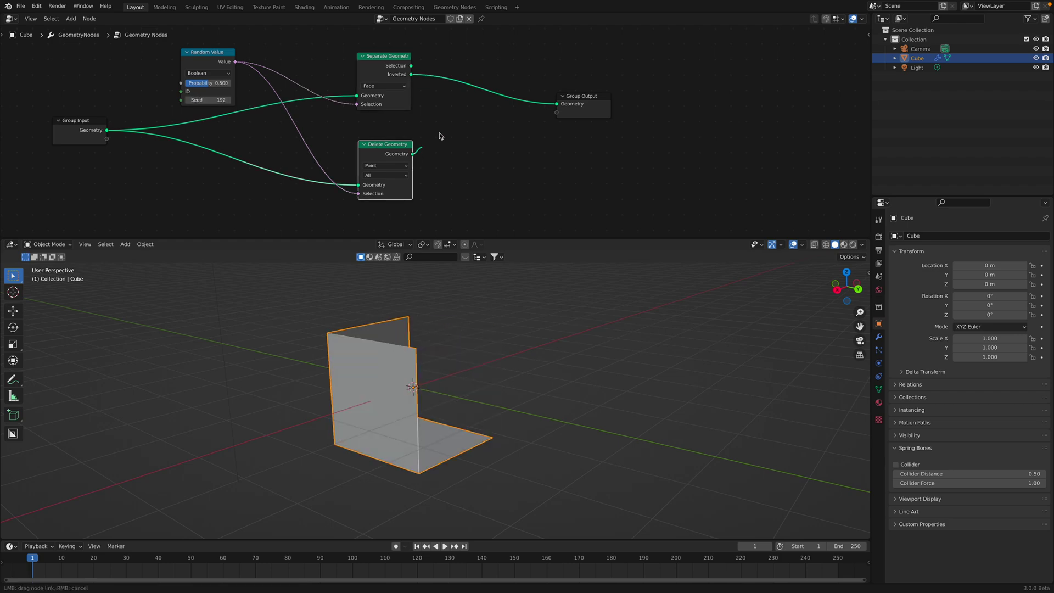
{"action": "left_click_drag", "start_coordinate": [546, 104], "coordinate": [555, 105]}
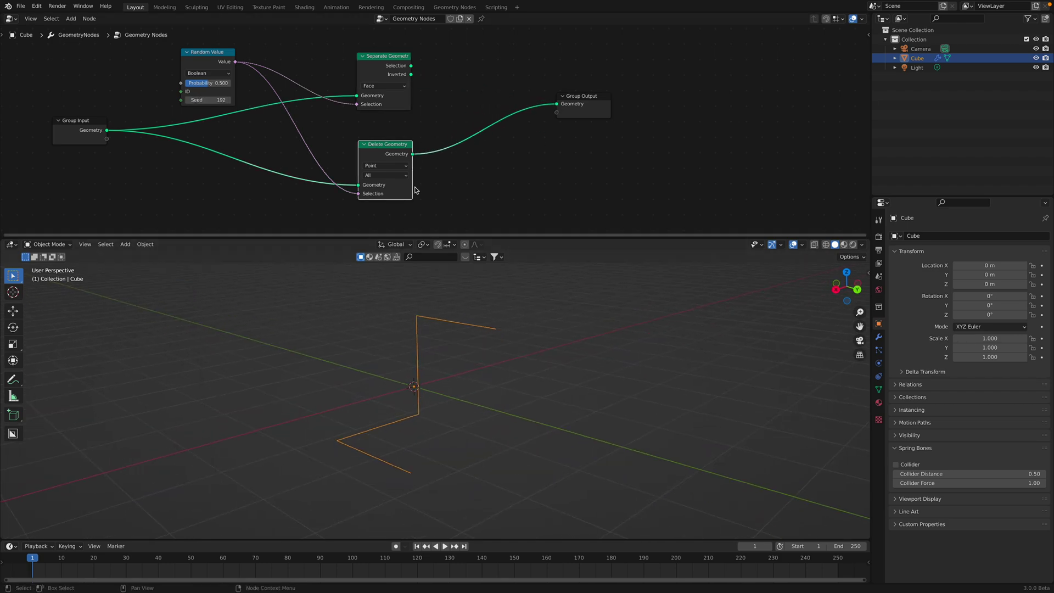
{"action": "left_click", "coordinate": [386, 165]}
{"action": "left_click", "coordinate": [394, 192]}
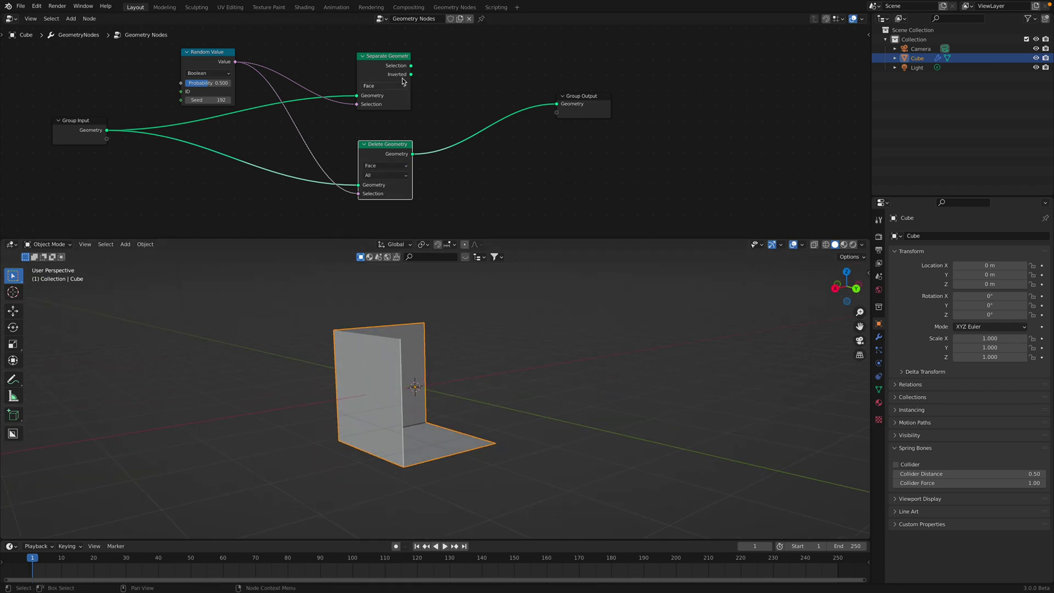
Feed Separate Geometry's Selection, its Inverted output and Delete Geometry into Group Output in turn to compare them.
{"action": "mouse_move", "coordinate": [410, 69]}
{"action": "left_mouse_down"}
{"action": "mouse_move", "coordinate": [506, 67]}
{"action": "mouse_move", "coordinate": [417, 66]}
{"action": "left_mouse_up"}
{"action": "left_click_drag", "start_coordinate": [417, 66], "coordinate": [556, 104]}
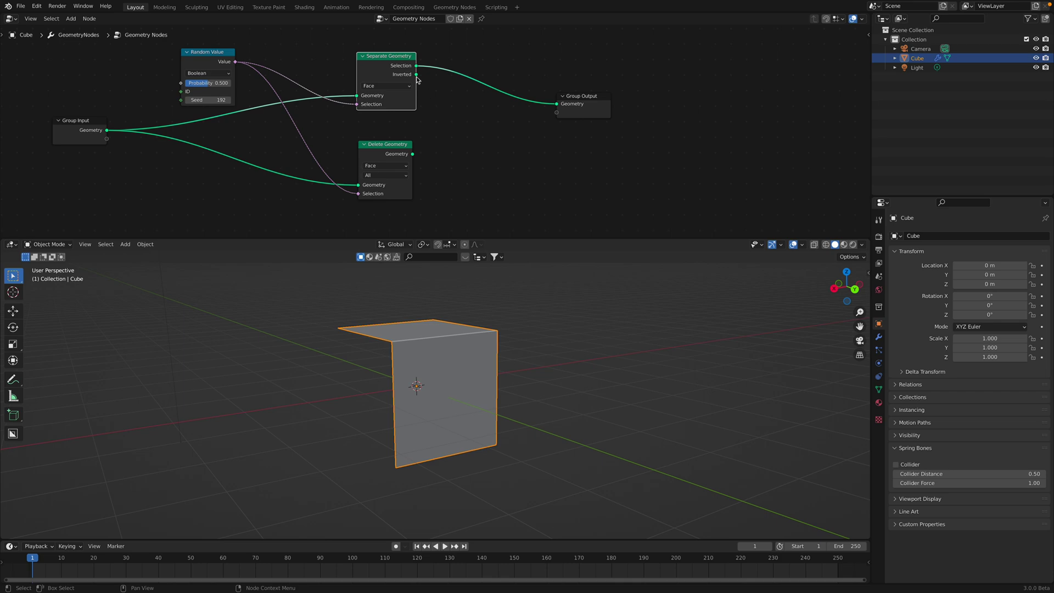
{"action": "left_click_drag", "start_coordinate": [416, 74], "coordinate": [556, 105]}
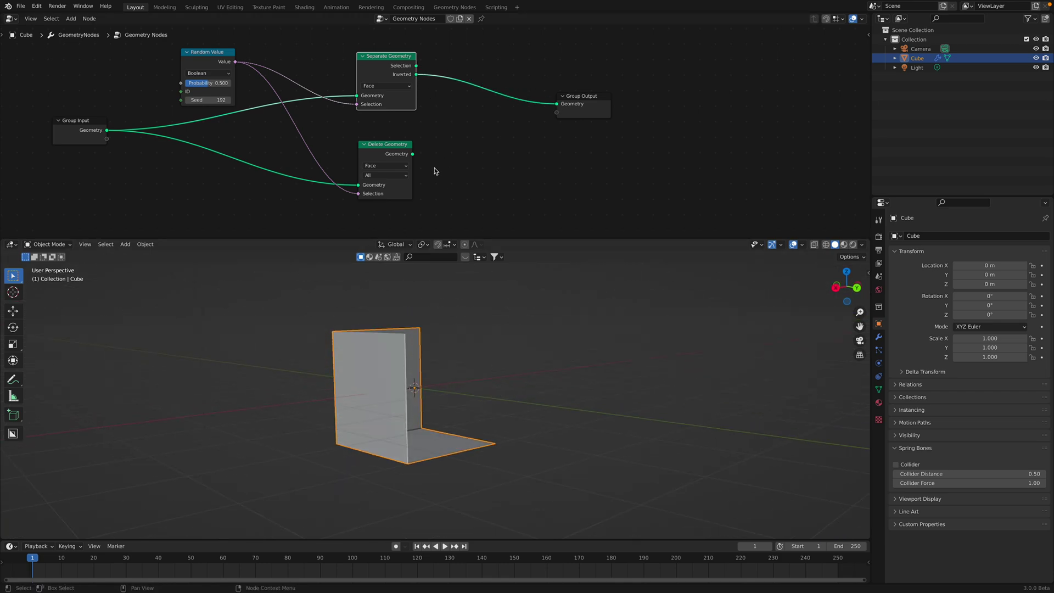
{"action": "left_click_drag", "start_coordinate": [413, 154], "coordinate": [527, 99]}
Remove the Delete Geometry node, link Separate Geometry's Selection output to Group Output and bring these two nodes closer together.
{"action": "left_click", "coordinate": [390, 146]}
{"action": "key", "text": "x"}
{"action": "left_click_drag", "start_coordinate": [374, 57], "coordinate": [512, 107]}
{"action": "left_click_drag", "start_coordinate": [526, 120], "coordinate": [496, 104]}
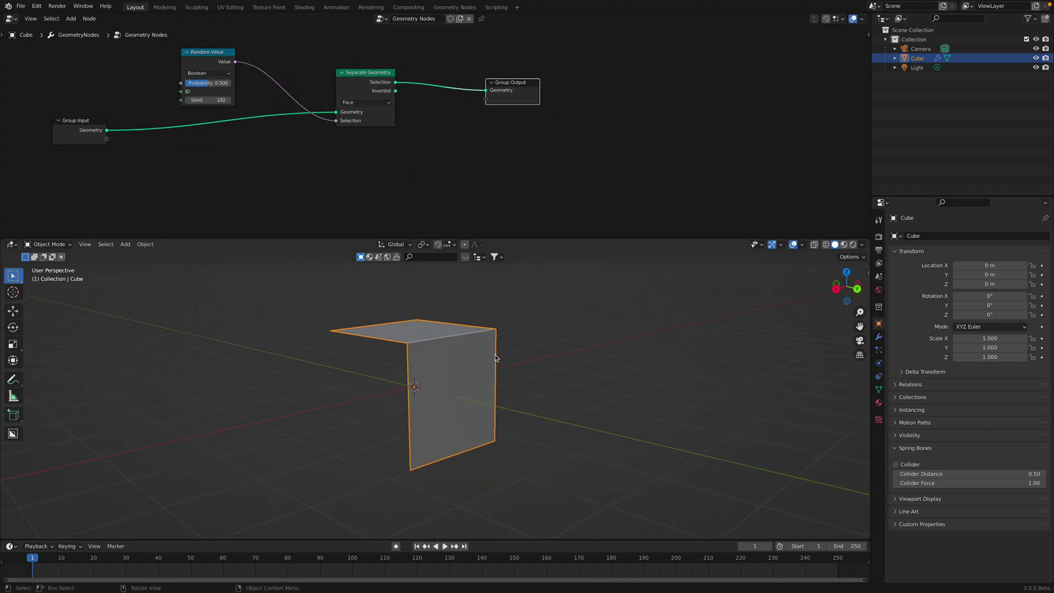
Save the file to the Desktop as random)sub_001.blend.
{"action": "key", "text": "super+s"}
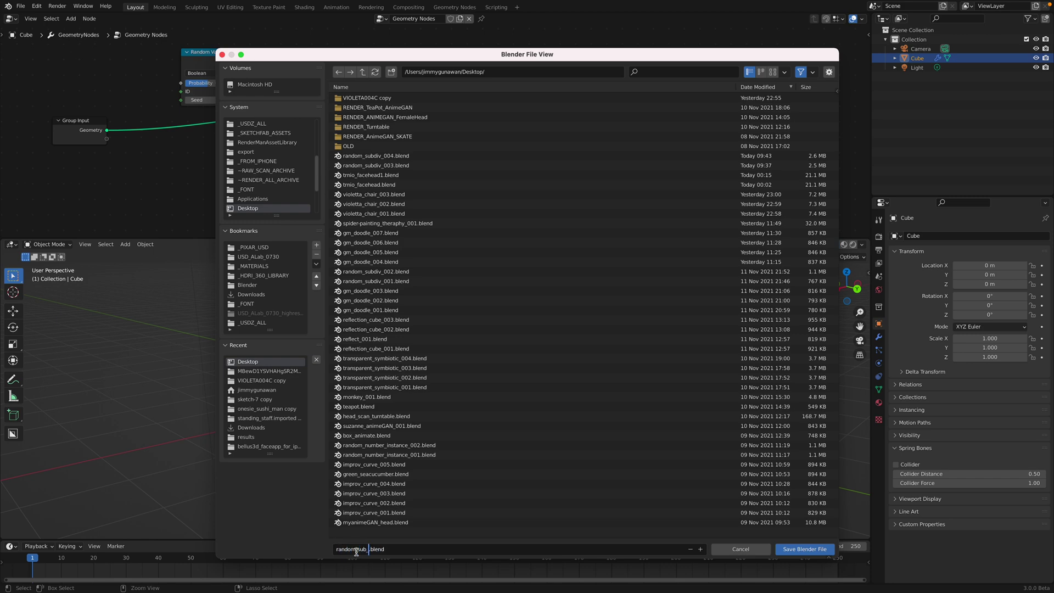
{"action": "left_click", "coordinate": [804, 549]}
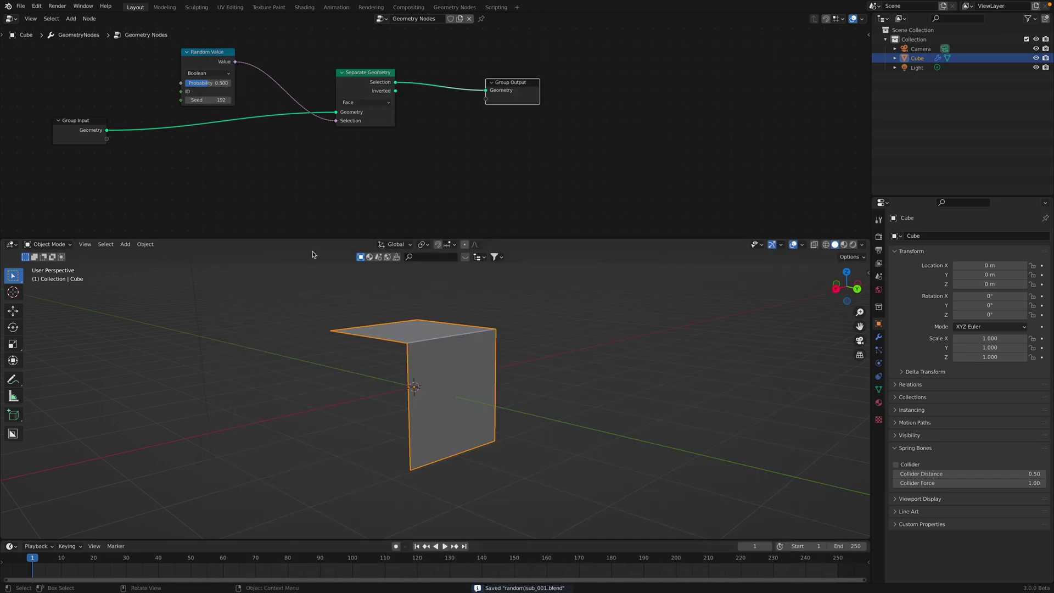
Rearrange the nodes, placing Group Input below Random Value and leaving a wide gap between Separate Geometry and Group Output.
{"action": "left_click_drag", "start_coordinate": [96, 123], "coordinate": [196, 149]}
{"action": "scroll", "coordinate": [269, 125], "scroll_direction": "up", "scroll_amount": 2}
{"action": "left_click_drag", "start_coordinate": [340, 74], "coordinate": [322, 75]}
{"action": "scroll", "coordinate": [301, 83], "scroll_direction": "down", "scroll_amount": 2}
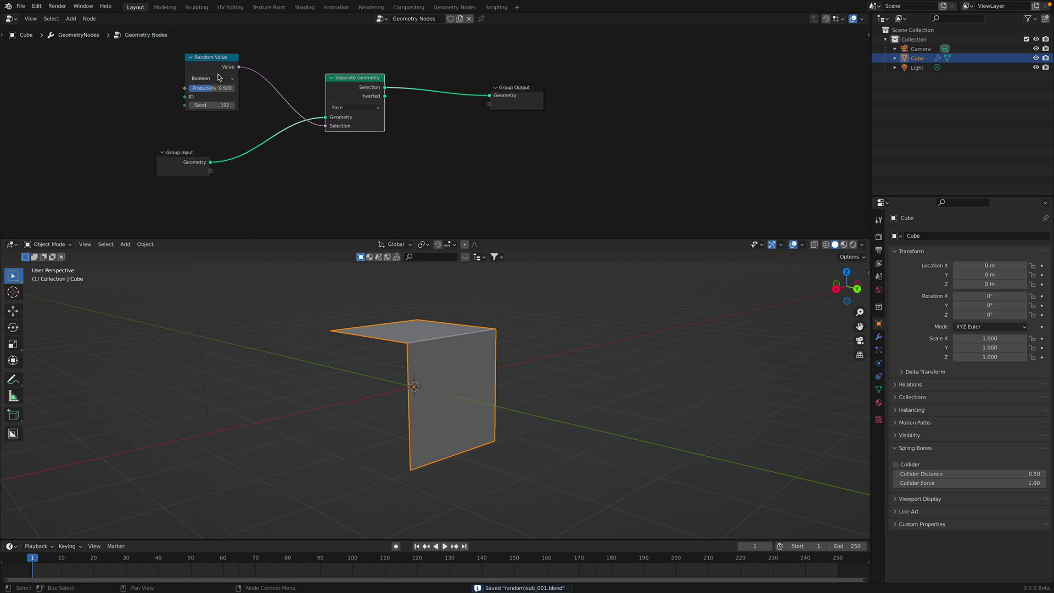
{"action": "left_click_drag", "start_coordinate": [218, 70], "coordinate": [236, 80]}
{"action": "left_click_drag", "start_coordinate": [498, 87], "coordinate": [510, 91]}
{"action": "left_click_drag", "start_coordinate": [366, 88], "coordinate": [357, 91]}
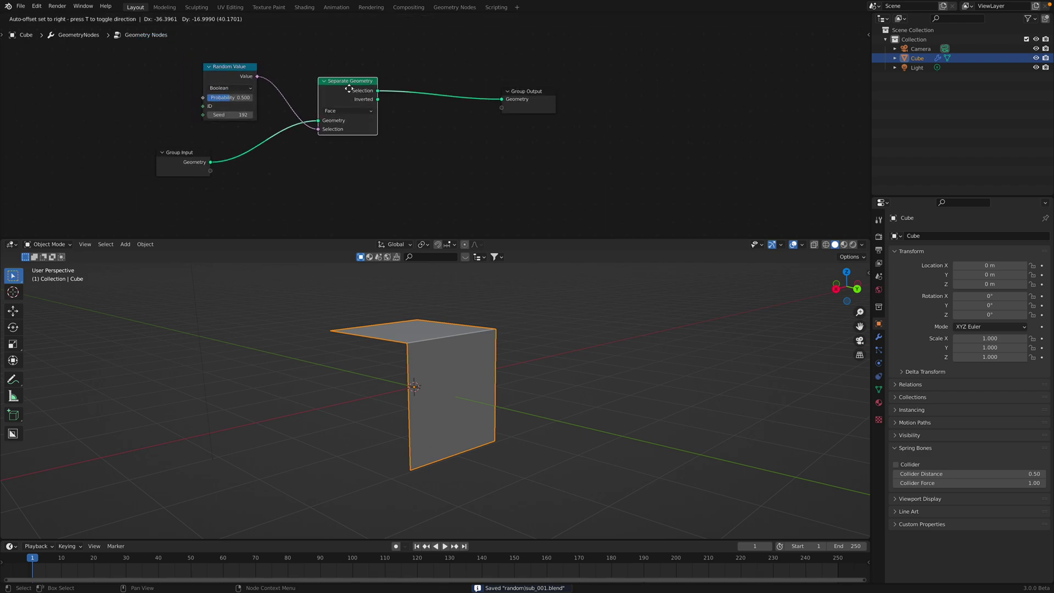
{"action": "left_click_drag", "start_coordinate": [516, 92], "coordinate": [551, 91]}
Add a Join Geometry node between Separate Geometry and Group Output.
{"action": "key", "text": "shift+a"}
{"action": "type", "text": "jo"}
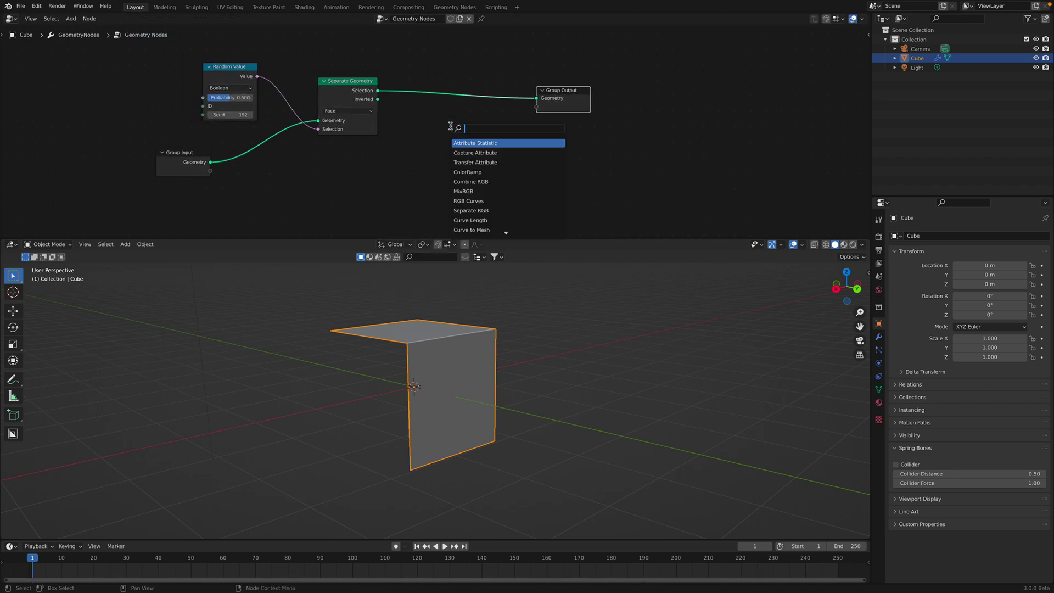
{"action": "key", "text": "Down"}
{"action": "key", "text": "Return"}
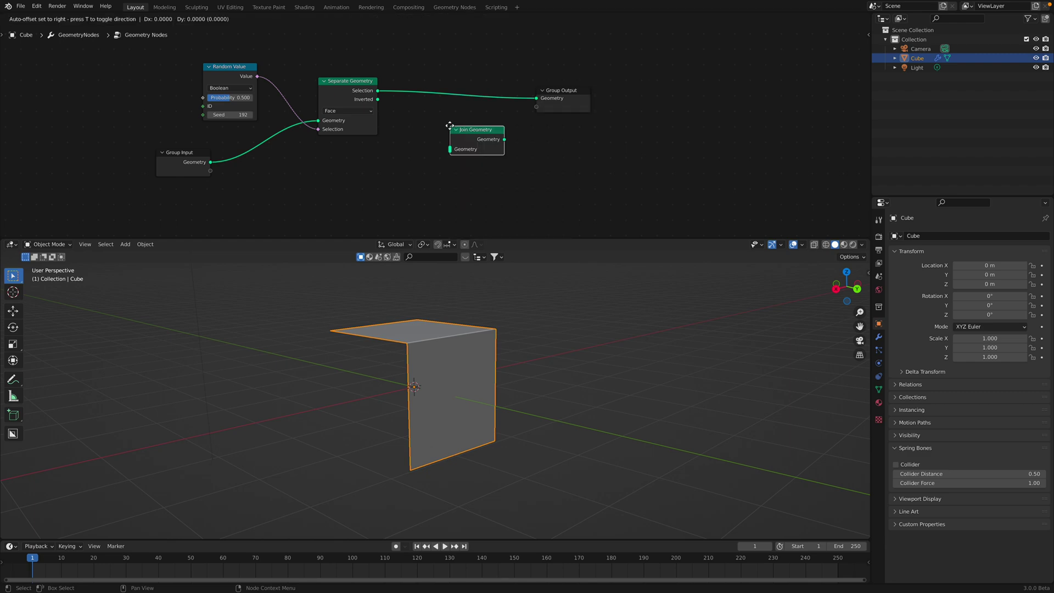
{"action": "left_click", "coordinate": [449, 126]}
Link Separate Geometry's Selection and Inverted outputs through Join Geometry to Group Output, and save the file.
{"action": "left_click_drag", "start_coordinate": [377, 91], "coordinate": [431, 134]}
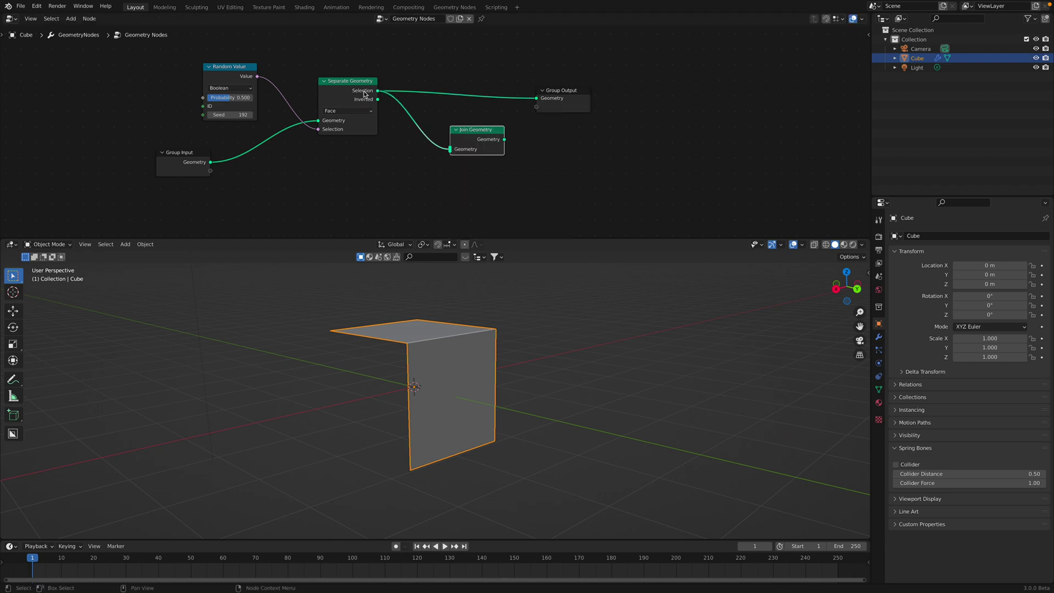
{"action": "left_click_drag", "start_coordinate": [364, 94], "coordinate": [558, 99]}
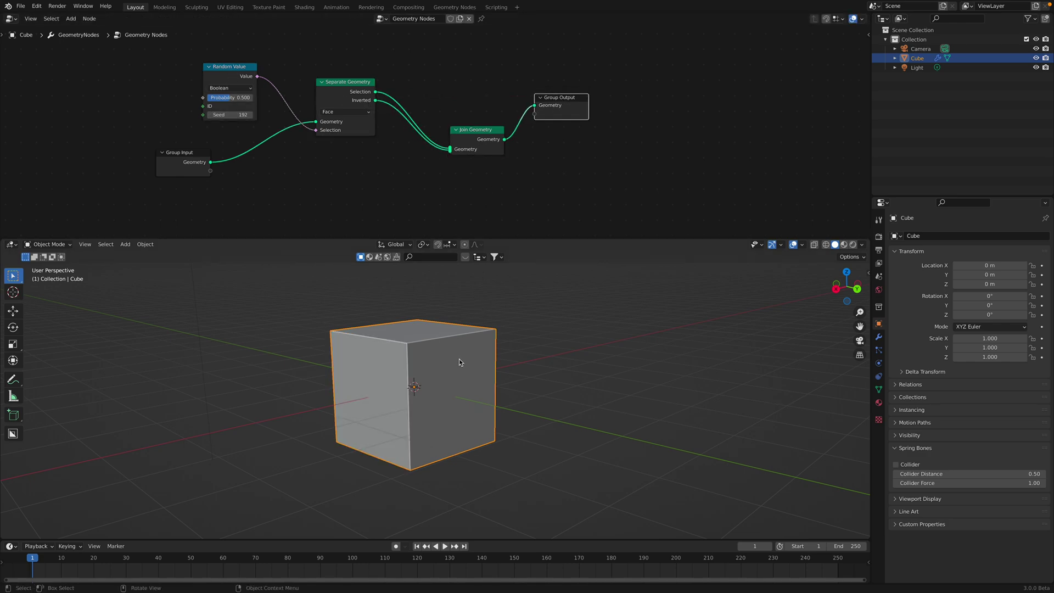
{"action": "key", "text": "ctrl+s"}
Add a level 2 Subdivision modifier to the cube and display its modifier settings.
{"action": "mouse_move", "coordinate": [460, 363]}
{"action": "middle_mouse_down"}
{"action": "mouse_move", "coordinate": [385, 347]}
{"action": "mouse_move", "coordinate": [425, 317]}
{"action": "mouse_move", "coordinate": [462, 367]}
{"action": "middle_mouse_up"}
{"action": "key", "text": "ctrl+2"}
{"action": "left_click", "coordinate": [422, 356]}
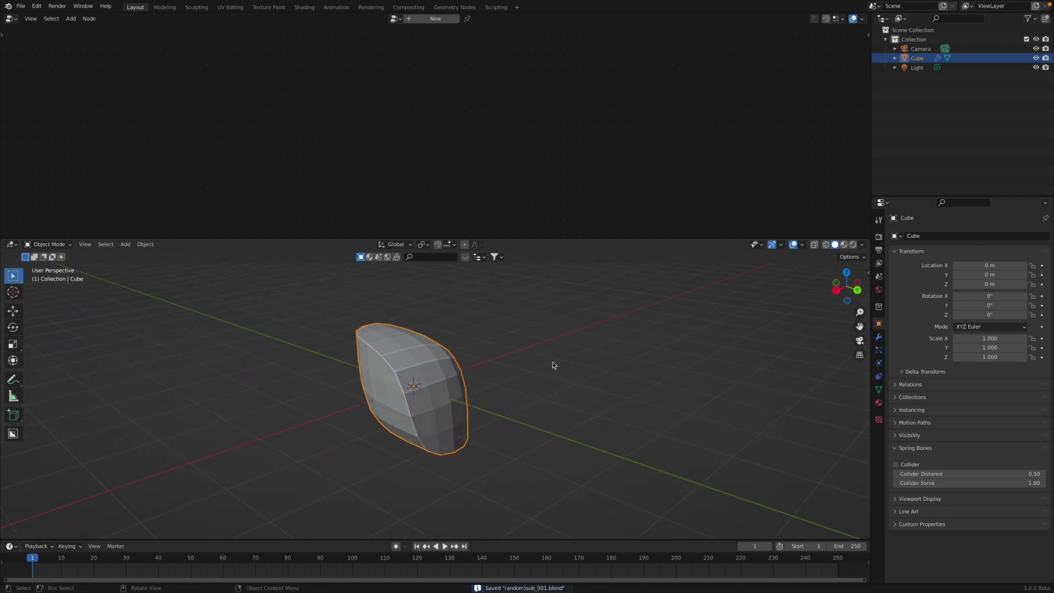
{"action": "left_click", "coordinate": [878, 336]}
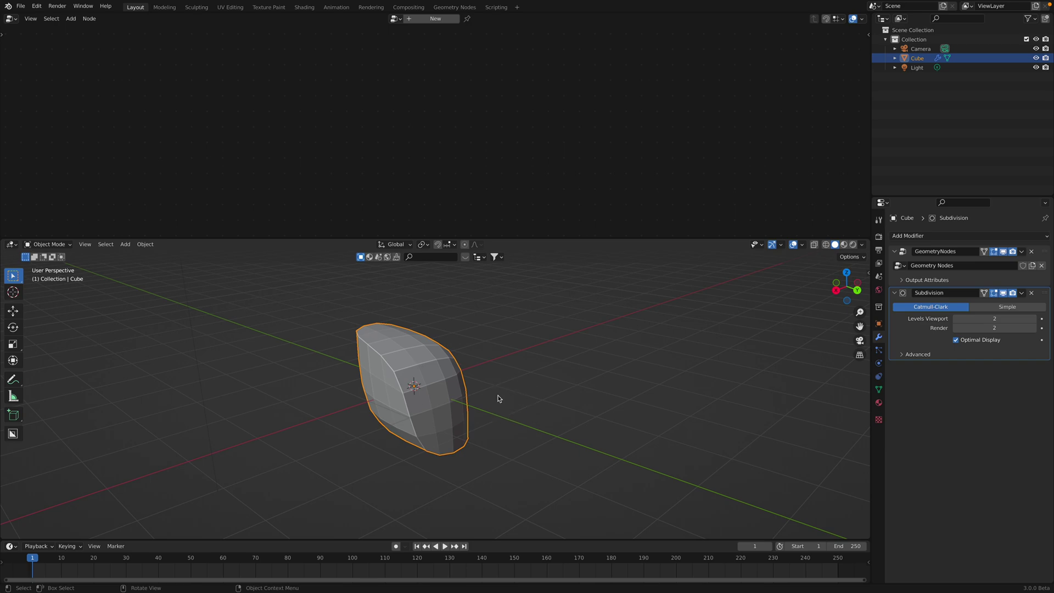
{"action": "mouse_move", "coordinate": [500, 398]}
{"action": "middle_mouse_down"}
{"action": "mouse_move", "coordinate": [494, 412]}
{"action": "mouse_move", "coordinate": [497, 404]}
{"action": "middle_mouse_up"}
Make the GeometryNodes modifier active and set the Random Value seed to 306.
{"action": "left_click", "coordinate": [1045, 255]}
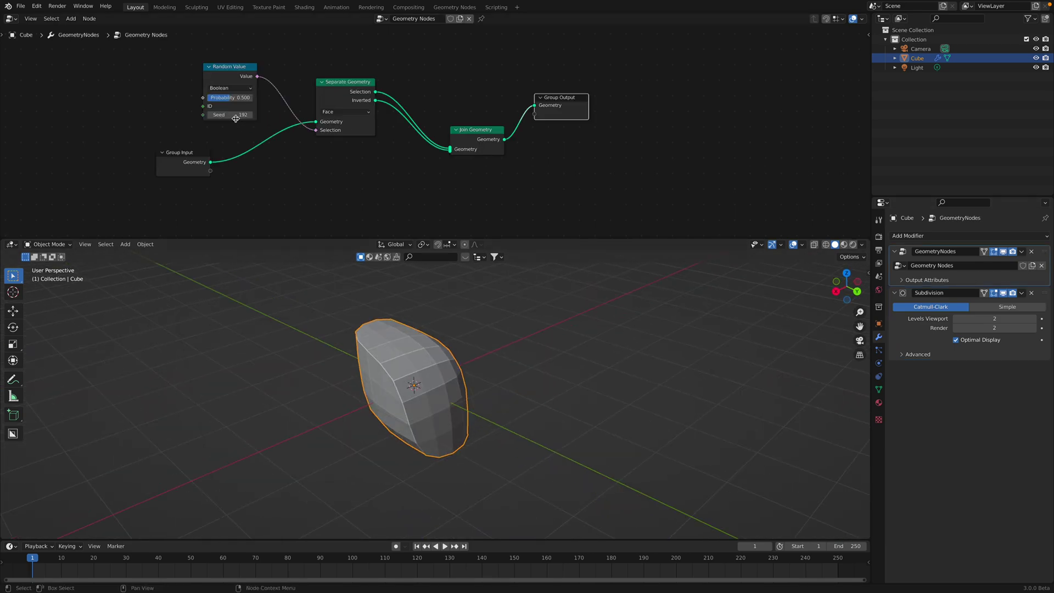
{"action": "left_click_drag", "start_coordinate": [236, 118], "coordinate": [271, 118]}
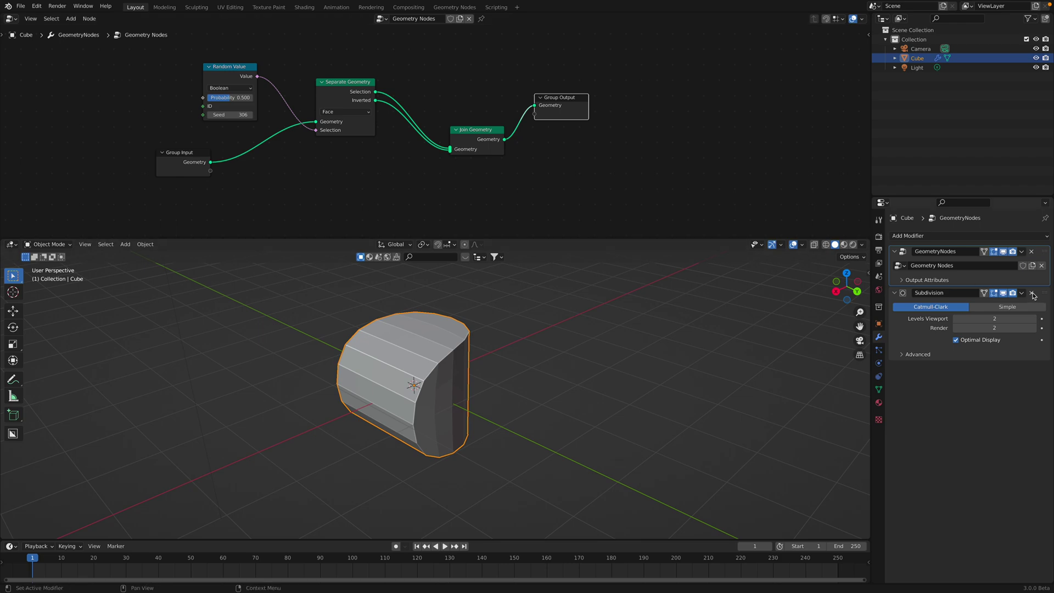
Remove the Subdivision modifier from the cube and save the file.
{"action": "left_click", "coordinate": [1033, 295]}
{"action": "middle_click_drag", "start_coordinate": [589, 349], "coordinate": [600, 347]}
{"action": "key", "text": "ctrl+s"}
Arrange Separate Geometry, Join Geometry and Group Output in a row, with Random Value above the link from Group Input.
{"action": "left_click_drag", "start_coordinate": [560, 100], "coordinate": [642, 110]}
{"action": "left_click_drag", "start_coordinate": [456, 129], "coordinate": [421, 69]}
{"action": "left_click_drag", "start_coordinate": [346, 81], "coordinate": [368, 126]}
{"action": "left_click_drag", "start_coordinate": [229, 66], "coordinate": [270, 88]}
{"action": "left_click_drag", "start_coordinate": [187, 166], "coordinate": [181, 192]}
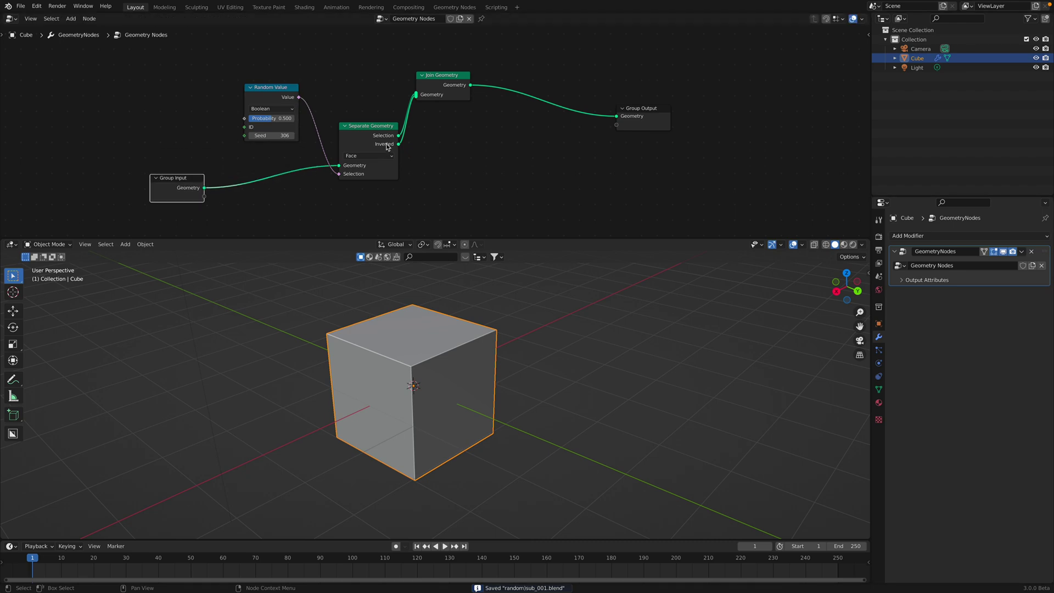
{"action": "left_click_drag", "start_coordinate": [387, 147], "coordinate": [390, 156]}
{"action": "left_click_drag", "start_coordinate": [447, 86], "coordinate": [471, 137]}
{"action": "left_click_drag", "start_coordinate": [651, 115], "coordinate": [663, 135]}
{"action": "left_click", "coordinate": [451, 136]}
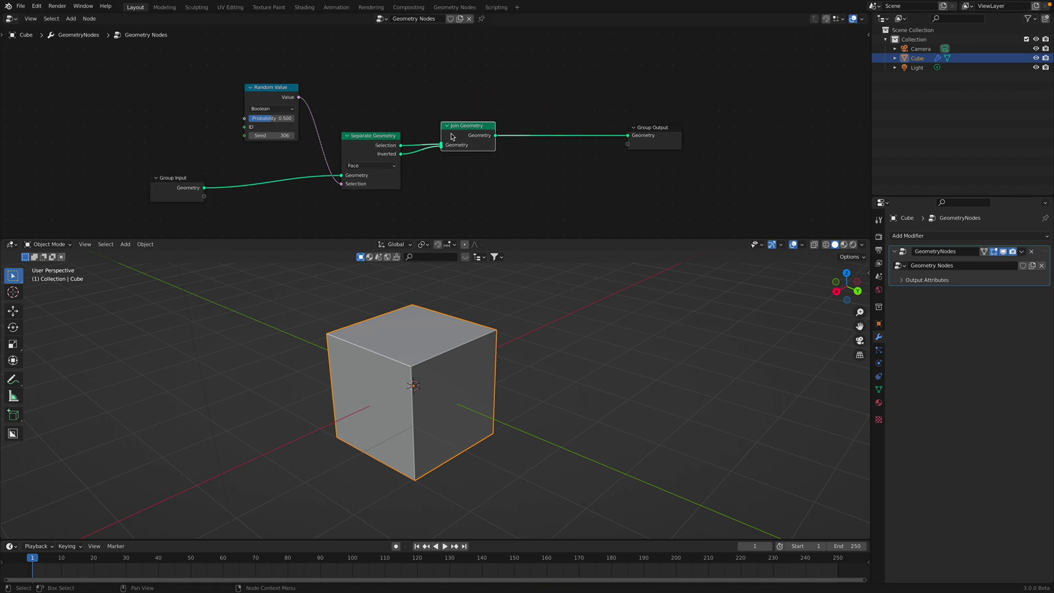
{"action": "left_click_drag", "start_coordinate": [452, 136], "coordinate": [437, 151]}
{"action": "left_click_drag", "start_coordinate": [370, 141], "coordinate": [370, 138]}
Group the Random Value, Separate Geometry and Join Geometry nodes into one node group.
{"action": "left_click", "coordinate": [274, 97]}
{"action": "left_click", "coordinate": [375, 147], "text": "shift"}
{"action": "left_click", "coordinate": [452, 146], "text": "shift"}
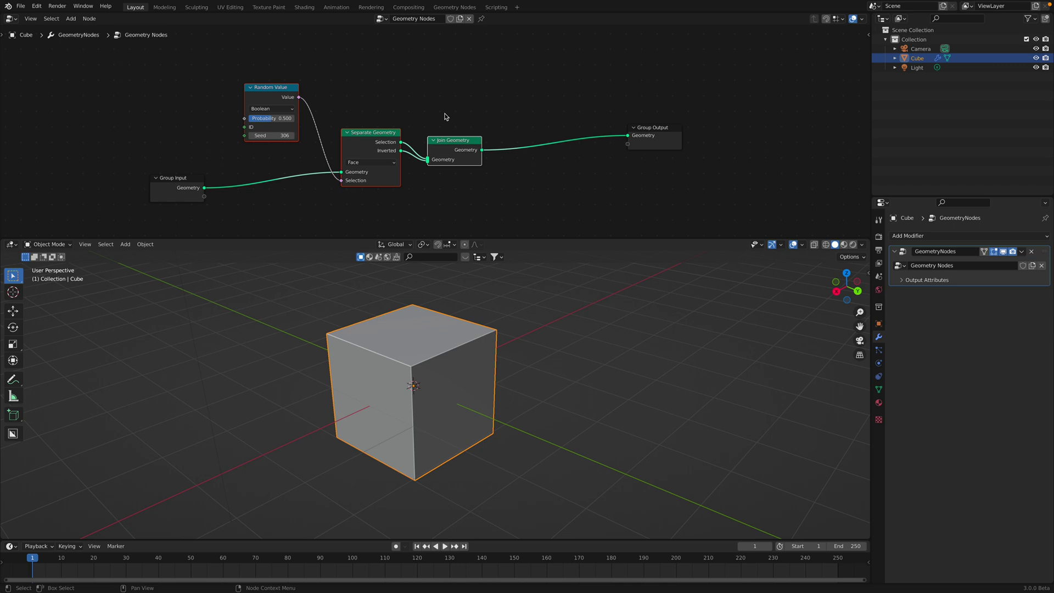
{"action": "right_click", "coordinate": [391, 132]}
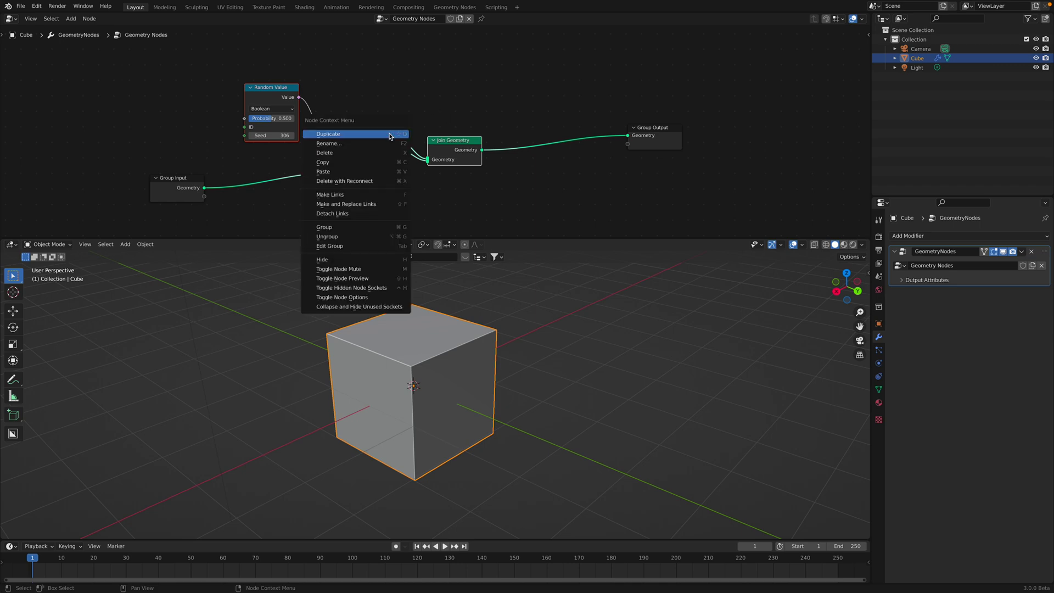
{"action": "left_click", "coordinate": [385, 229]}
Tidy the Group Input, Join Geometry and Group Output positions inside the new node group and return to the parent tree.
{"action": "left_click_drag", "start_coordinate": [313, 133], "coordinate": [320, 169]}
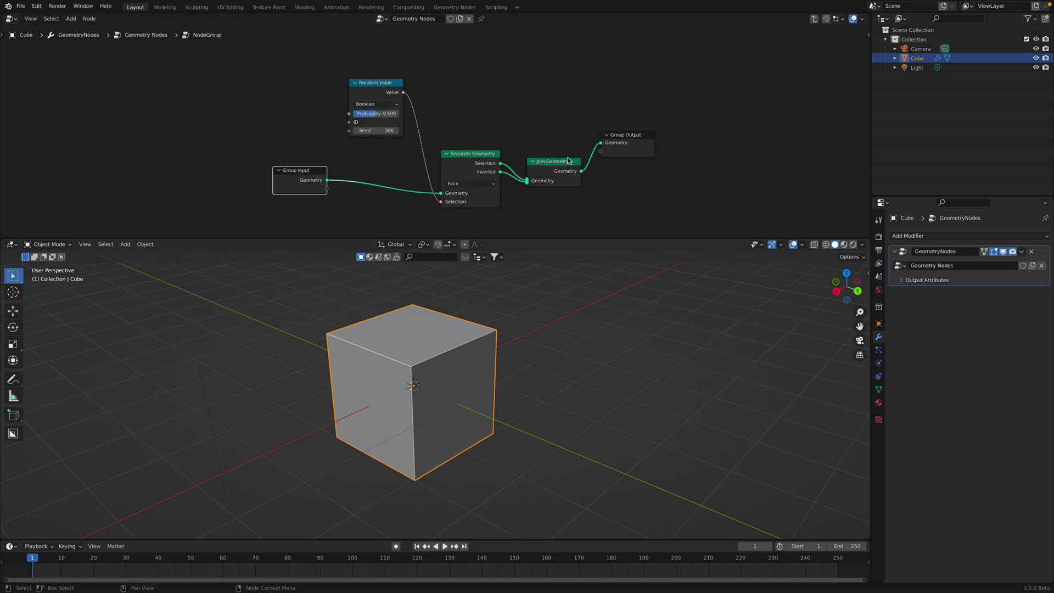
{"action": "left_click_drag", "start_coordinate": [636, 137], "coordinate": [641, 177]}
{"action": "mouse_move", "coordinate": [535, 167]}
{"action": "left_mouse_down"}
{"action": "mouse_move", "coordinate": [476, 147]}
{"action": "mouse_move", "coordinate": [546, 156]}
{"action": "left_mouse_up"}
{"action": "middle_click_drag", "start_coordinate": [435, 75], "coordinate": [432, 72]}
{"action": "key", "text": "Tab"}
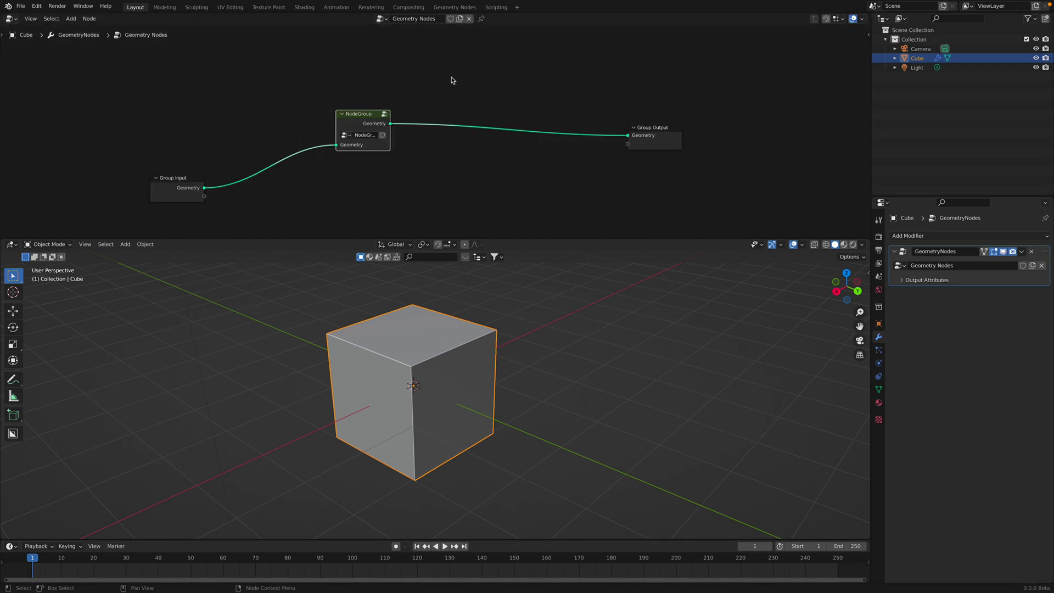
{"action": "key", "text": "Tab"}
{"action": "key", "text": "Tab"}
Arrange Group Input and Group Output on either side of the NodeGroup node, leaving free space before Group Output.
{"action": "left_click_drag", "start_coordinate": [191, 177], "coordinate": [280, 137]}
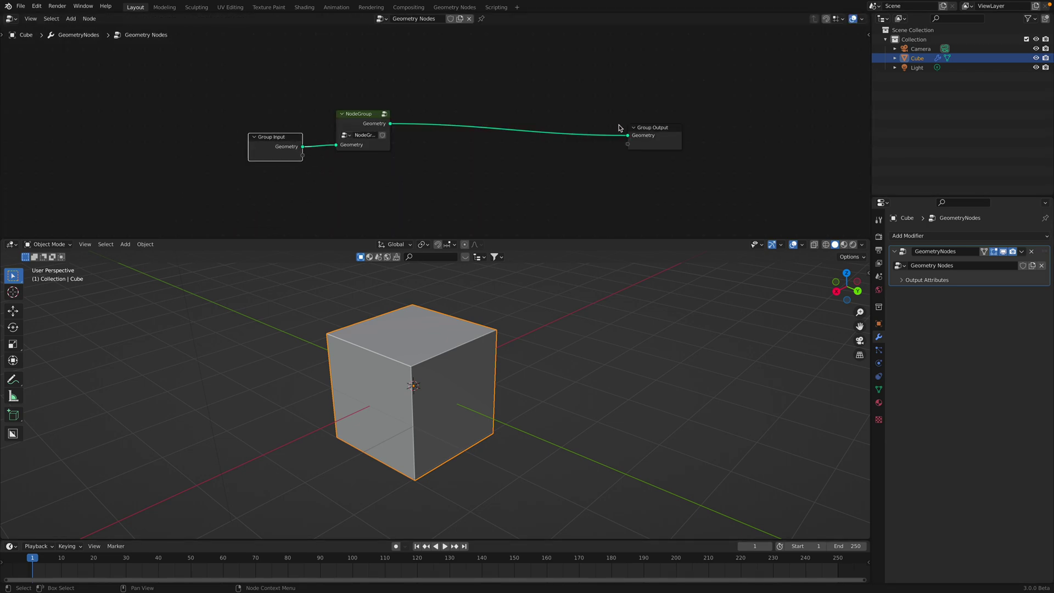
{"action": "left_click_drag", "start_coordinate": [644, 129], "coordinate": [492, 150]}
{"action": "left_click_drag", "start_coordinate": [372, 118], "coordinate": [398, 126]}
{"action": "left_click_drag", "start_coordinate": [278, 146], "coordinate": [302, 159]}
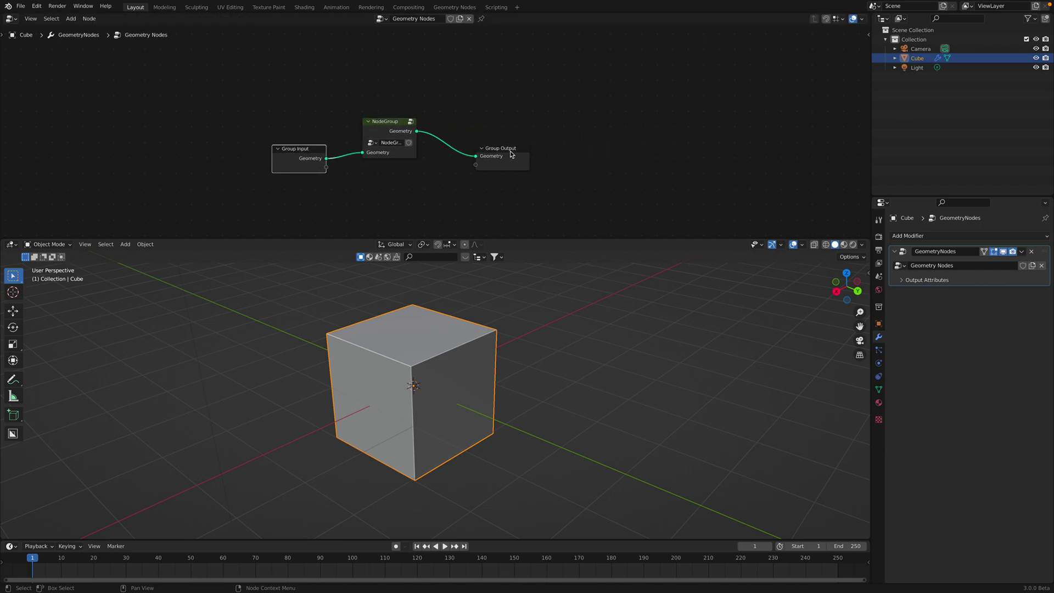
{"action": "left_click_drag", "start_coordinate": [498, 151], "coordinate": [564, 137]}
{"action": "left_click", "coordinate": [406, 122]}
{"action": "key", "text": "shift+d"}
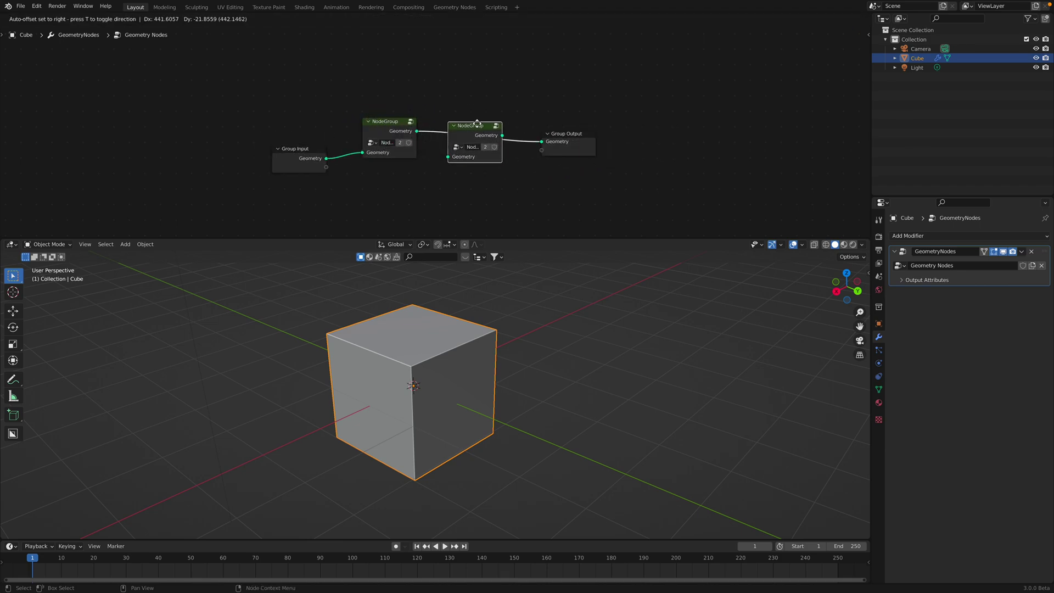
{"action": "left_click", "coordinate": [514, 66]}
{"action": "key", "text": "x"}
Inside the node group, expose the Random Value node's Seed through Group Input and return to the parent tree.
{"action": "left_click_drag", "start_coordinate": [391, 125], "coordinate": [412, 120]}
{"action": "key", "text": "Tab"}
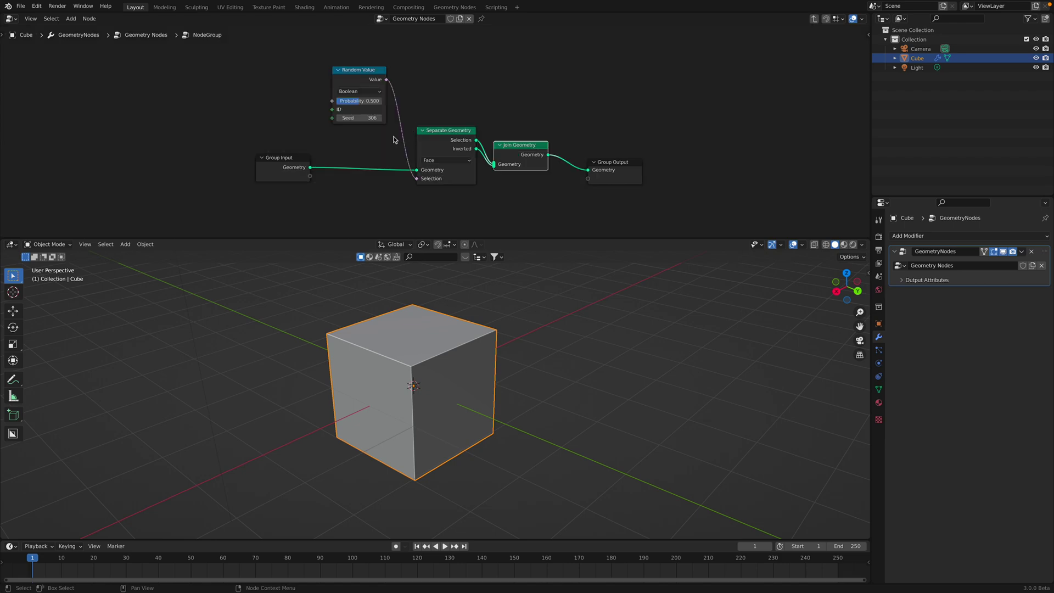
{"action": "middle_click_drag", "start_coordinate": [394, 136], "coordinate": [401, 131]}
{"action": "left_click_drag", "start_coordinate": [292, 151], "coordinate": [262, 157]}
{"action": "left_click", "coordinate": [339, 113]}
{"action": "left_click_drag", "start_coordinate": [339, 114], "coordinate": [336, 125]}
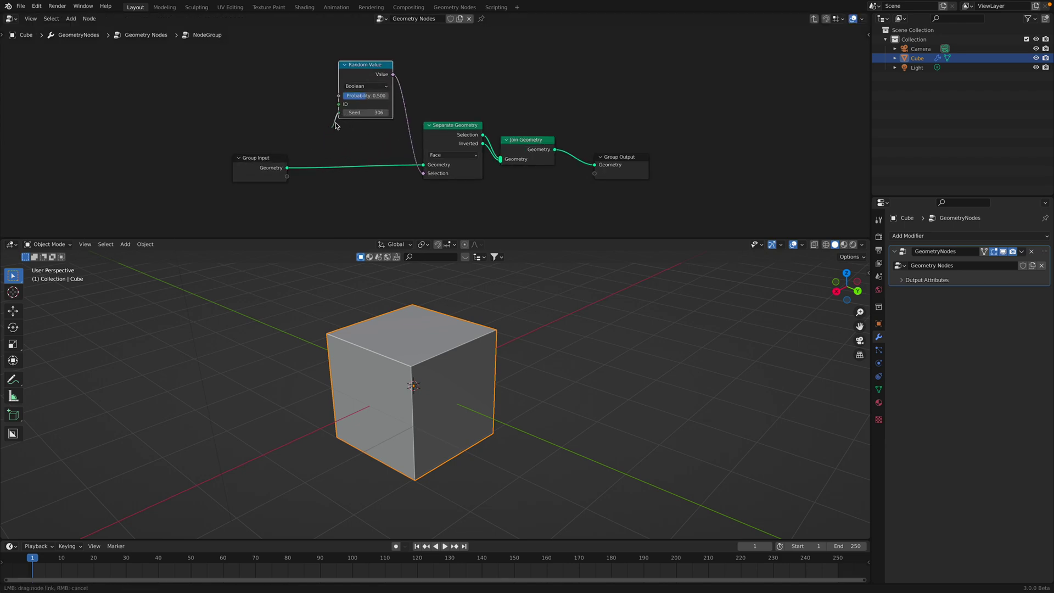
{"action": "left_click_drag", "start_coordinate": [291, 178], "coordinate": [288, 175]}
{"action": "left_click", "coordinate": [277, 169]}
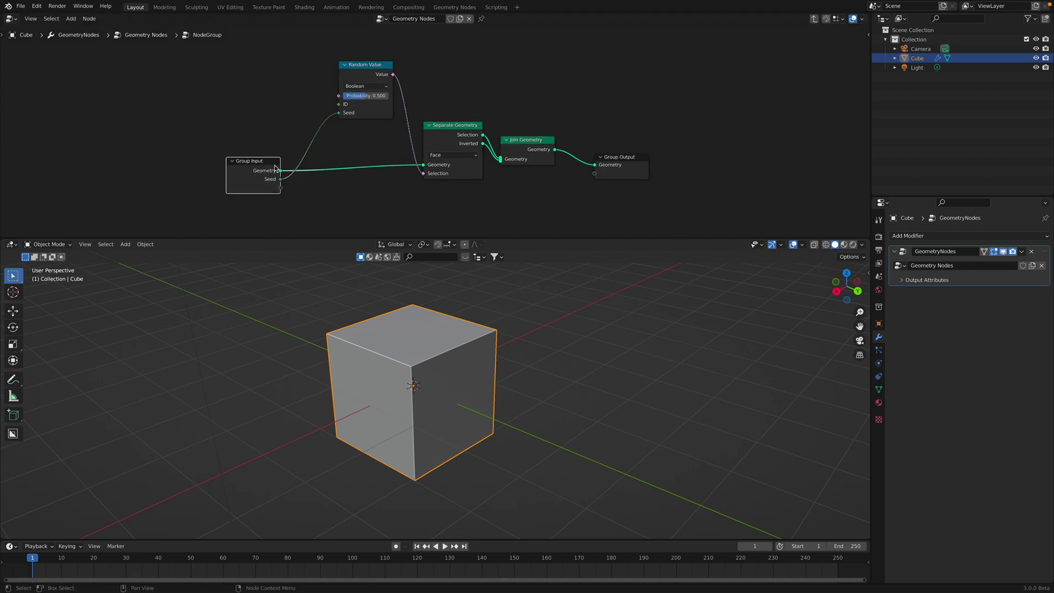
{"action": "key", "text": "Tab"}
Spread Group Input and Group Output far apart and place NodeGroup just after Group Input, leaving room for more nodes.
{"action": "left_click_drag", "start_coordinate": [403, 116], "coordinate": [399, 110]}
{"action": "left_click_drag", "start_coordinate": [558, 135], "coordinate": [628, 130]}
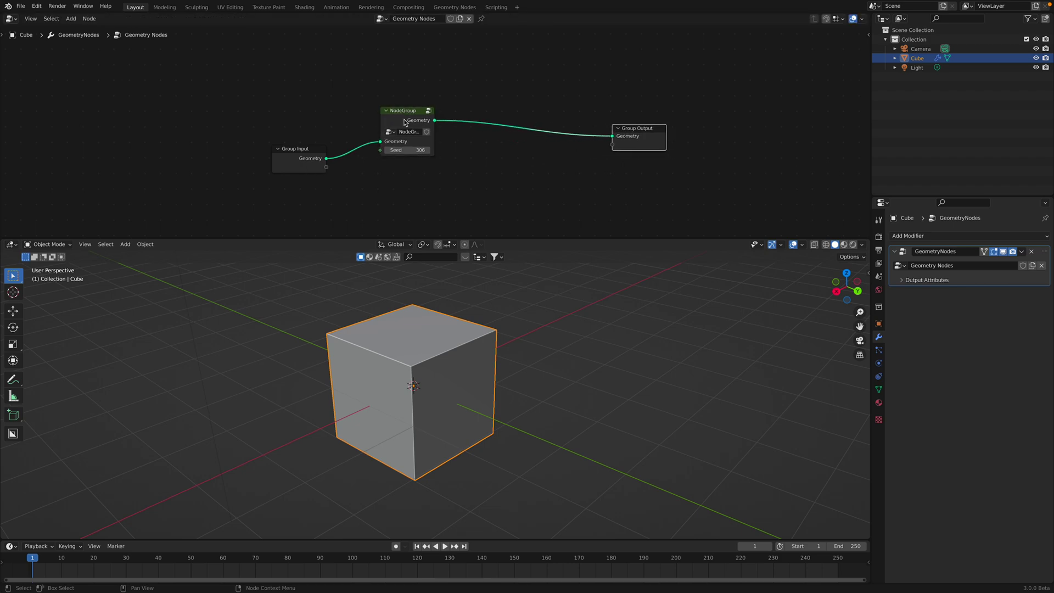
{"action": "left_click_drag", "start_coordinate": [305, 160], "coordinate": [191, 148]}
{"action": "left_click_drag", "start_coordinate": [407, 116], "coordinate": [289, 90]}
Duplicate the NodeGroup node four times, placing the copies in a row towards Group Output.
{"action": "key", "text": "shift+d"}
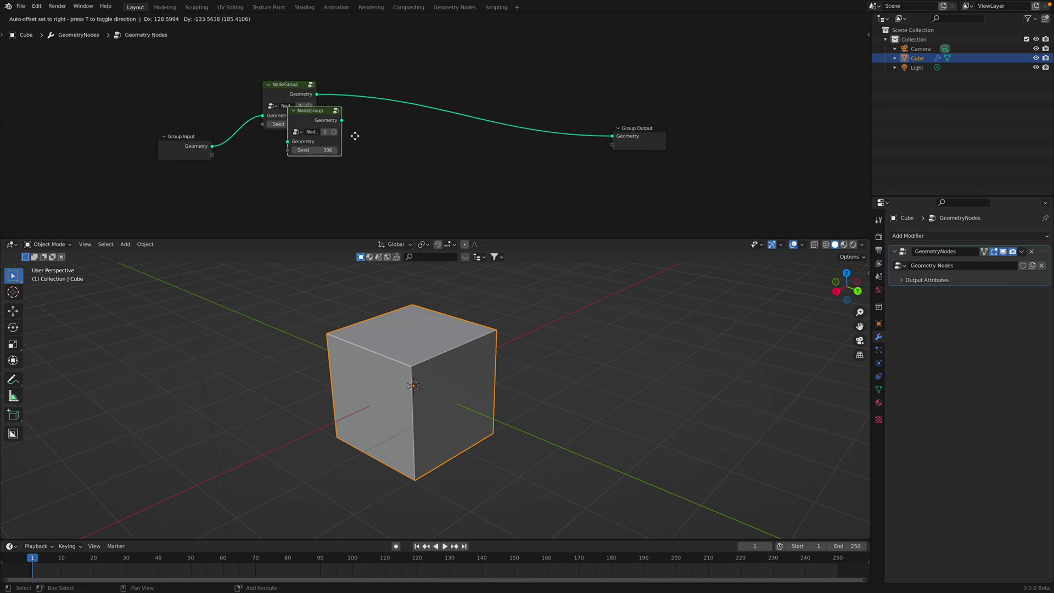
{"action": "left_click", "coordinate": [383, 149]}
{"action": "key", "text": "shift+d"}
{"action": "left_click", "coordinate": [457, 158]}
{"action": "key", "text": "shift+d"}
{"action": "left_click", "coordinate": [529, 162]}
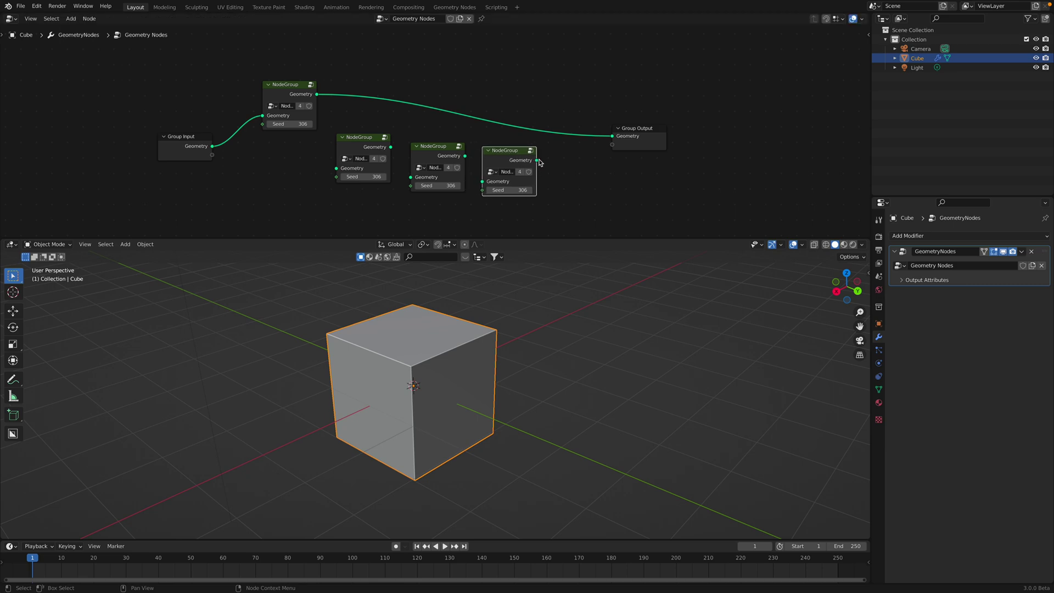
{"action": "key", "text": "shift+d"}
{"action": "left_click", "coordinate": [598, 171]}
Chain the five NodeGroup nodes through their Geometry sockets into Group Output and align the first one with the row.
{"action": "left_click_drag", "start_coordinate": [649, 137], "coordinate": [702, 123]}
{"action": "left_click_drag", "start_coordinate": [311, 94], "coordinate": [399, 171]}
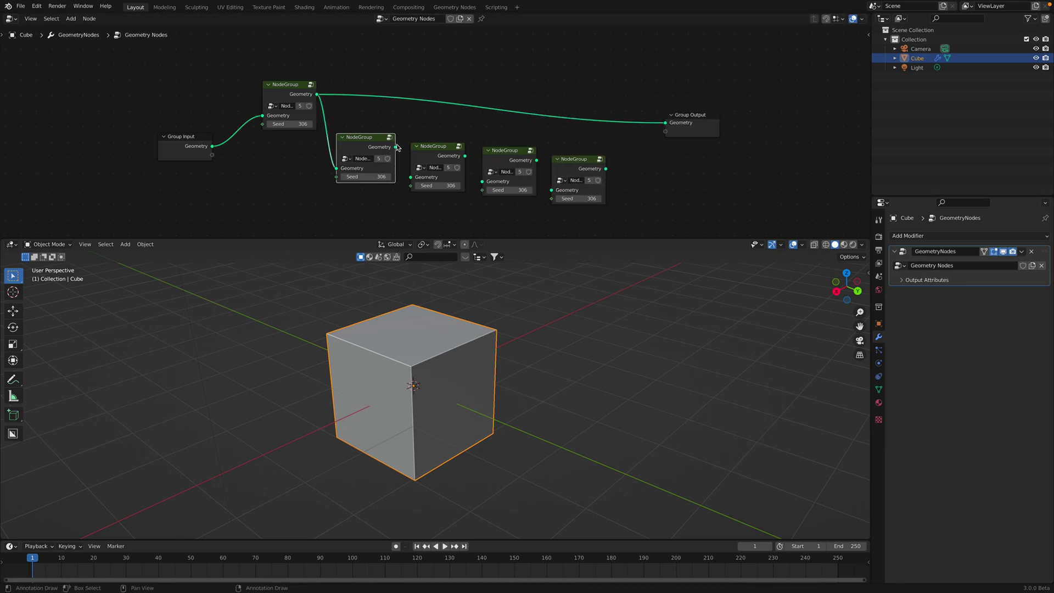
{"action": "left_click_drag", "start_coordinate": [460, 157], "coordinate": [490, 179]}
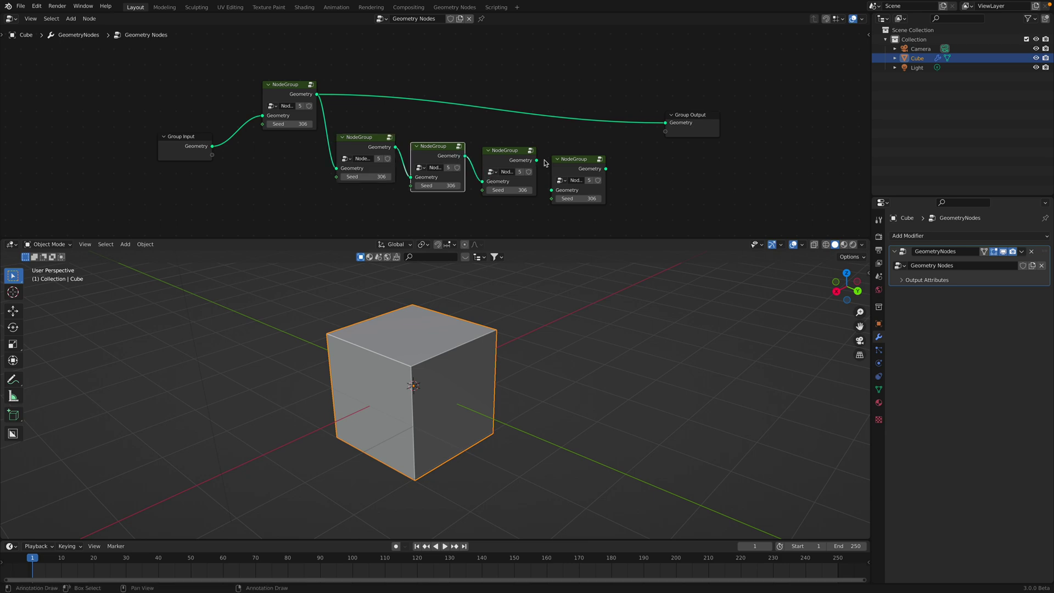
{"action": "left_click_drag", "start_coordinate": [554, 191], "coordinate": [555, 190]}
{"action": "left_click_drag", "start_coordinate": [597, 169], "coordinate": [668, 145]}
{"action": "left_click_drag", "start_coordinate": [284, 93], "coordinate": [288, 140]}
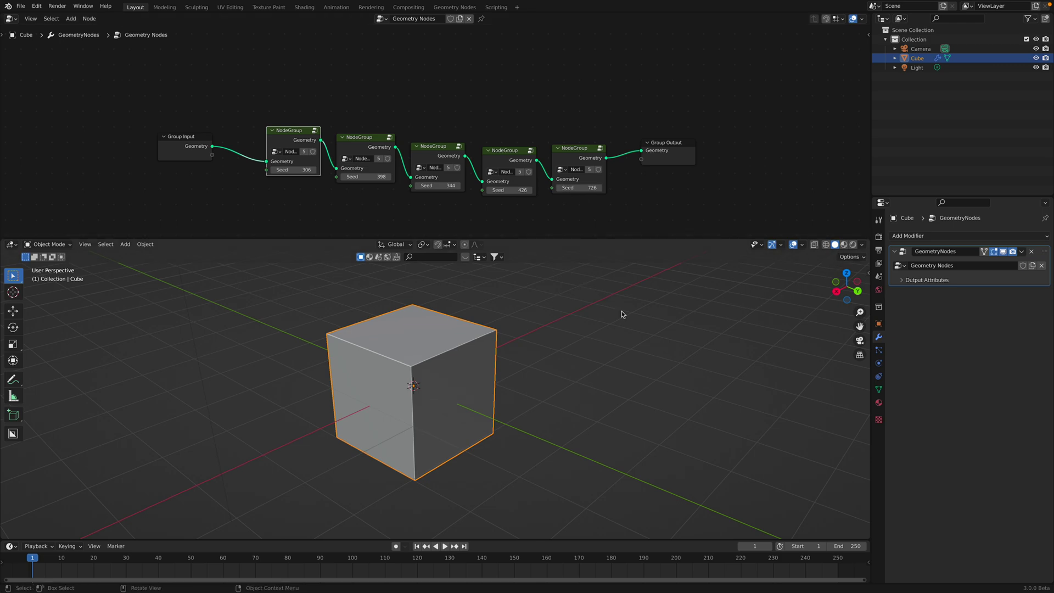
Try a Seed of 806 on the last NodeGroup while comparing the cube in wireframe and solid shading.
{"action": "key", "text": "z"}
{"action": "left_click", "coordinate": [542, 318]}
{"action": "mouse_move", "coordinate": [522, 369]}
{"action": "middle_mouse_down", "text": "shift"}
{"action": "mouse_move", "coordinate": [550, 362]}
{"action": "mouse_move", "coordinate": [544, 354]}
{"action": "middle_mouse_up", "text": "shift"}
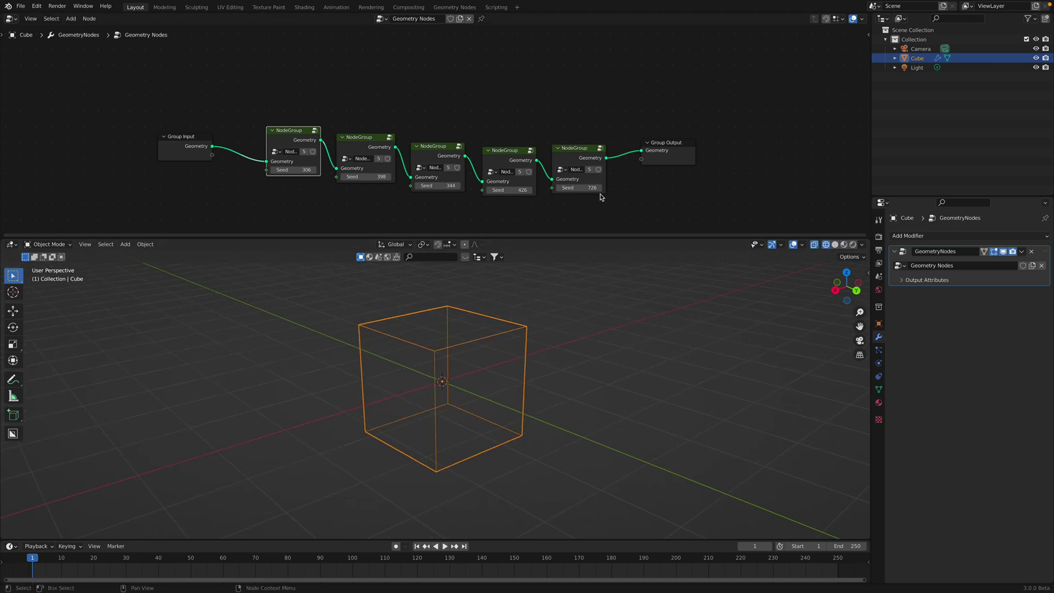
{"action": "left_click_drag", "start_coordinate": [584, 187], "coordinate": [608, 187]}
{"action": "mouse_move", "coordinate": [580, 336]}
{"action": "middle_mouse_down"}
{"action": "mouse_move", "coordinate": [575, 311]}
{"action": "mouse_move", "coordinate": [536, 328]}
{"action": "middle_mouse_up"}
{"action": "key", "text": "z"}
{"action": "left_click", "coordinate": [543, 315]}
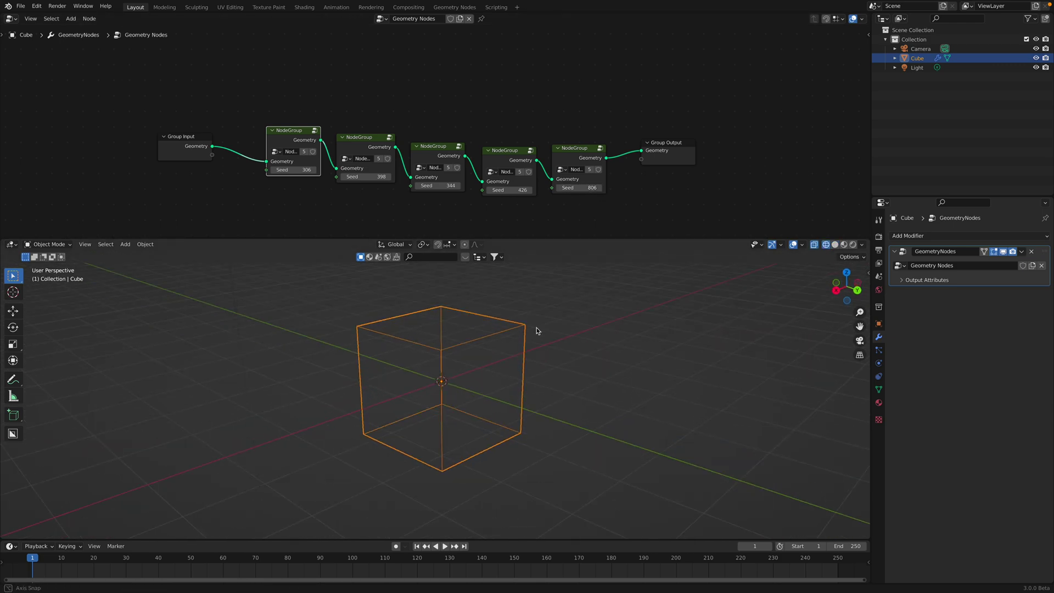
{"action": "key", "text": "z"}
{"action": "left_click", "coordinate": [543, 330]}
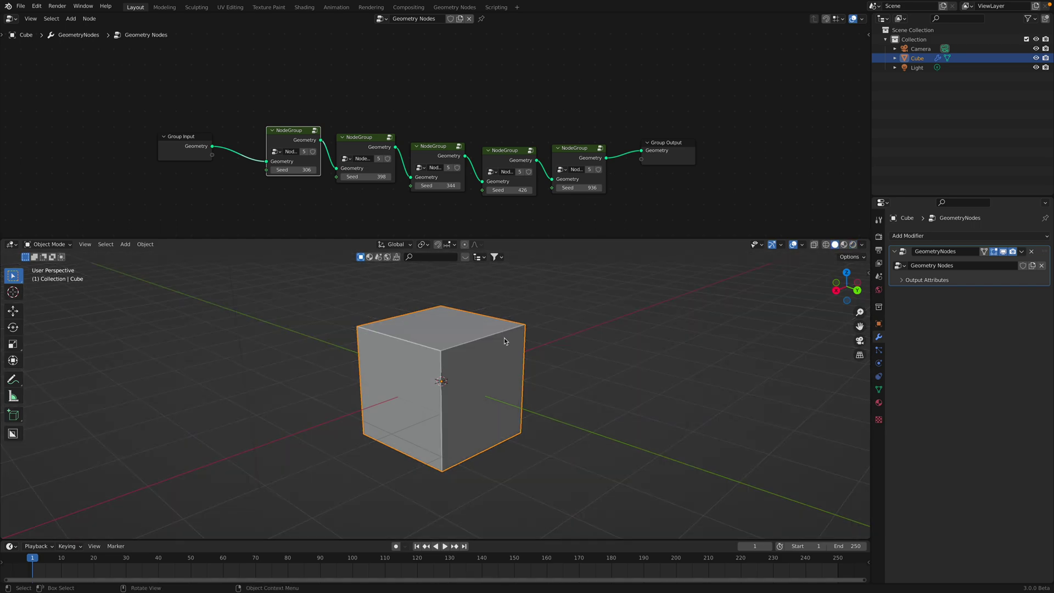
Switch the viewport to wireframe shading and view the cube from a slightly different angle.
{"action": "key", "text": "z"}
{"action": "left_click", "coordinate": [436, 355]}
{"action": "middle_click_drag", "start_coordinate": [444, 355], "coordinate": [460, 356]}
Rearrange Random Value, Join Geometry and Group Output inside the node group and save the file.
{"action": "key", "text": "Tab"}
{"action": "left_click_drag", "start_coordinate": [367, 75], "coordinate": [350, 98]}
{"action": "mouse_move", "coordinate": [525, 141]}
{"action": "left_mouse_down"}
{"action": "mouse_move", "coordinate": [470, 154]}
{"action": "mouse_move", "coordinate": [448, 133]}
{"action": "mouse_move", "coordinate": [528, 142]}
{"action": "mouse_move", "coordinate": [538, 129]}
{"action": "left_mouse_up"}
{"action": "key", "text": "ctrl+s"}
{"action": "left_click_drag", "start_coordinate": [624, 154], "coordinate": [634, 140]}
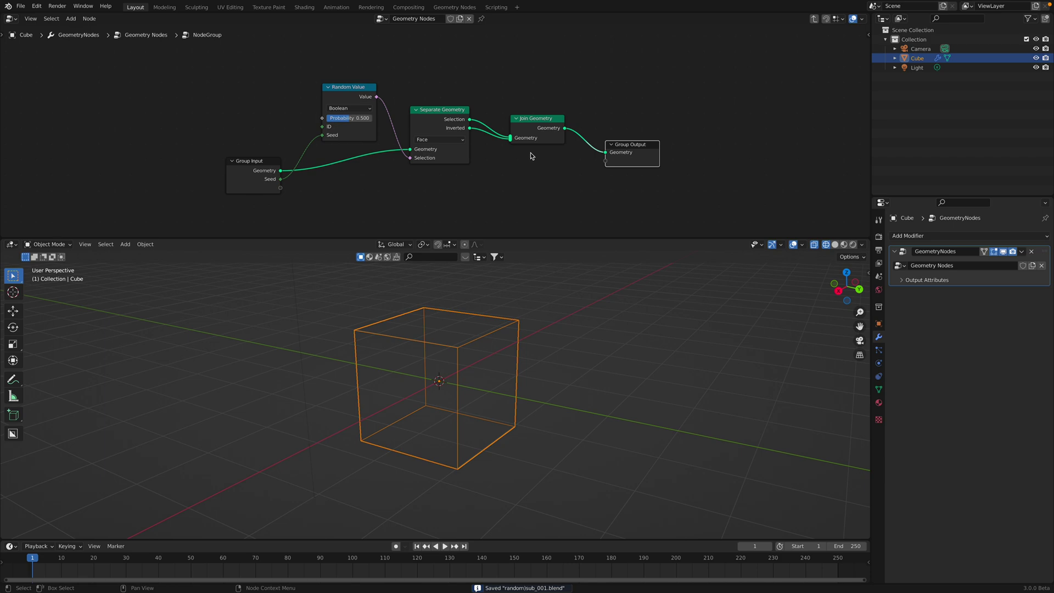
{"action": "key", "text": "Tab"}
Move the first NodeGroup closer to Group Input, and inside the group make room between Separate Geometry and Join Geometry.
{"action": "left_click_drag", "start_coordinate": [302, 133], "coordinate": [280, 146]}
{"action": "scroll", "coordinate": [300, 160], "scroll_direction": "up", "scroll_amount": 1}
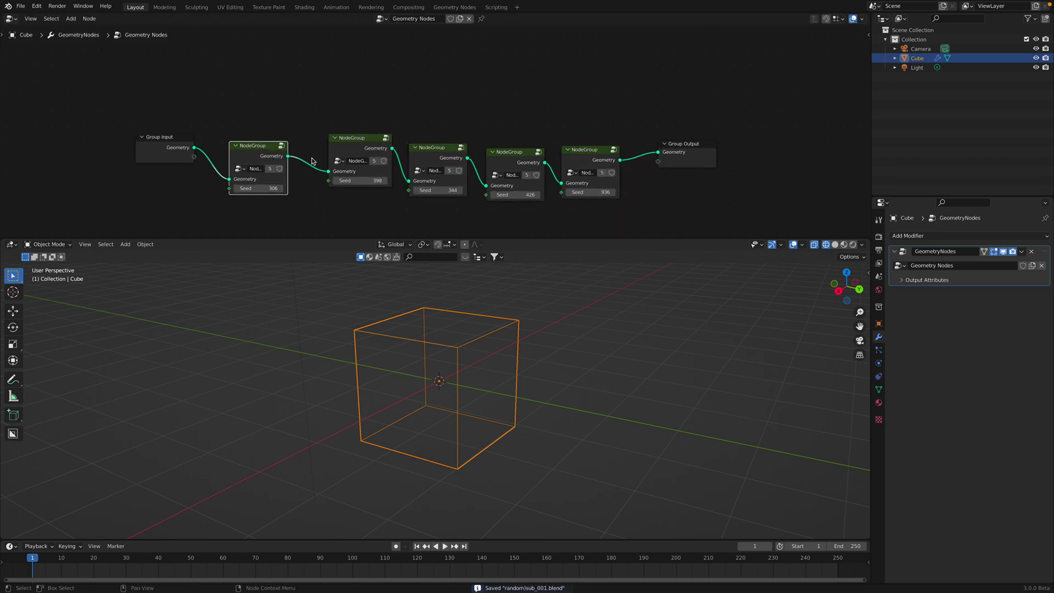
{"action": "middle_click_drag", "start_coordinate": [312, 161], "coordinate": [281, 139]}
{"action": "key", "text": "Tab"}
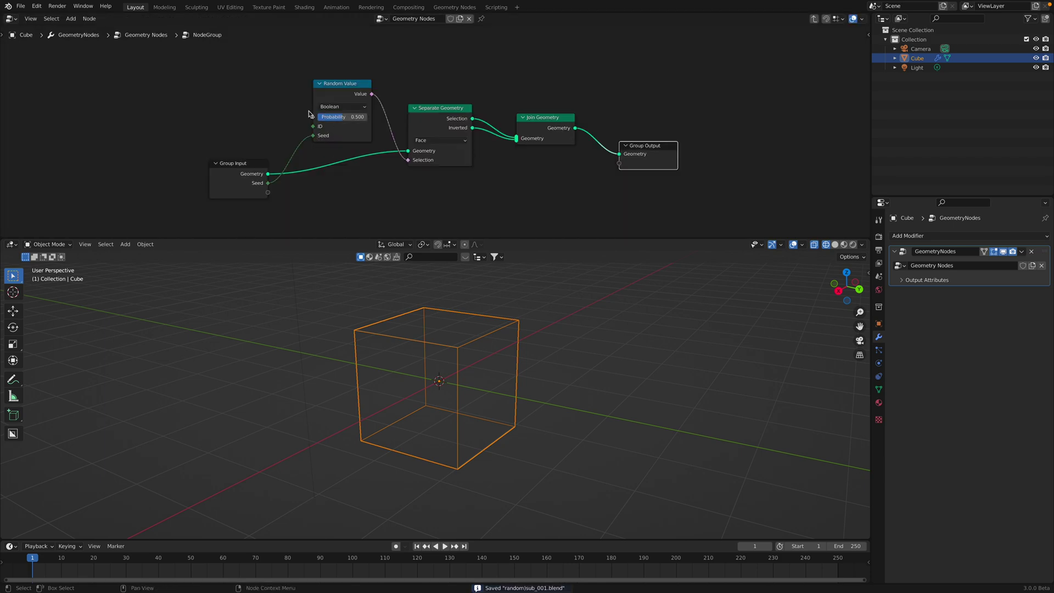
{"action": "left_click_drag", "start_coordinate": [260, 170], "coordinate": [234, 157]}
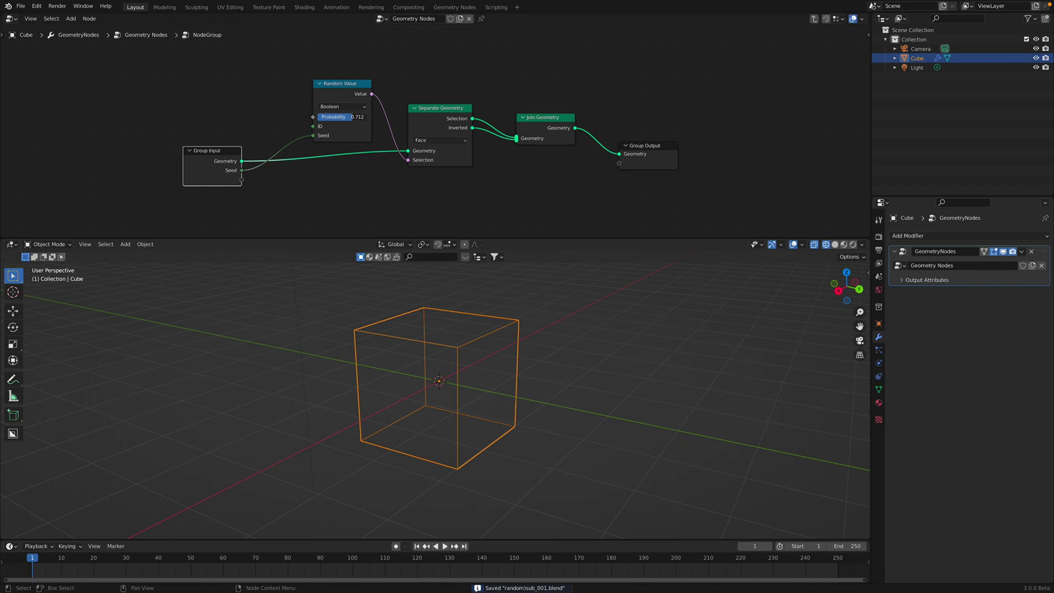
{"action": "left_click_drag", "start_coordinate": [433, 134], "coordinate": [446, 135]}
{"action": "left_click_drag", "start_coordinate": [535, 122], "coordinate": [542, 132]}
{"action": "left_click_drag", "start_coordinate": [665, 148], "coordinate": [730, 152]}
{"action": "left_click_drag", "start_coordinate": [559, 131], "coordinate": [615, 139]}
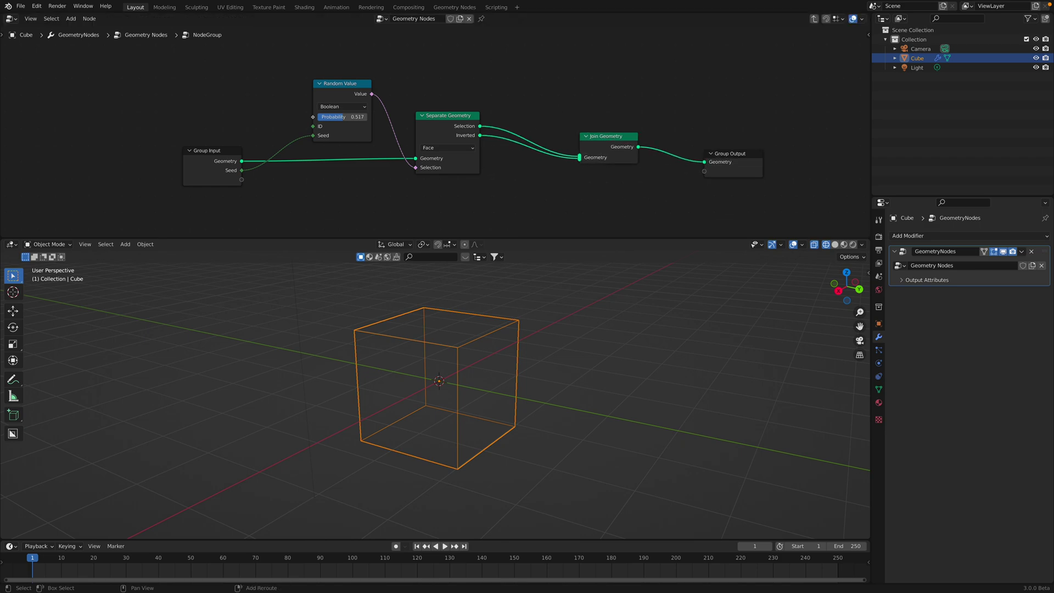
Insert a Subdivide Mesh node on the link from Separate Geometry's Selection output to Join Geometry and save the file.
{"action": "key", "text": "shift+a"}
{"action": "type", "text": "sub"}
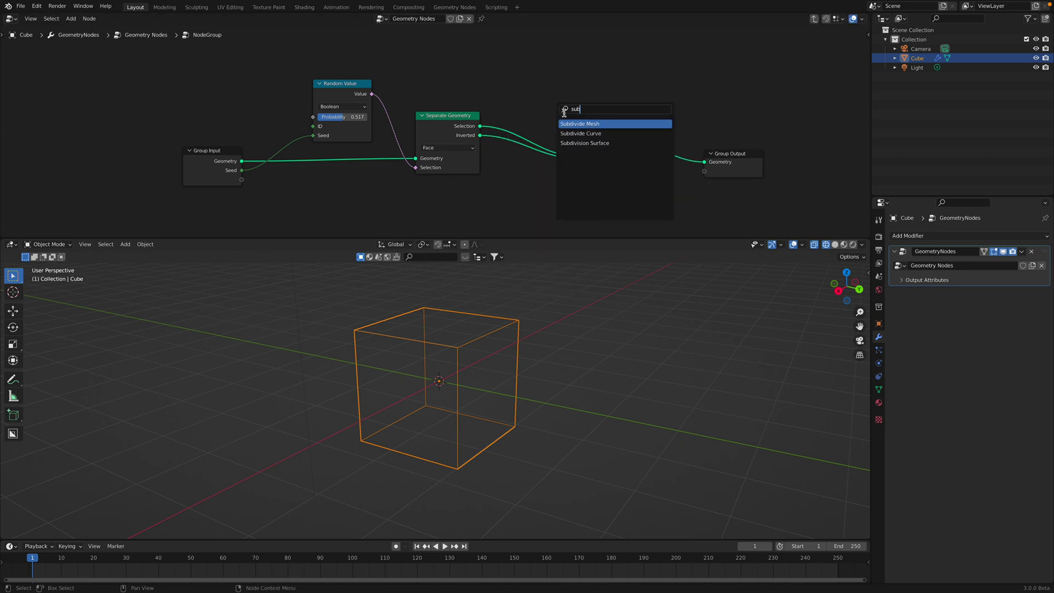
{"action": "left_click", "coordinate": [570, 124]}
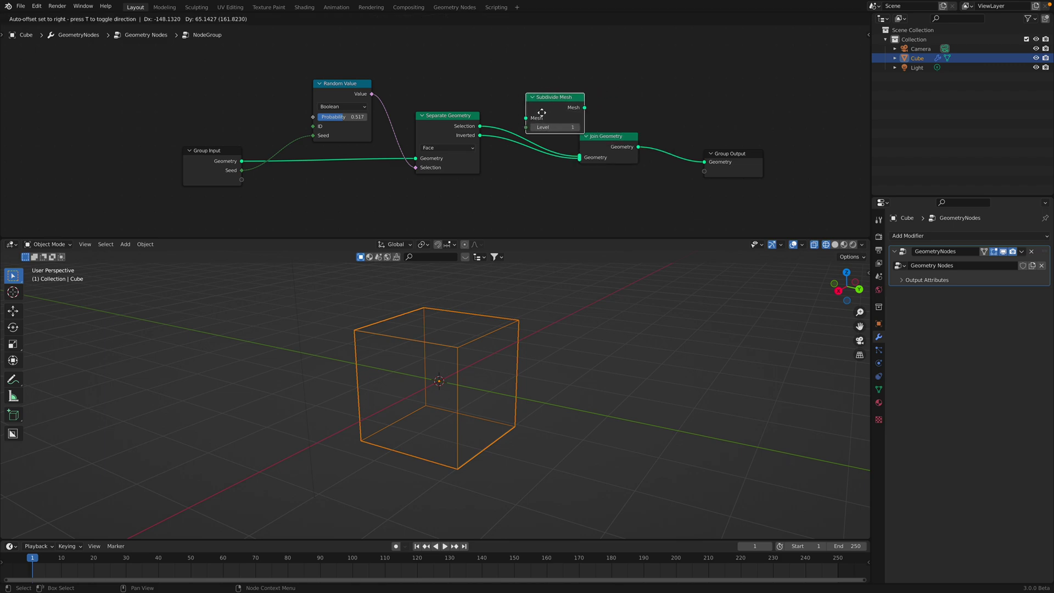
{"action": "left_click", "coordinate": [525, 119]}
{"action": "key", "text": "ctrl+s"}
{"action": "middle_click_drag", "start_coordinate": [494, 348], "coordinate": [531, 339]}
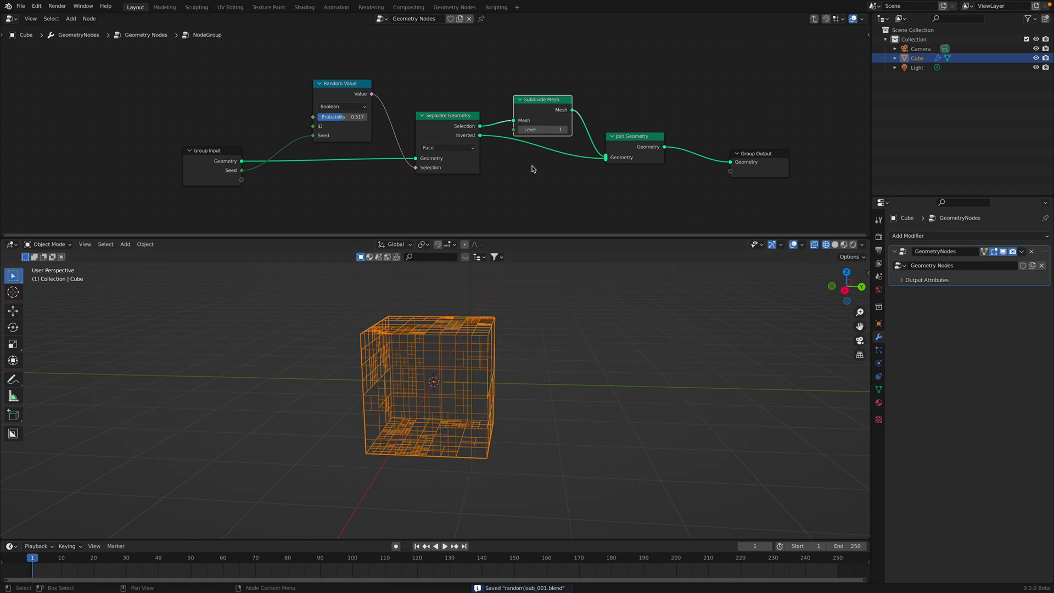
Try Level 2 on the Subdivide Mesh node, restore Level 1, and deselect the cube.
{"action": "left_click", "coordinate": [566, 130]}
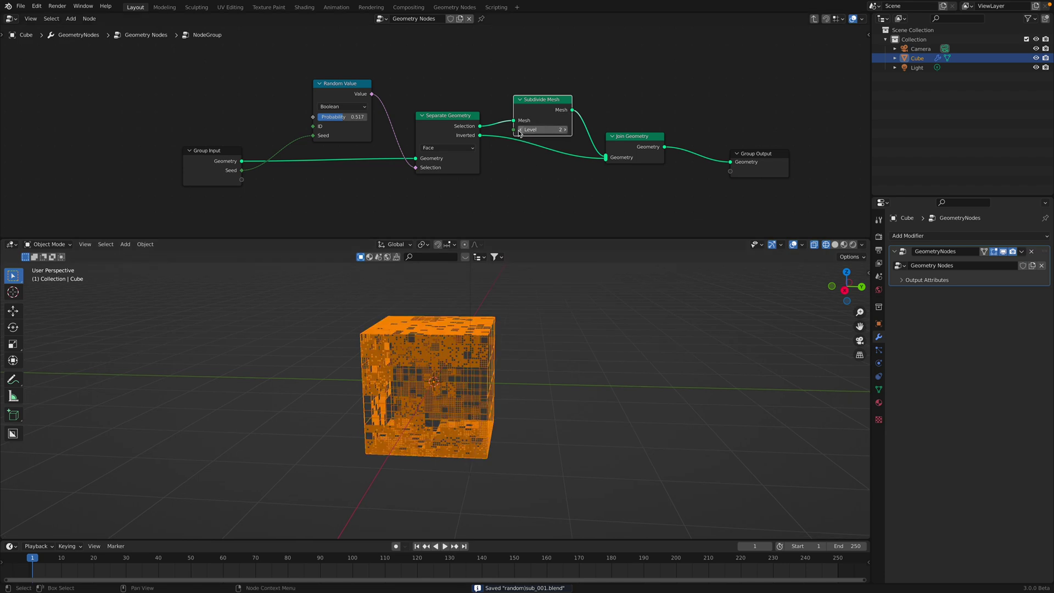
{"action": "left_click", "coordinate": [519, 131]}
{"action": "left_click", "coordinate": [519, 334]}
{"action": "middle_click_drag", "start_coordinate": [519, 335], "coordinate": [502, 330]}
{"action": "scroll", "coordinate": [502, 331], "scroll_direction": "up", "scroll_amount": 3}
{"action": "scroll", "coordinate": [504, 329], "scroll_direction": "down", "scroll_amount": 1}
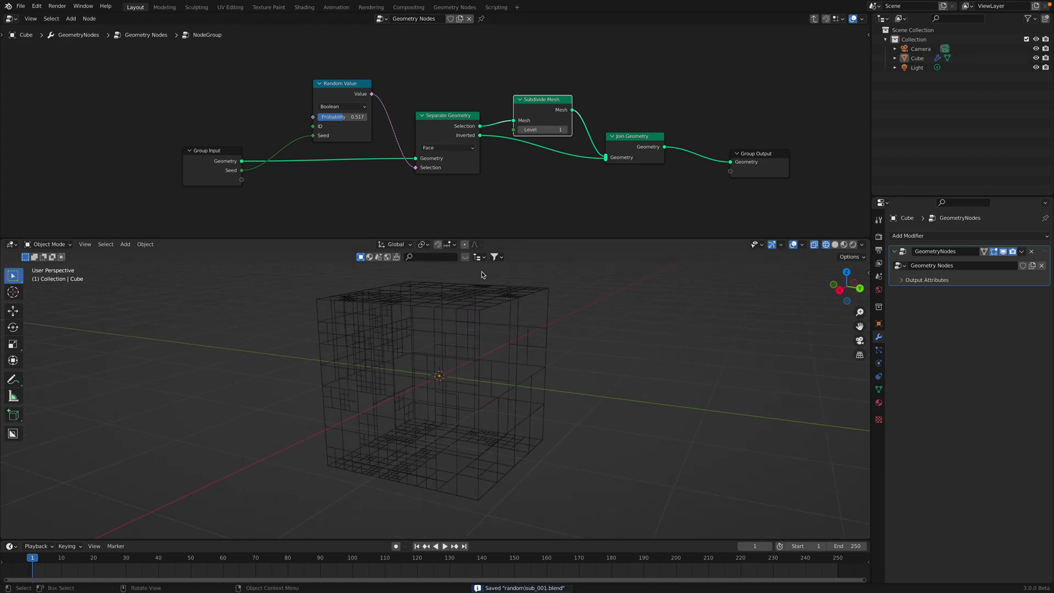
In the parent tree, set the five NodeGroup seeds to 432, 614, 480, 202 and 802 in order.
{"action": "key", "text": "Tab"}
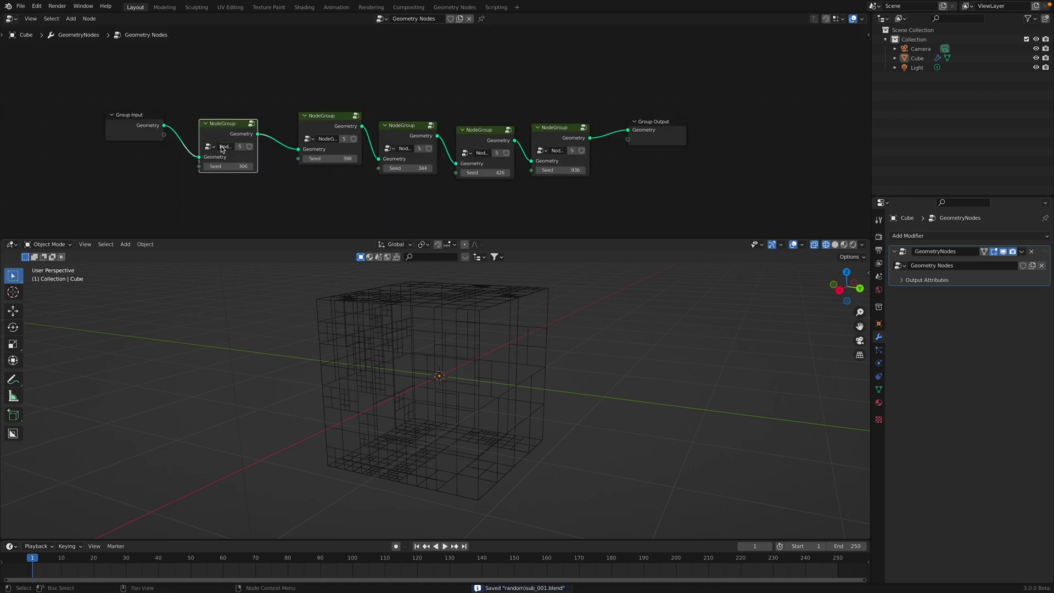
{"action": "left_click_drag", "start_coordinate": [314, 159], "coordinate": [430, 169]}
{"action": "left_click_drag", "start_coordinate": [486, 173], "coordinate": [447, 173]}
{"action": "left_click_drag", "start_coordinate": [563, 170], "coordinate": [539, 170]}
{"action": "scroll", "coordinate": [561, 320], "scroll_direction": "down", "scroll_amount": 1}
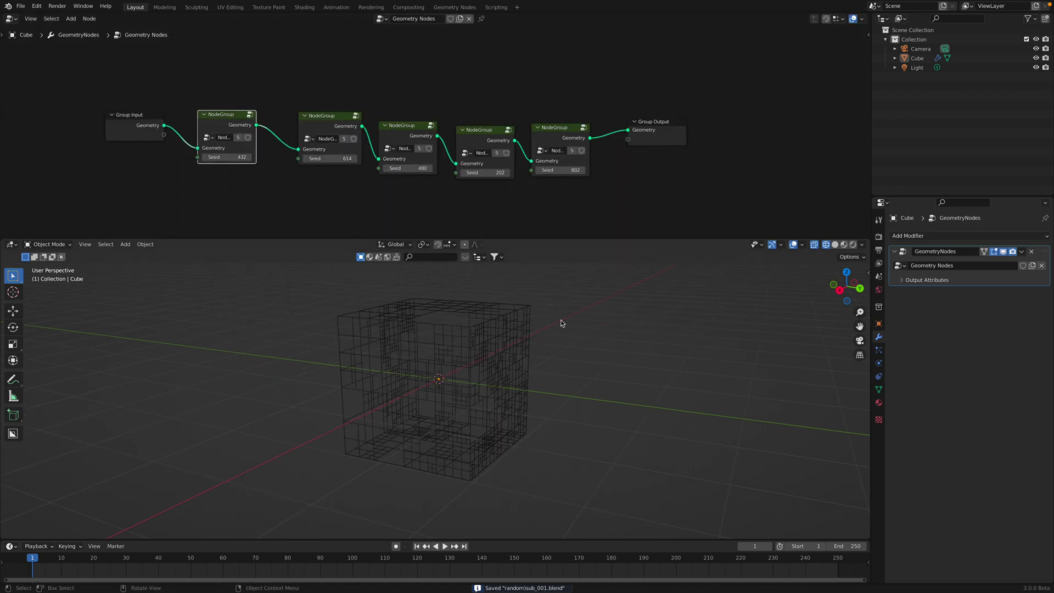
{"action": "middle_click_drag", "start_coordinate": [561, 320], "coordinate": [457, 340]}
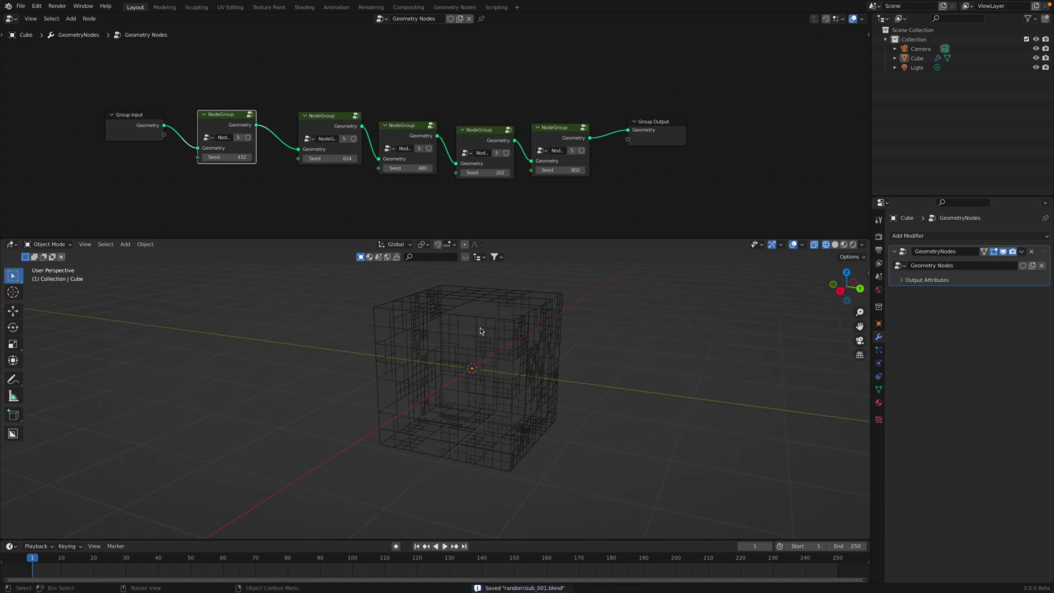
Check the contents of the first NodeGroup, return to the parent tree and save the file.
{"action": "middle_click_drag", "start_coordinate": [320, 169], "coordinate": [356, 167]}
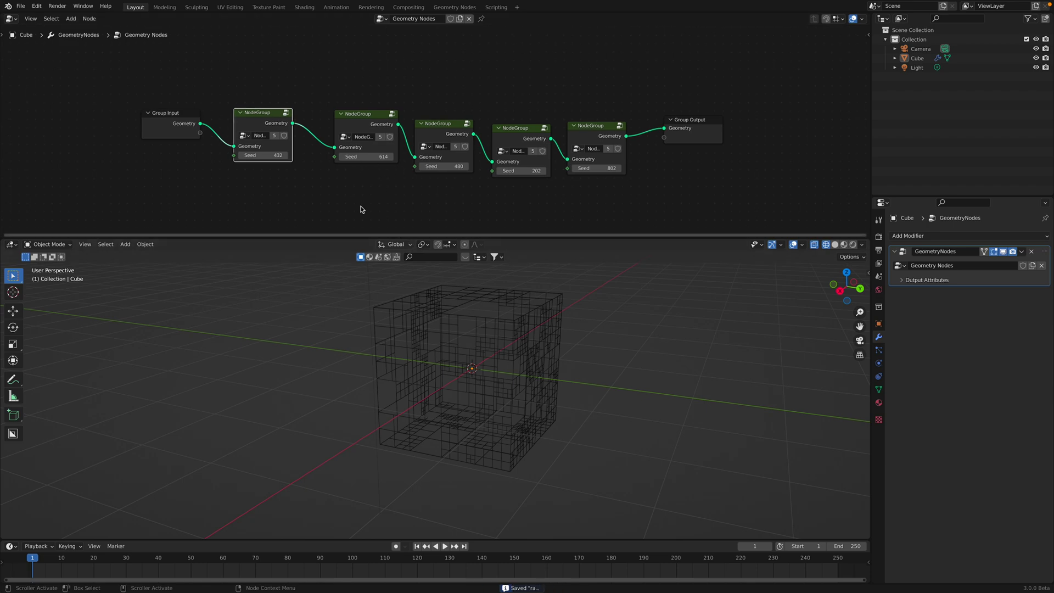
{"action": "left_click", "coordinate": [184, 127]}
{"action": "left_click", "coordinate": [194, 95]}
{"action": "left_click", "coordinate": [268, 114]}
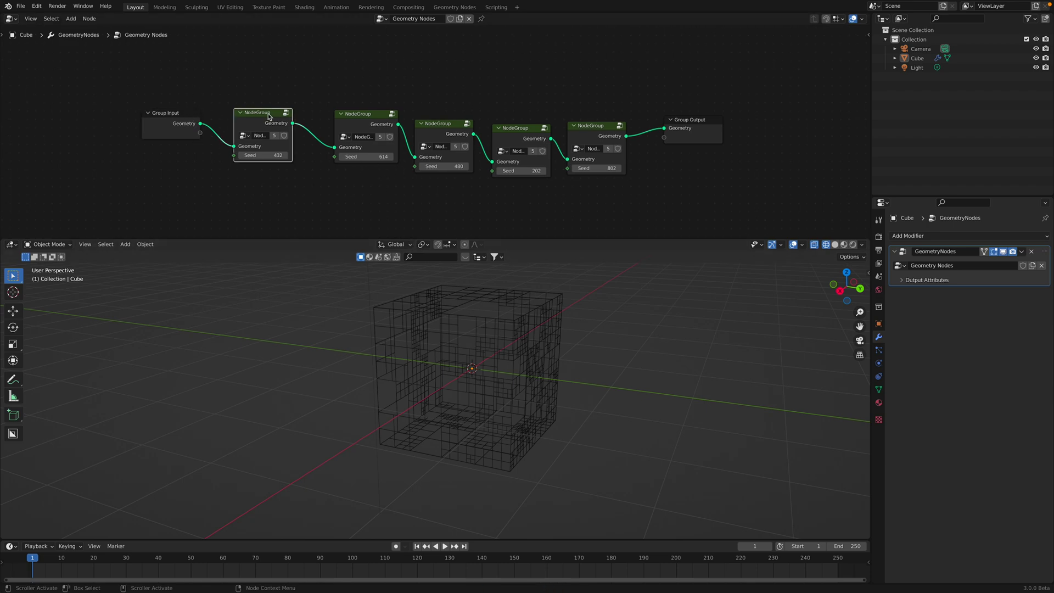
{"action": "key", "text": "Tab"}
{"action": "key", "text": "Tab"}
{"action": "key", "text": "ctrl+s"}
{"action": "scroll", "coordinate": [503, 292], "scroll_direction": "down", "scroll_amount": 2}
{"action": "middle_click_drag", "start_coordinate": [503, 292], "coordinate": [297, 298], "text": "shift"}
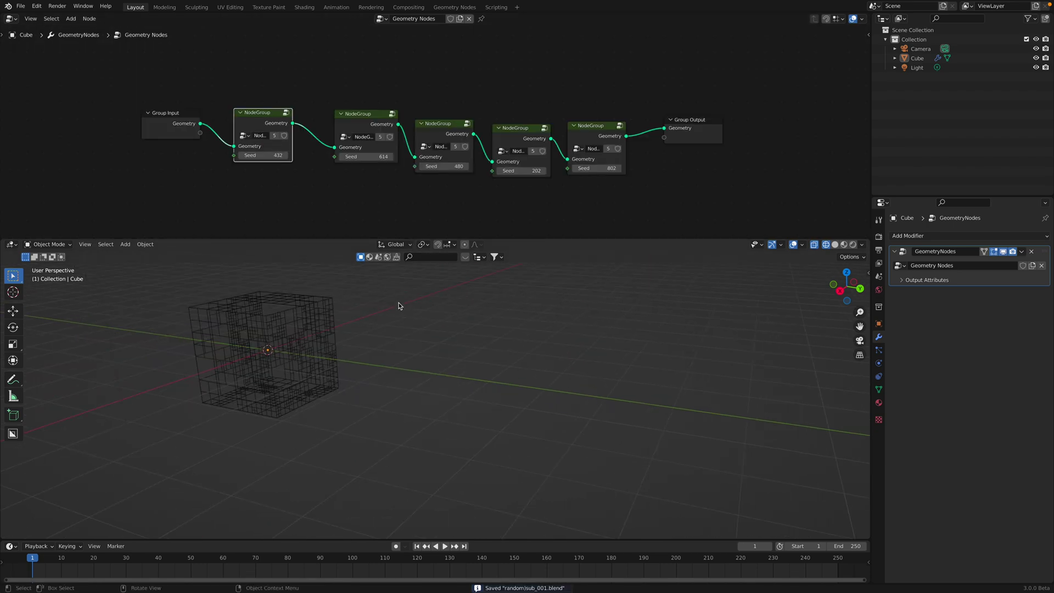
Add a plane mesh and move it beside the subdivided cube.
{"action": "key", "text": "shift+a"}
{"action": "mouse_move", "coordinate": [399, 302]}
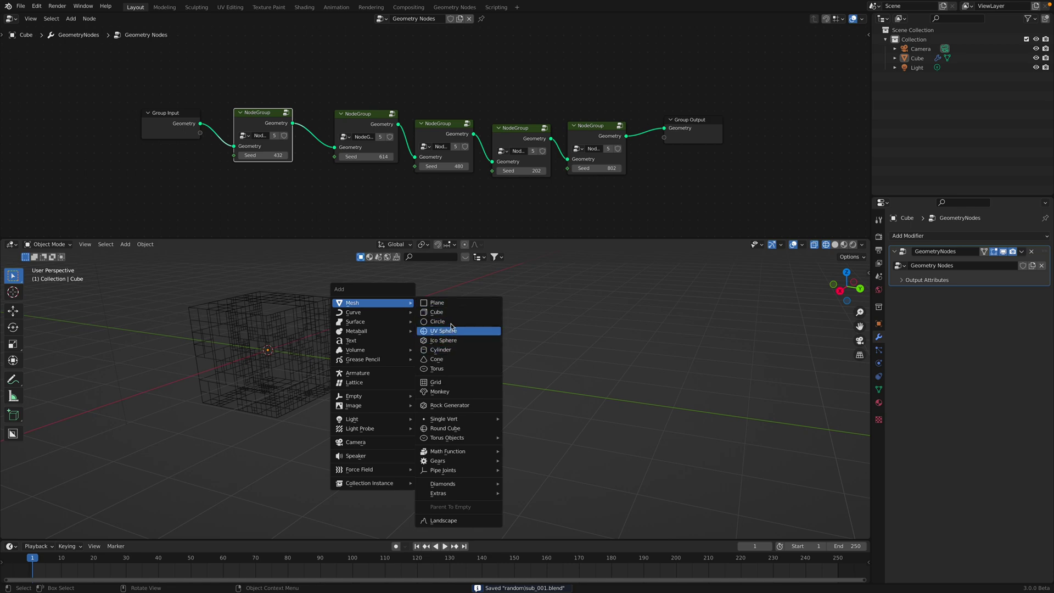
{"action": "left_click", "coordinate": [446, 303]}
{"action": "key", "text": "g"}
{"action": "left_click", "coordinate": [518, 395]}
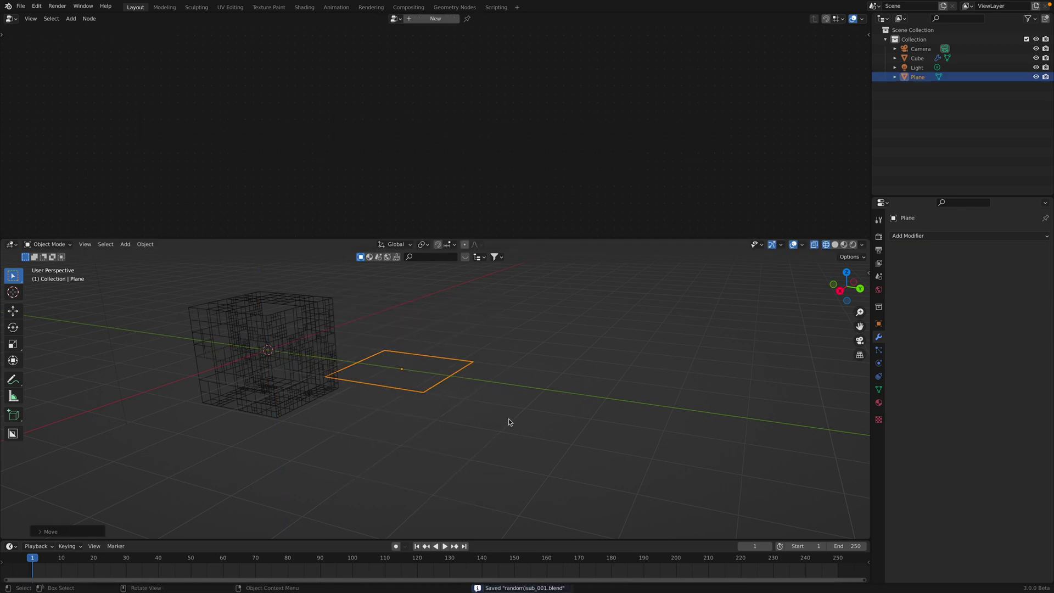
Give the plane a Geometry Nodes modifier that uses the existing Geometry Nodes tree, save the file and deselect the plane.
{"action": "left_click", "coordinate": [924, 235]}
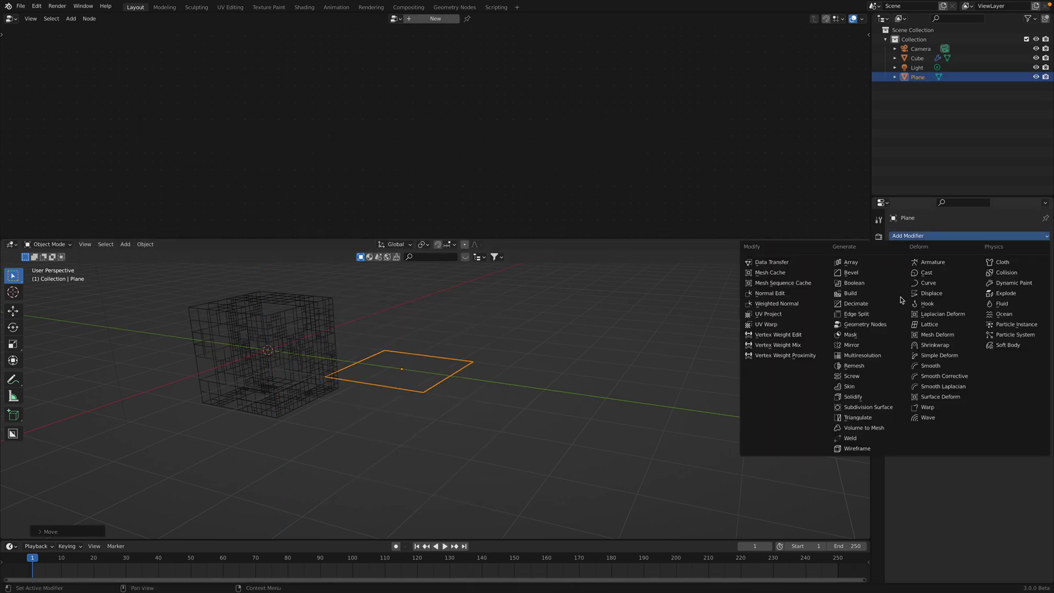
{"action": "left_click", "coordinate": [877, 329]}
{"action": "left_click", "coordinate": [899, 265]}
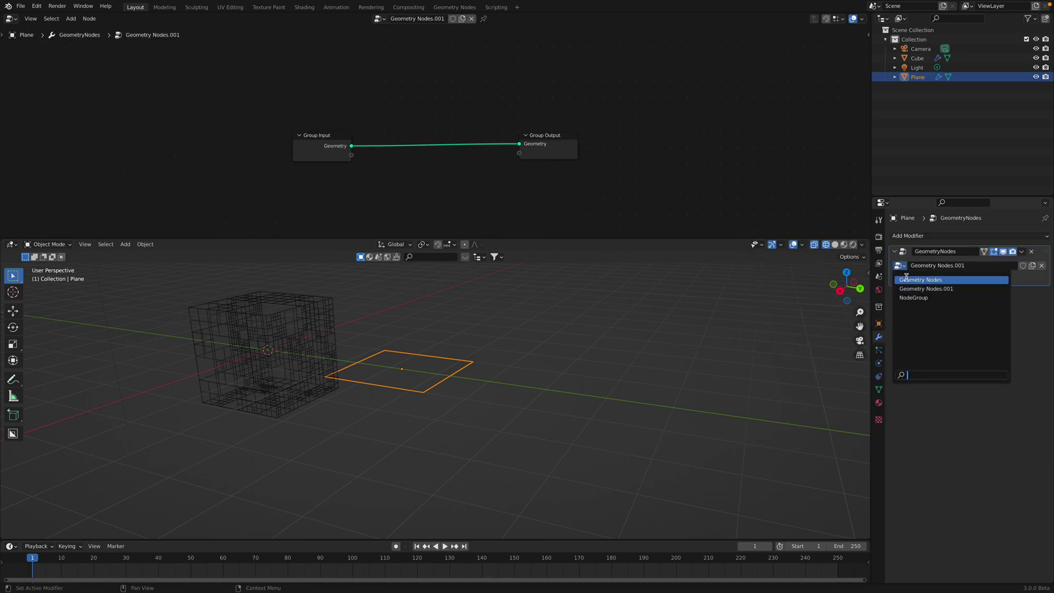
{"action": "left_click", "coordinate": [927, 282]}
{"action": "middle_click_drag", "start_coordinate": [618, 386], "coordinate": [623, 403]}
{"action": "key", "text": "ctrl+s"}
{"action": "left_click", "coordinate": [623, 403]}
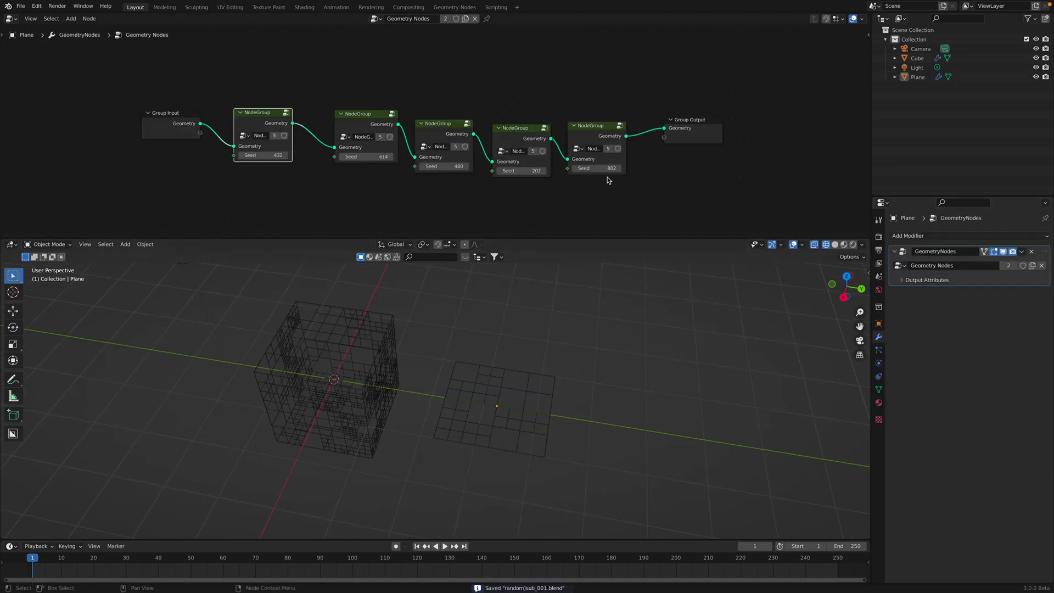
Set the seeds of the fourth and fifth NodeGroups to 256 and 862.
{"action": "mouse_move", "coordinate": [607, 169]}
{"action": "left_mouse_down"}
{"action": "mouse_move", "coordinate": [631, 169]}
{"action": "mouse_move", "coordinate": [607, 168]}
{"action": "left_mouse_up"}
{"action": "left_click_drag", "start_coordinate": [522, 171], "coordinate": [551, 171]}
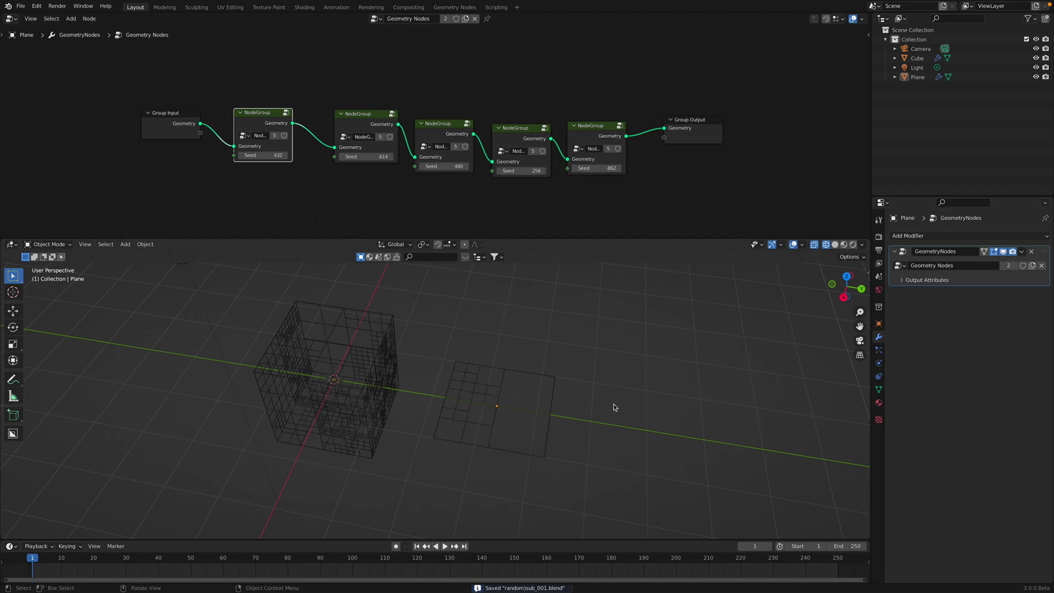
{"action": "middle_click_drag", "start_coordinate": [614, 407], "coordinate": [594, 383]}
Duplicate the last NodeGroup before Group Output with seed 948, and set the fourth and fifth NodeGroup seeds to 402 and 1002.
{"action": "left_click_drag", "start_coordinate": [695, 124], "coordinate": [762, 131]}
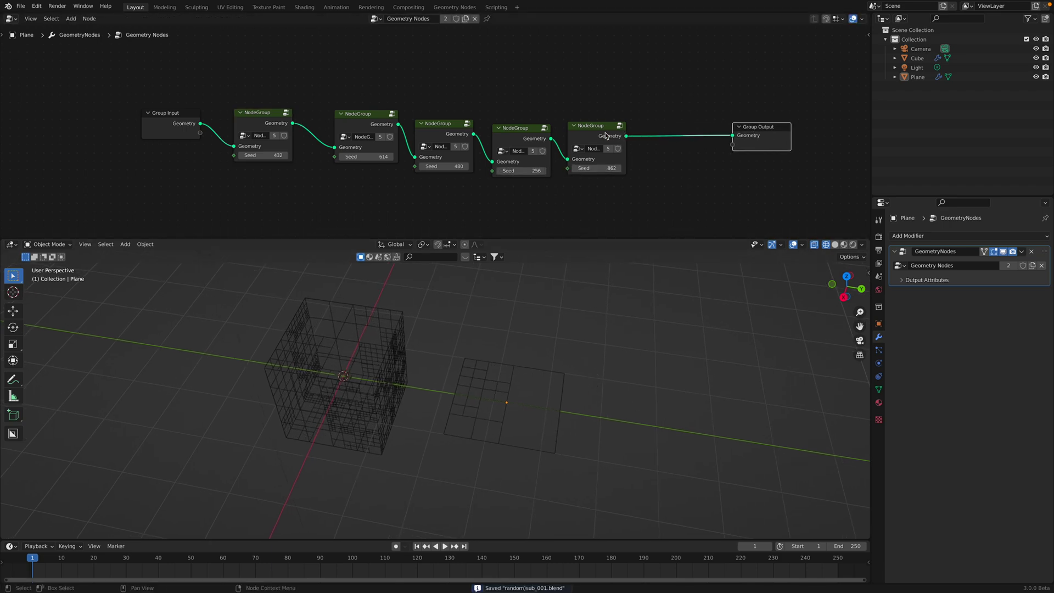
{"action": "left_click", "coordinate": [606, 136]}
{"action": "key", "text": "shift+d"}
{"action": "left_click", "coordinate": [679, 126]}
{"action": "left_click_drag", "start_coordinate": [682, 158], "coordinate": [729, 159]}
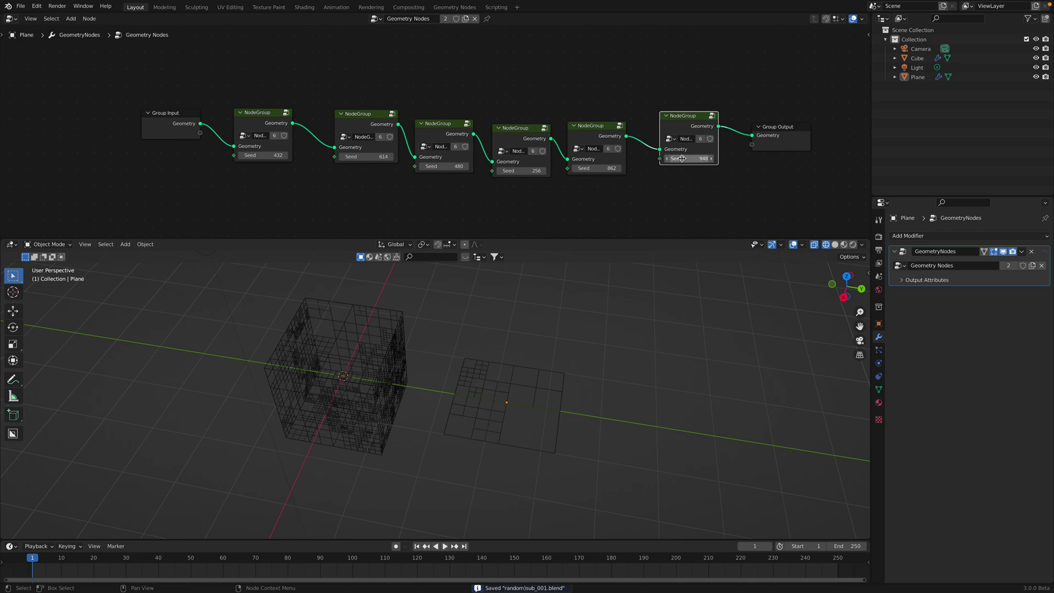
{"action": "left_click_drag", "start_coordinate": [588, 168], "coordinate": [665, 168]}
{"action": "left_click_drag", "start_coordinate": [511, 171], "coordinate": [591, 171]}
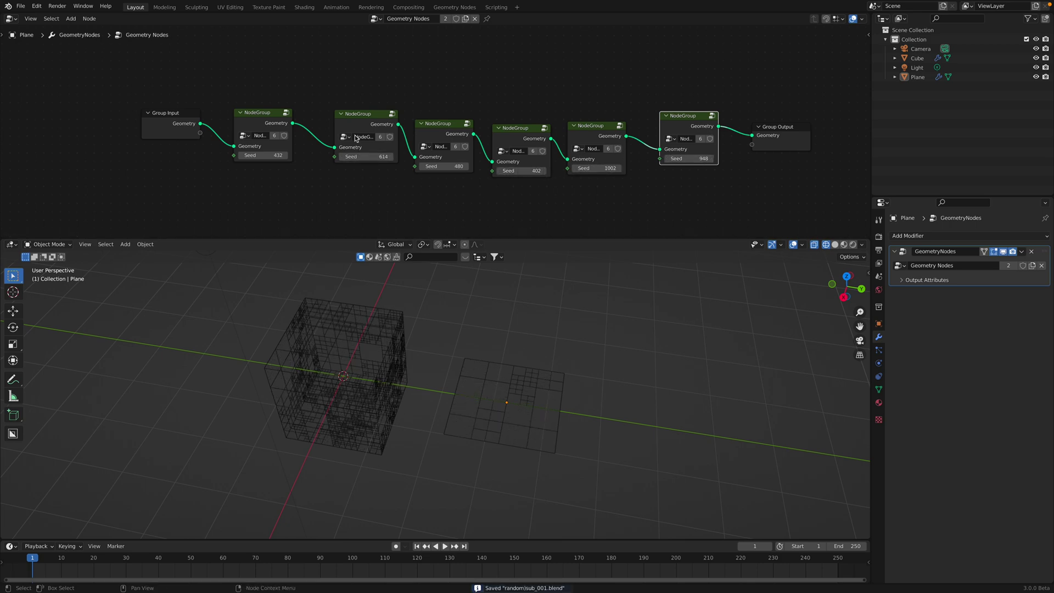
Inside the NodeGroup, set the Random Value node's Probability to 0.733 and save the file.
{"action": "left_click_drag", "start_coordinate": [356, 137], "coordinate": [278, 126]}
{"action": "key", "text": "Tab"}
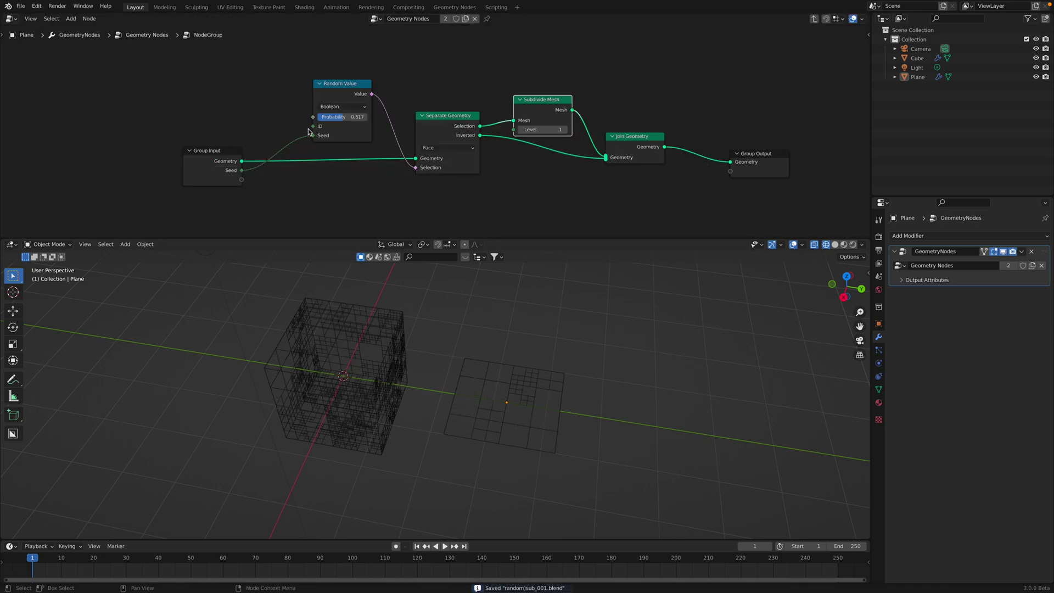
{"action": "left_click_drag", "start_coordinate": [340, 117], "coordinate": [398, 117]}
{"action": "key", "text": "Tab"}
{"action": "middle_click_drag", "start_coordinate": [568, 342], "coordinate": [565, 330]}
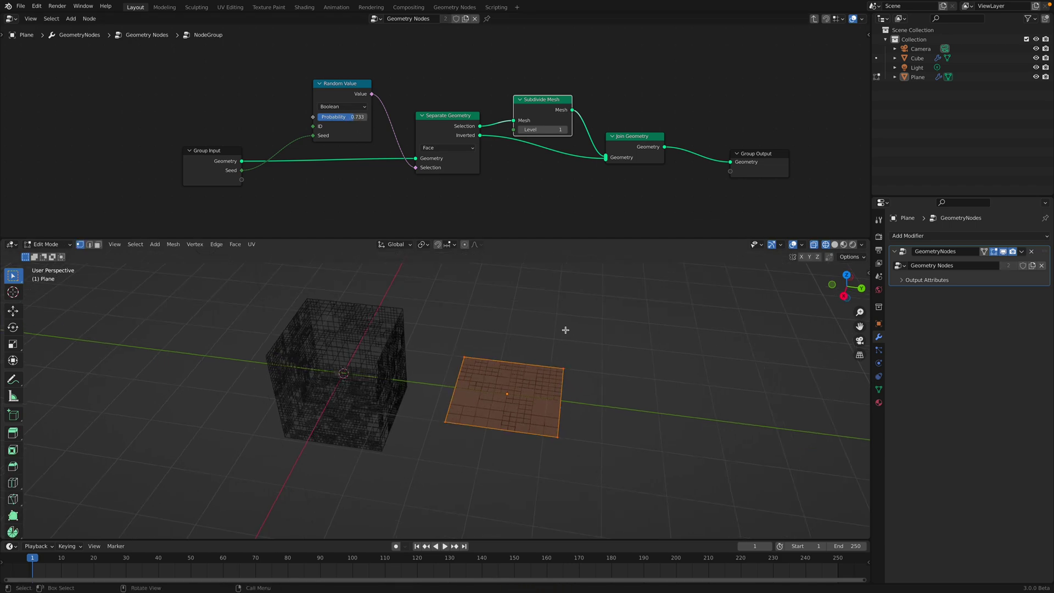
{"action": "key", "text": "Tab"}
{"action": "key", "text": "ctrl+s"}
Add a level 2 Subdivision modifier to the plane.
{"action": "left_click", "coordinate": [525, 374]}
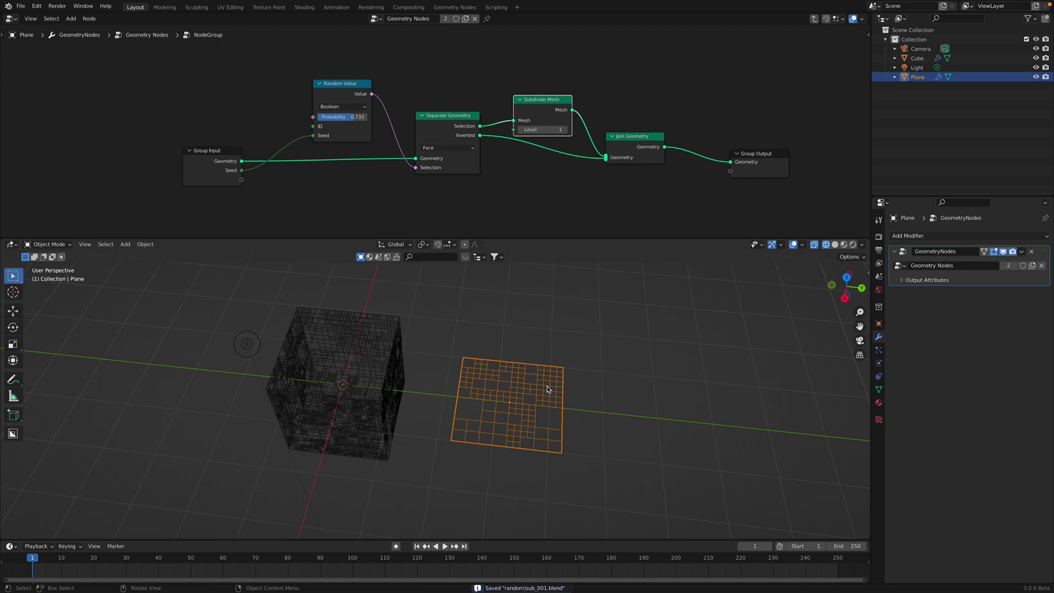
{"action": "key", "text": "ctrl+2"}
{"action": "scroll", "coordinate": [603, 319], "scroll_direction": "up", "scroll_amount": 3}
{"action": "left_click", "coordinate": [602, 320]}
{"action": "scroll", "coordinate": [549, 344], "scroll_direction": "up", "scroll_amount": 1}
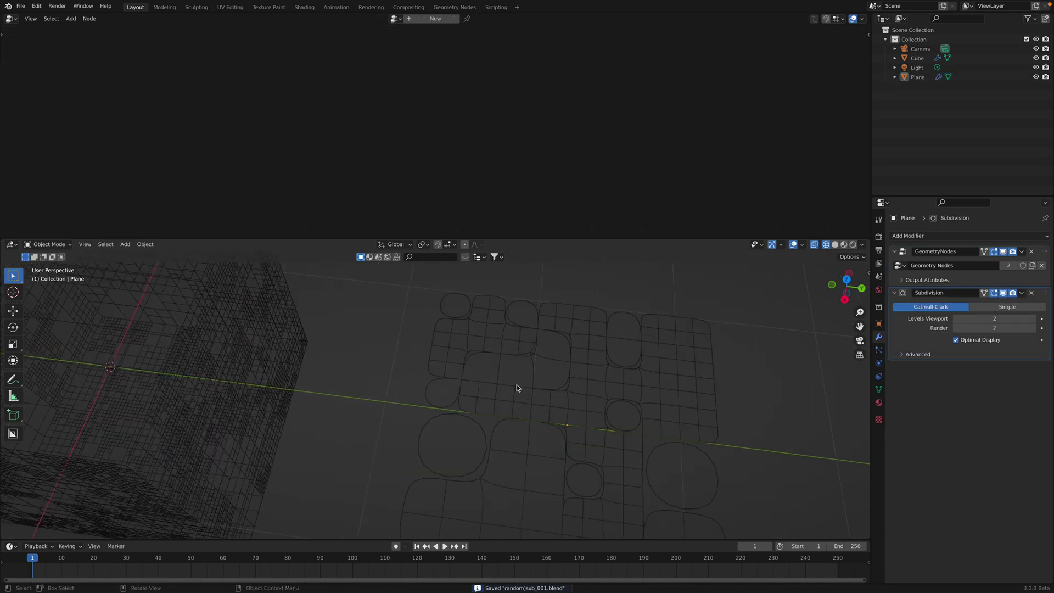
{"action": "key", "text": "z"}
{"action": "left_click", "coordinate": [488, 396]}
Add a level 2 Subdivision modifier to the cube, switch the viewport to solid shading and save the file.
{"action": "left_click", "coordinate": [273, 358]}
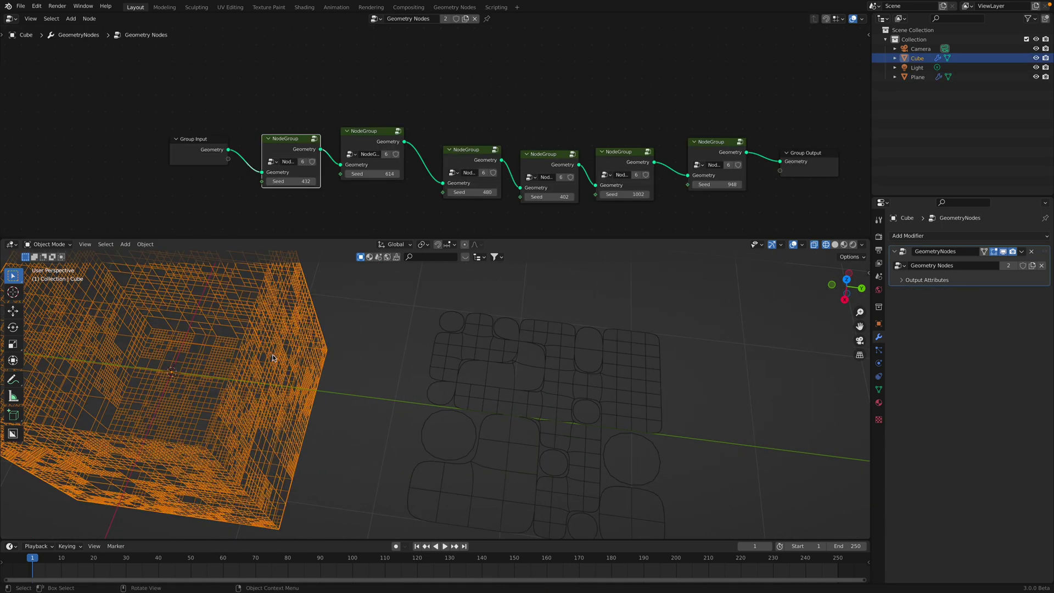
{"action": "key", "text": "ctrl+2"}
{"action": "middle_click_drag", "start_coordinate": [305, 371], "coordinate": [394, 353]}
{"action": "left_click", "coordinate": [346, 325]}
{"action": "left_click", "coordinate": [835, 245]}
{"action": "key", "text": "ctrl+s"}
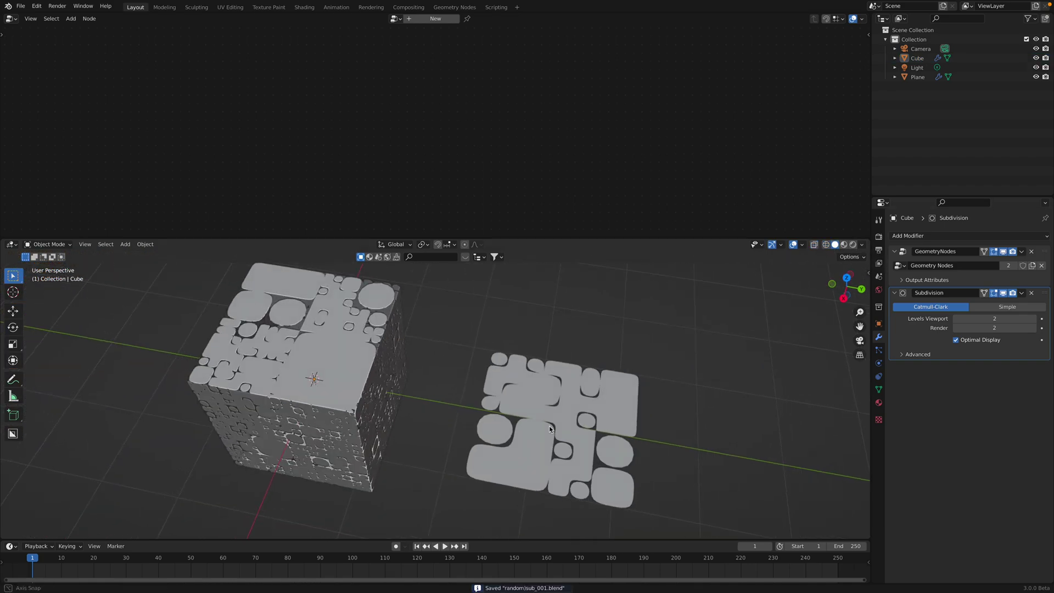
Examine the rounded subdivision patterns on the cube and the plane from several angles.
{"action": "mouse_move", "coordinate": [595, 388]}
{"action": "middle_mouse_down"}
{"action": "mouse_move", "coordinate": [613, 334]}
{"action": "mouse_move", "coordinate": [627, 400]}
{"action": "mouse_move", "coordinate": [491, 418]}
{"action": "middle_mouse_up"}
{"action": "left_click", "coordinate": [542, 387]}
{"action": "left_click", "coordinate": [399, 353]}
{"action": "middle_click_drag", "start_coordinate": [437, 351], "coordinate": [473, 325]}
{"action": "left_click", "coordinate": [496, 379]}
{"action": "left_click", "coordinate": [485, 336]}
{"action": "left_click", "coordinate": [549, 366]}
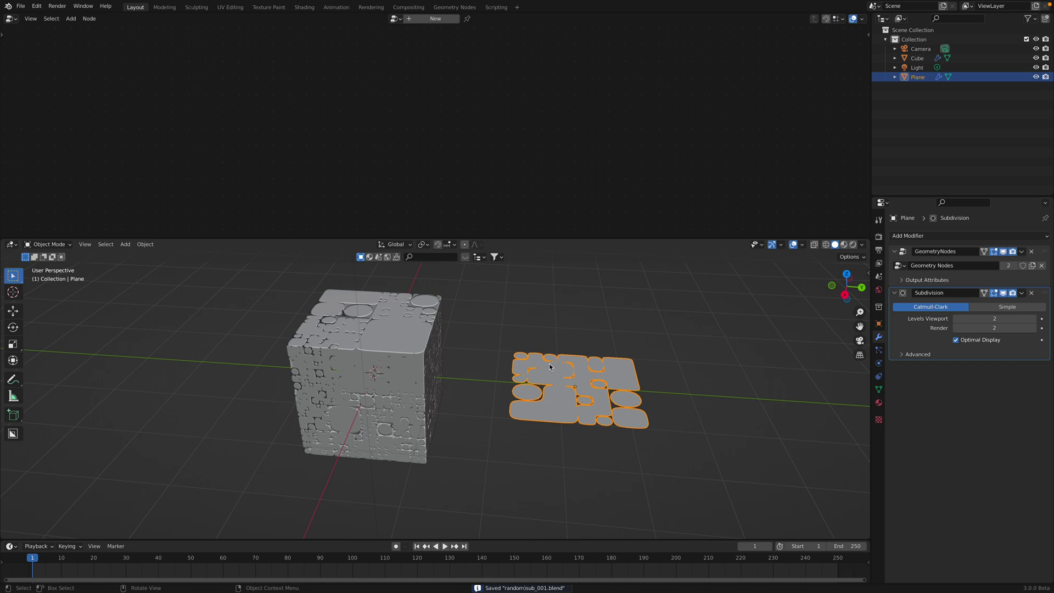
{"action": "left_click", "coordinate": [11, 19]}
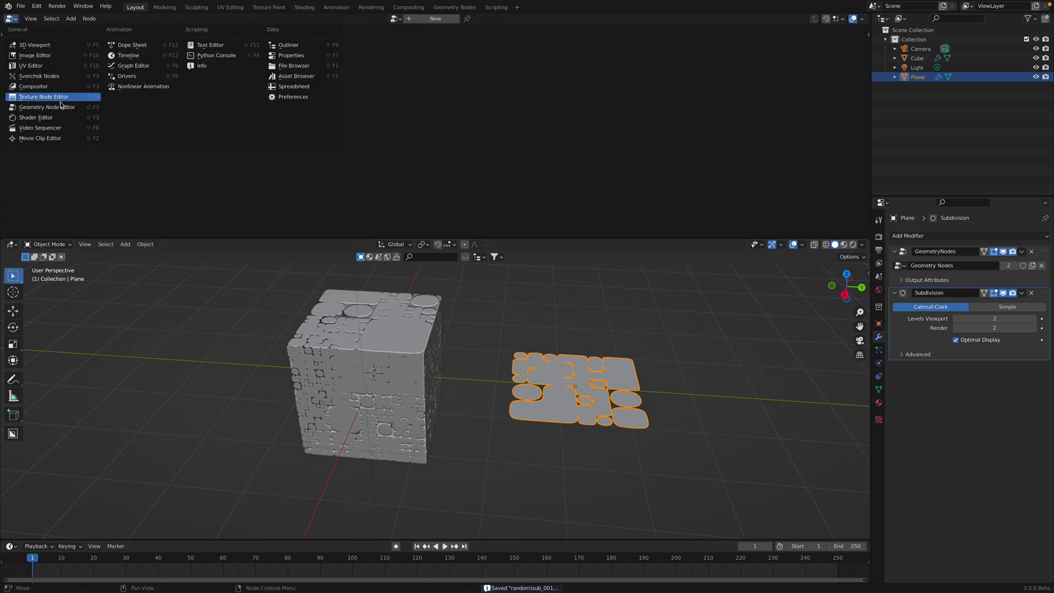
{"action": "left_click", "coordinate": [571, 323]}
{"action": "mouse_move", "coordinate": [571, 323]}
{"action": "middle_mouse_down"}
{"action": "mouse_move", "coordinate": [577, 338]}
{"action": "mouse_move", "coordinate": [560, 335]}
{"action": "middle_mouse_up"}
Save the file with the plane selected and switch the node editor to Sverchok Nodes.
{"action": "left_click", "coordinate": [598, 369]}
{"action": "key", "text": "ctrl+s"}
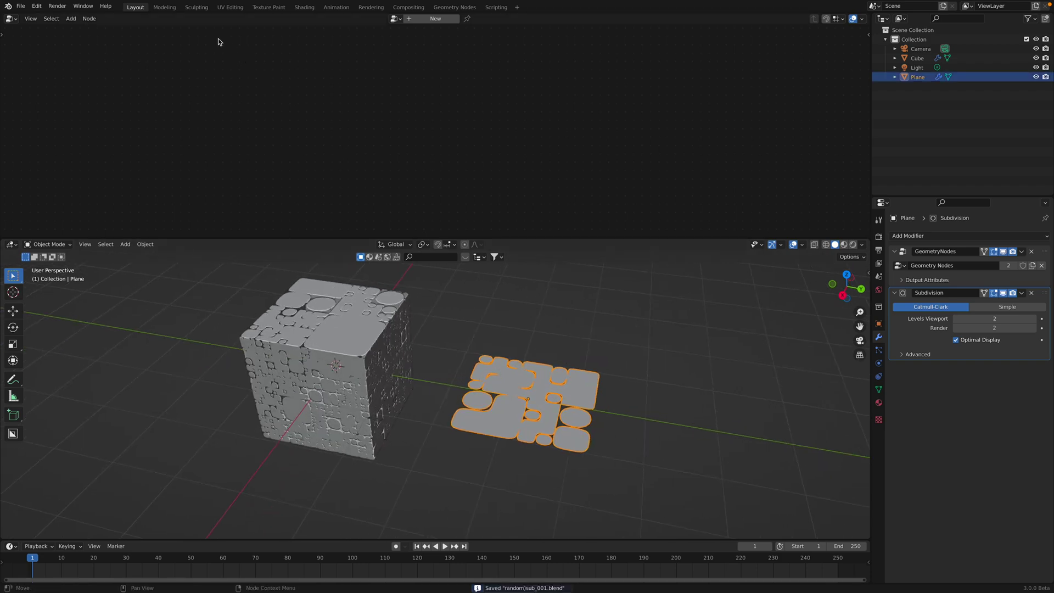
{"action": "left_click", "coordinate": [11, 19]}
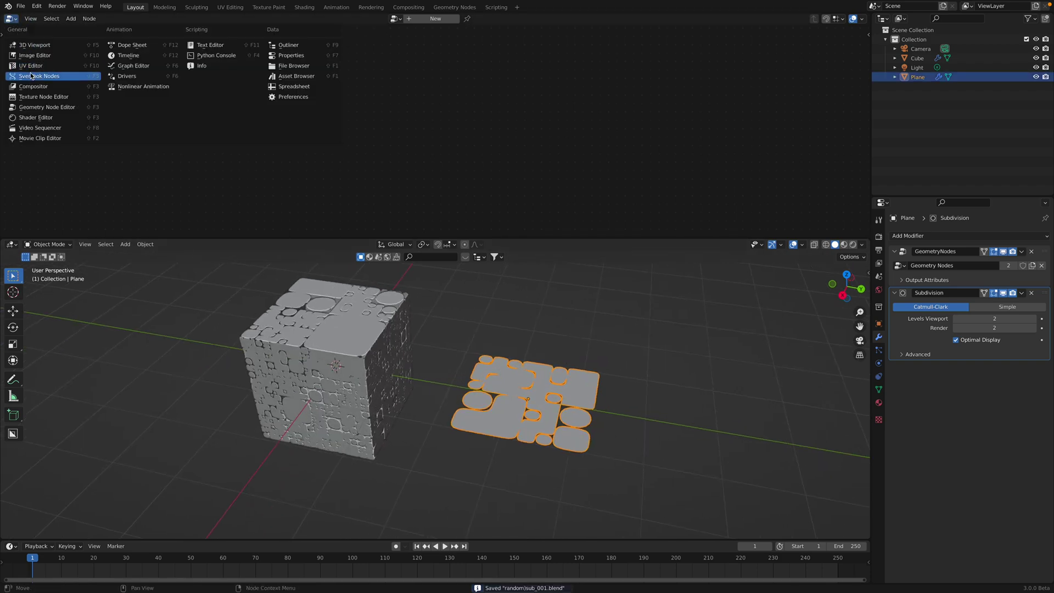
{"action": "left_click", "coordinate": [33, 73]}
Add a Get Objects Data node to the Sverchok node tree.
{"action": "key", "text": "shift+a"}
{"action": "left_click", "coordinate": [413, 118]}
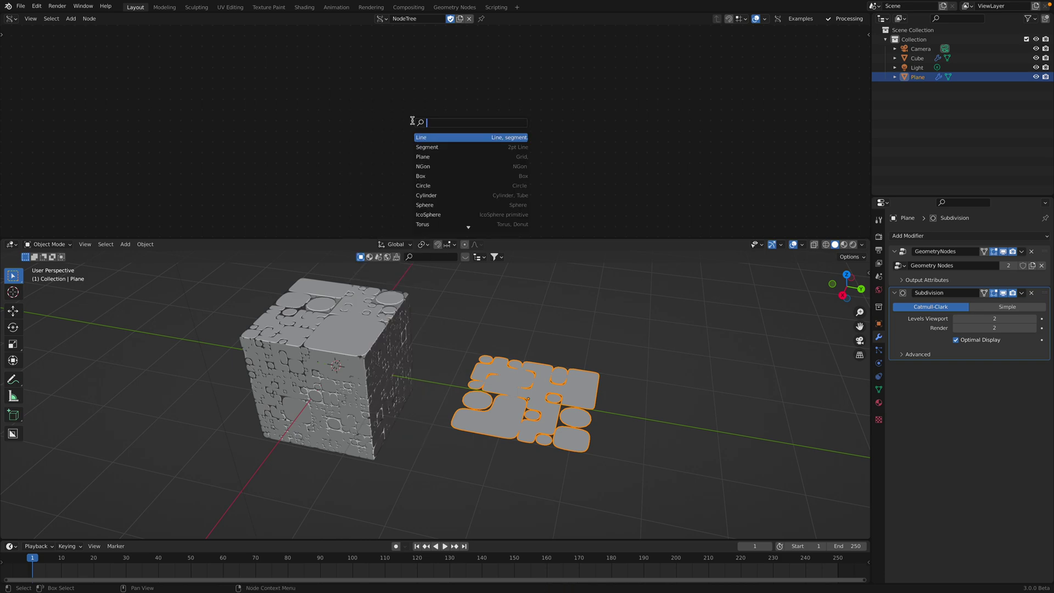
{"action": "type", "text": "object in"}
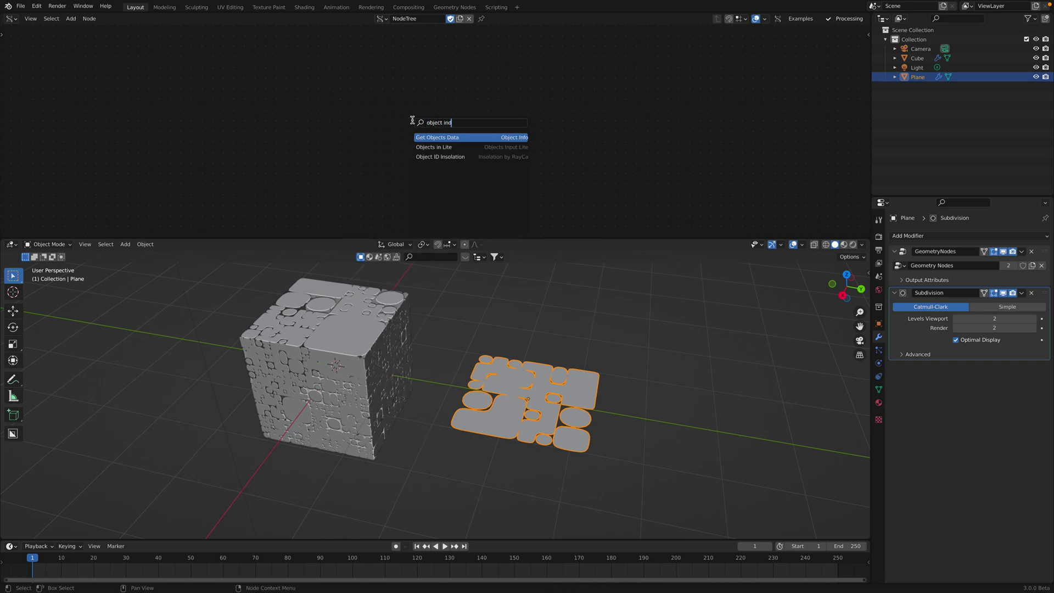
{"action": "key", "text": "Return"}
{"action": "left_click", "coordinate": [347, 61]}
Load the selected plane into the Get Objects Data node and enable its Post option.
{"action": "scroll", "coordinate": [450, 384], "scroll_direction": "down", "scroll_amount": 2}
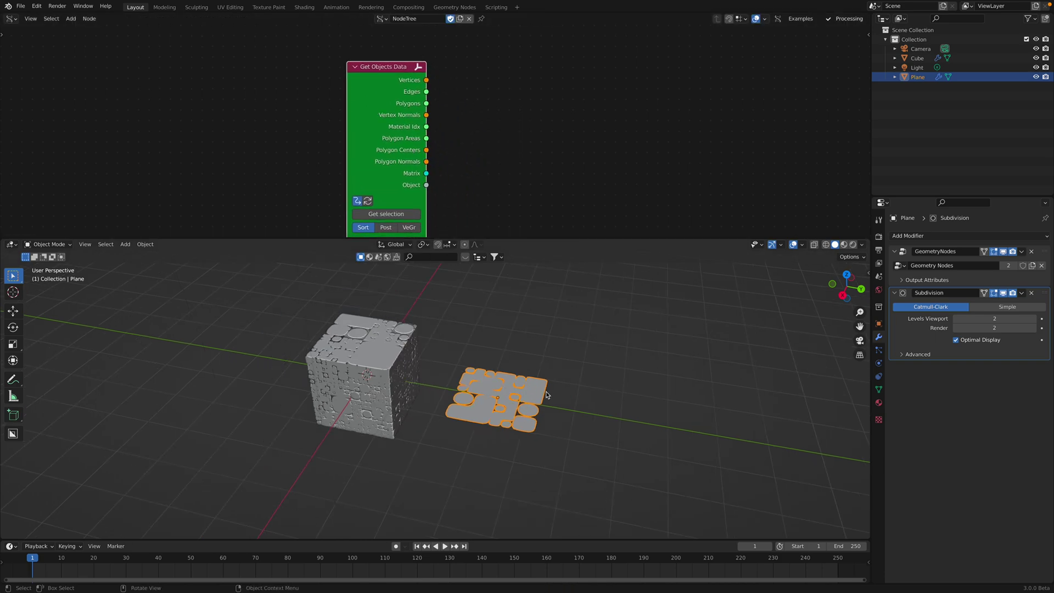
{"action": "scroll", "coordinate": [494, 384], "scroll_direction": "up", "scroll_amount": 2}
{"action": "left_click", "coordinate": [530, 321]}
{"action": "left_click", "coordinate": [517, 378]}
{"action": "middle_click_drag", "start_coordinate": [467, 172], "coordinate": [446, 141]}
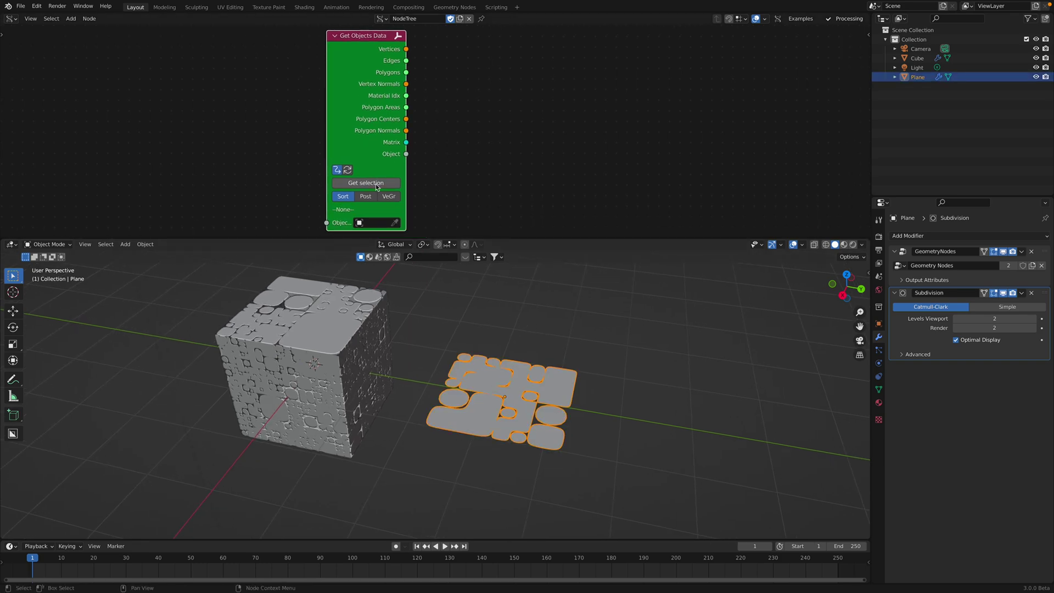
{"action": "left_click", "coordinate": [371, 182]}
{"action": "middle_click_drag", "start_coordinate": [400, 196], "coordinate": [414, 140]}
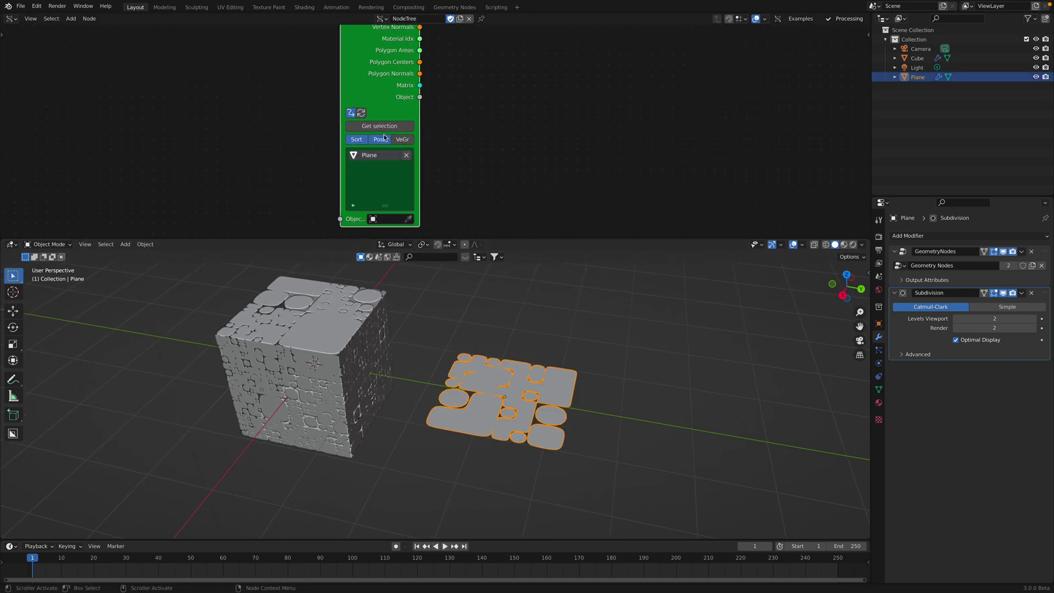
Add an Inset Special node and link Get Objects Data's vertices and polygons to it.
{"action": "middle_click_drag", "start_coordinate": [505, 95], "coordinate": [505, 152]}
{"action": "key", "text": "shift+a"}
{"action": "left_click", "coordinate": [506, 152]}
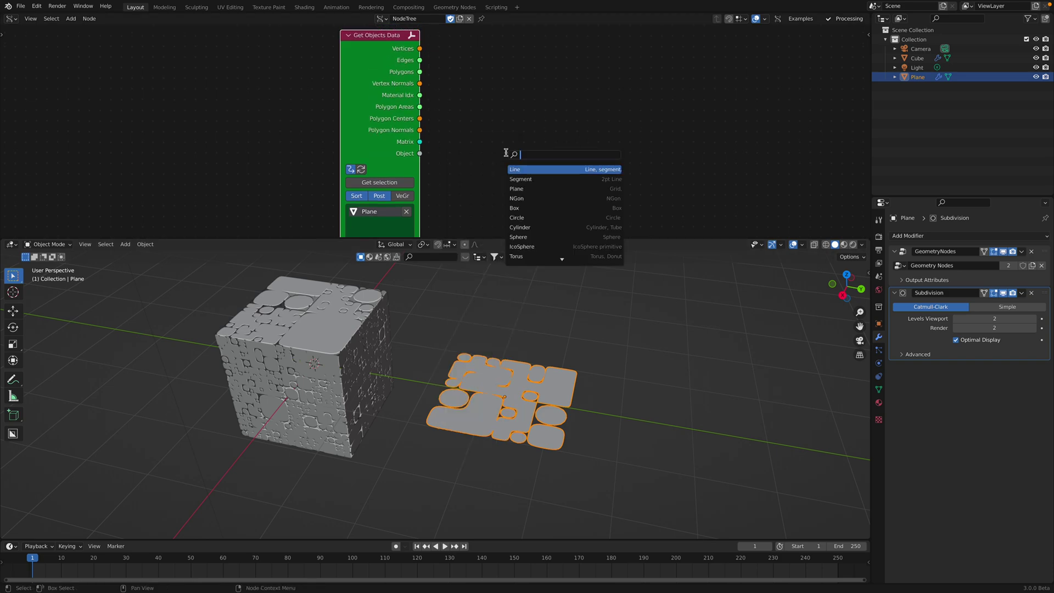
{"action": "type", "text": "extru"}
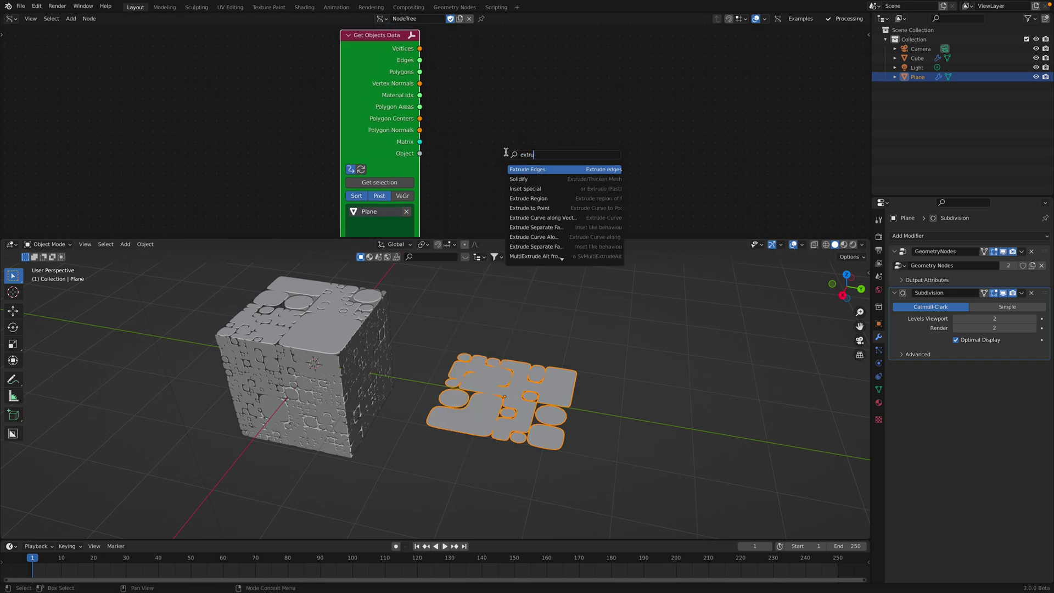
{"action": "key", "text": "BackSpace"}
{"action": "type", "text": "yde"}
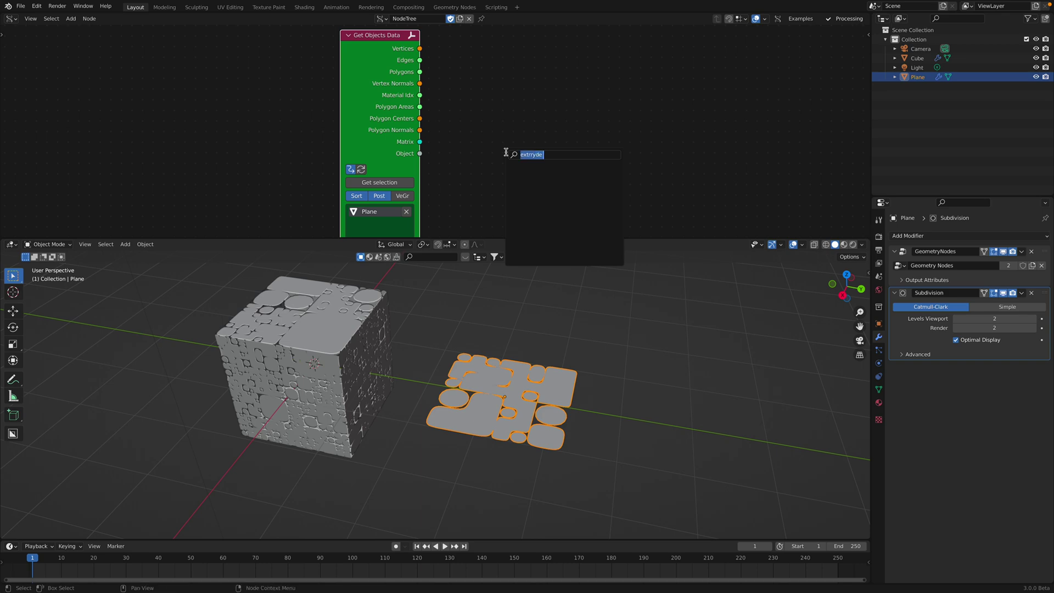
{"action": "type", "text": "xtrude sep"}
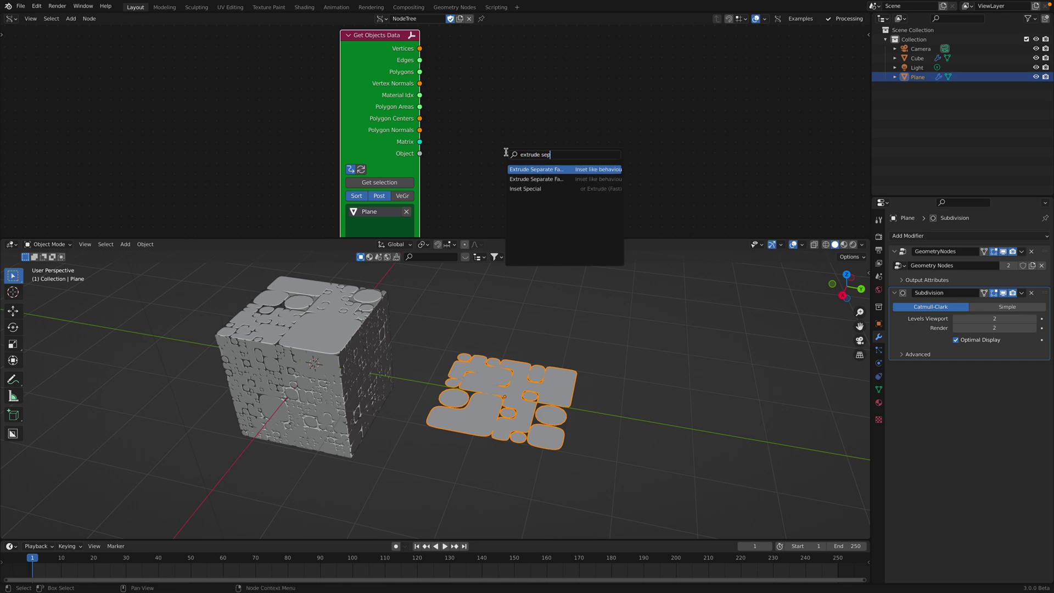
{"action": "key", "text": "Down"}
{"action": "key", "text": "Down"}
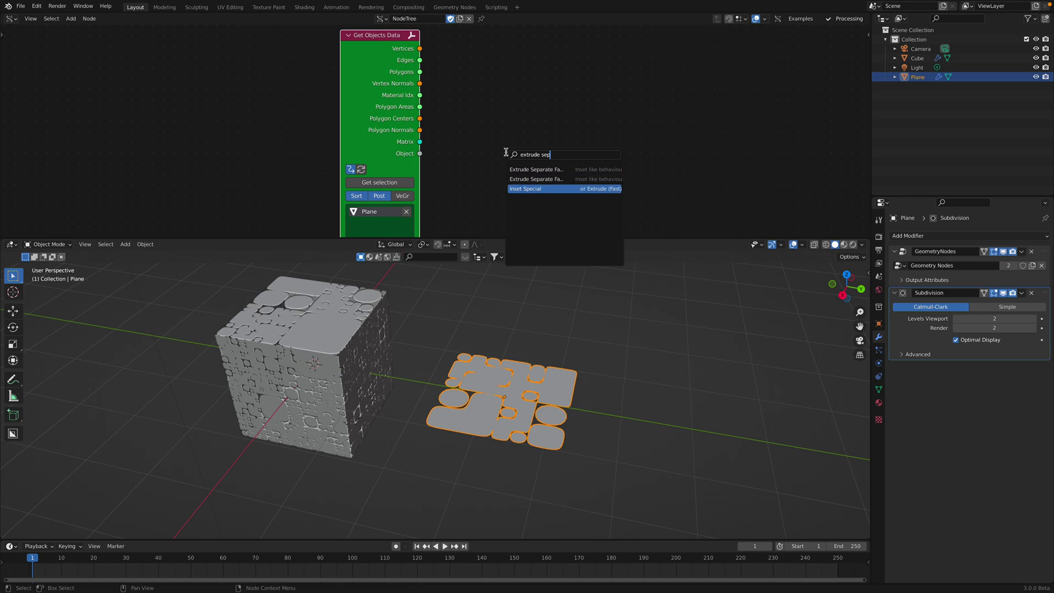
{"action": "key", "text": "Return"}
{"action": "left_click", "coordinate": [513, 72]}
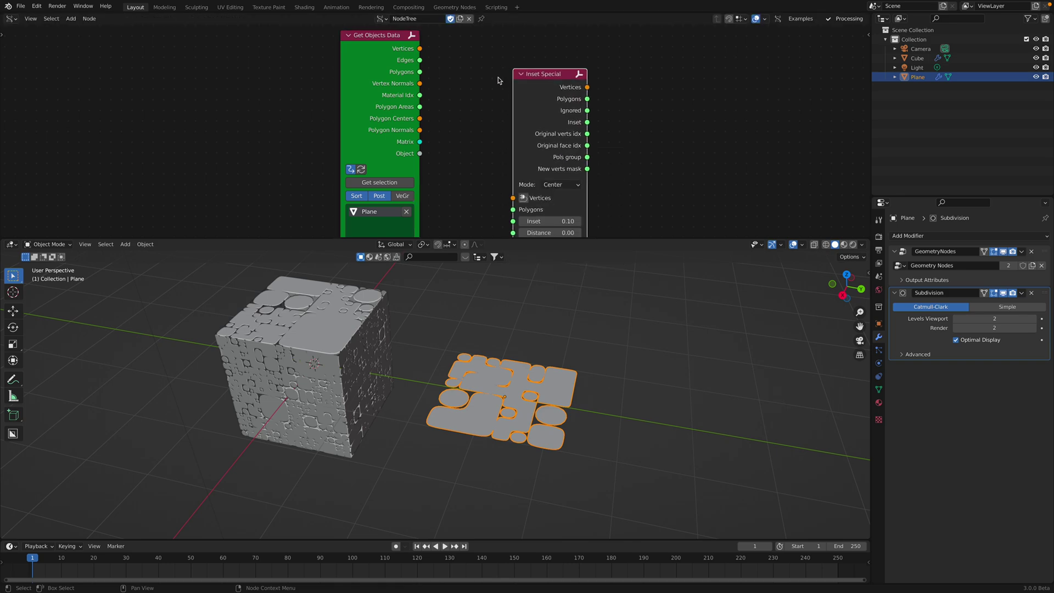
{"action": "scroll", "coordinate": [512, 114], "scroll_direction": "down", "scroll_amount": 1}
{"action": "key", "text": "f"}
Add a Mesh viewer node beside the Inset Special node.
{"action": "middle_click_drag", "start_coordinate": [609, 79], "coordinate": [574, 90]}
{"action": "left_click", "coordinate": [574, 90]}
{"action": "key", "text": "alt+space"}
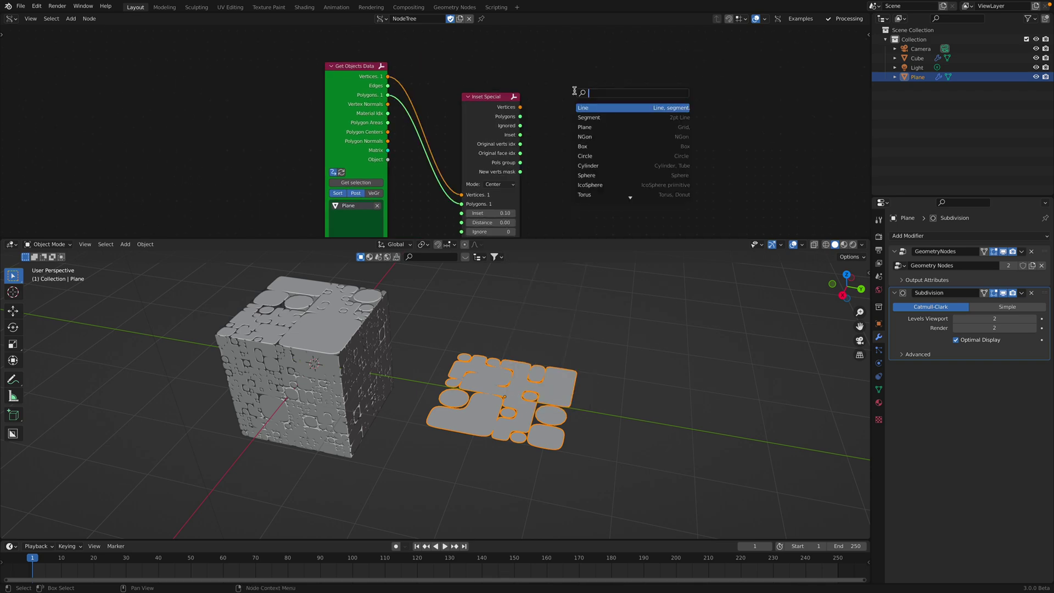
{"action": "type", "text": "mesh view"}
{"action": "key", "text": "Return"}
{"action": "left_click", "coordinate": [570, 89]}
Connect Inset Special's vertices and polygons to the Mesh viewer's vertices and faces, and move the viewer farther from it.
{"action": "left_click", "coordinate": [485, 99]}
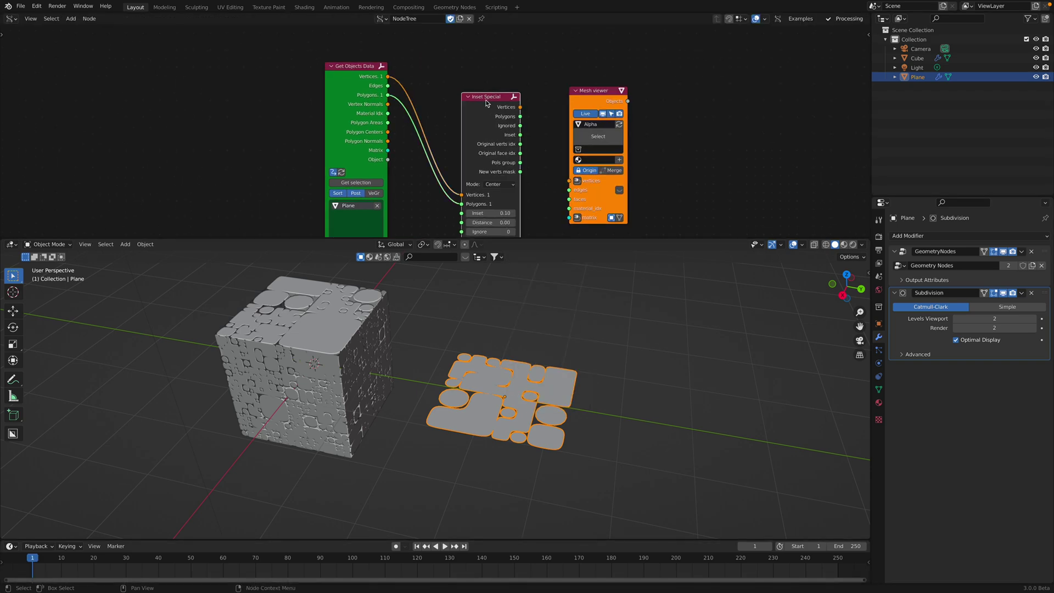
{"action": "left_click", "coordinate": [594, 106], "text": "shift"}
{"action": "key", "text": "f"}
{"action": "middle_click_drag", "start_coordinate": [595, 109], "coordinate": [599, 81]}
{"action": "left_click_drag", "start_coordinate": [601, 66], "coordinate": [645, 62]}
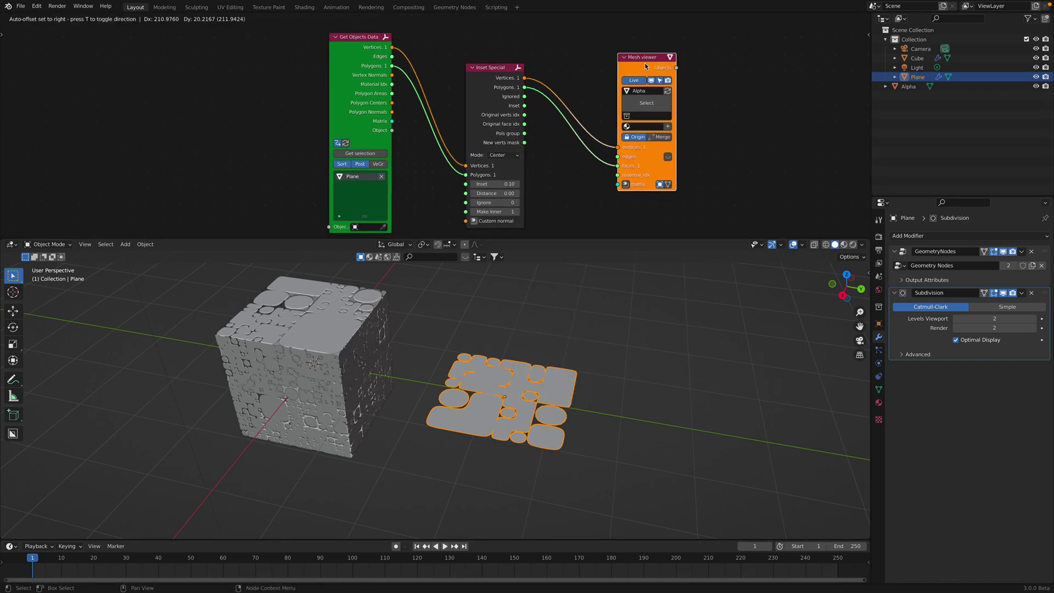
Add a Matrix In node to the Mesh viewer's matrix input and set its location to X 2.040 and Y 5.760.
{"action": "left_click", "coordinate": [625, 184]}
{"action": "left_click", "coordinate": [542, 175]}
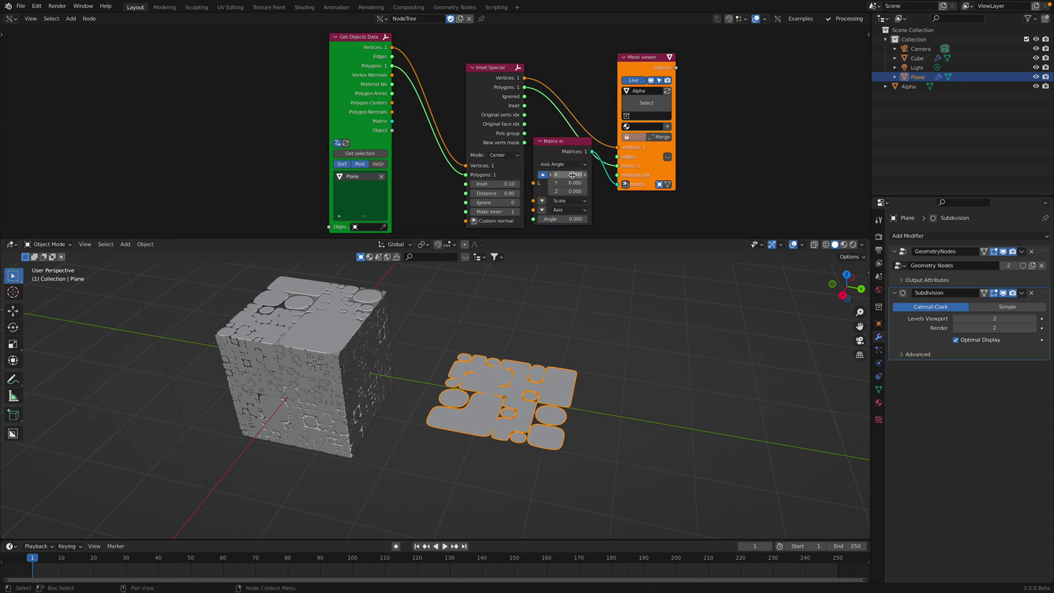
{"action": "left_click_drag", "start_coordinate": [568, 174], "coordinate": [596, 183]}
{"action": "middle_click_drag", "start_coordinate": [582, 362], "coordinate": [524, 374]}
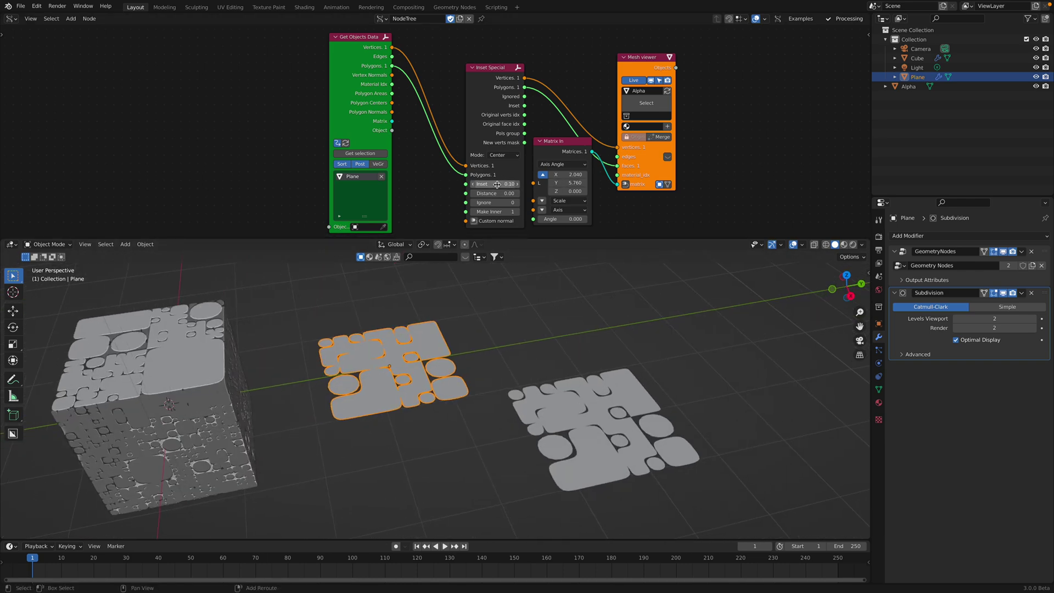
Set the Inset Special node's distance to 0.19 and its inset to 0.50.
{"action": "left_click", "coordinate": [484, 125]}
{"action": "left_click_drag", "start_coordinate": [484, 125], "coordinate": [481, 125]}
{"action": "middle_click_drag", "start_coordinate": [477, 133], "coordinate": [476, 91]}
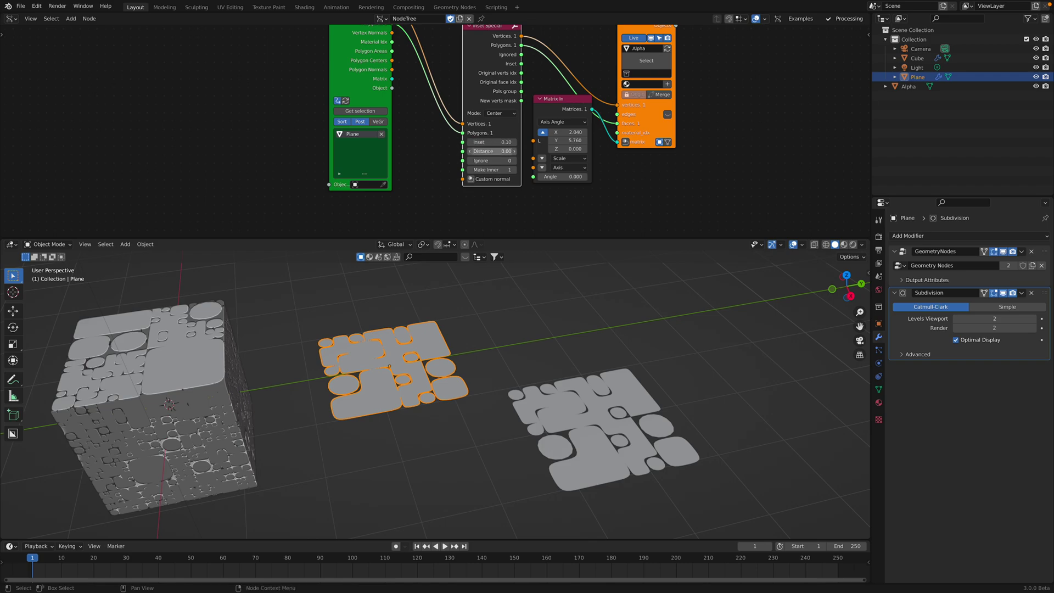
{"action": "mouse_move", "coordinate": [494, 151]}
{"action": "left_mouse_down"}
{"action": "mouse_move", "coordinate": [527, 151]}
{"action": "mouse_move", "coordinate": [507, 151]}
{"action": "left_mouse_up"}
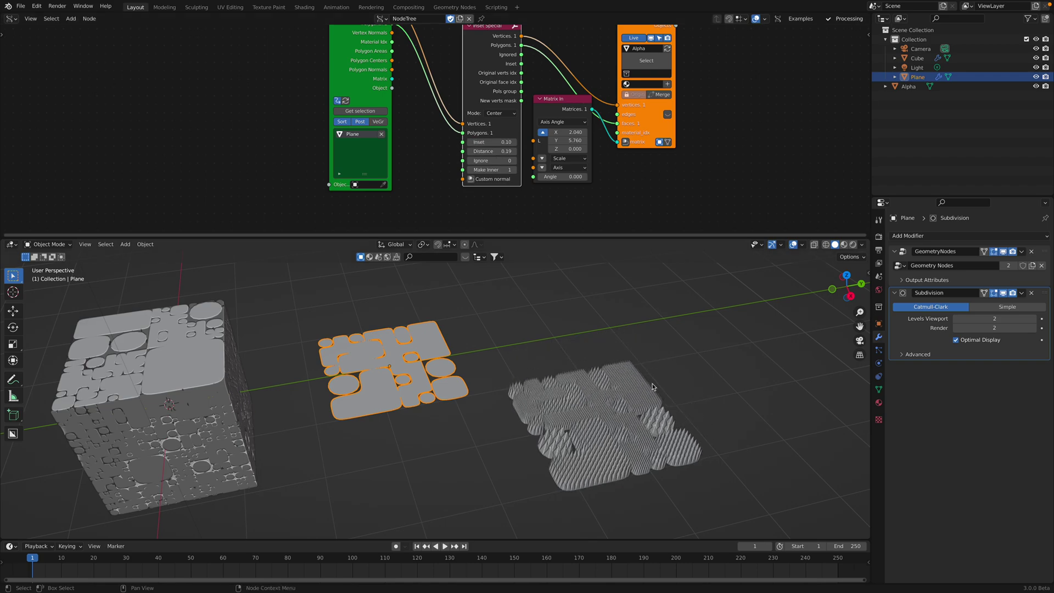
{"action": "scroll", "coordinate": [664, 406], "scroll_direction": "up", "scroll_amount": 3}
{"action": "left_click", "coordinate": [613, 362]}
{"action": "middle_click_drag", "start_coordinate": [673, 390], "coordinate": [609, 391], "text": "shift"}
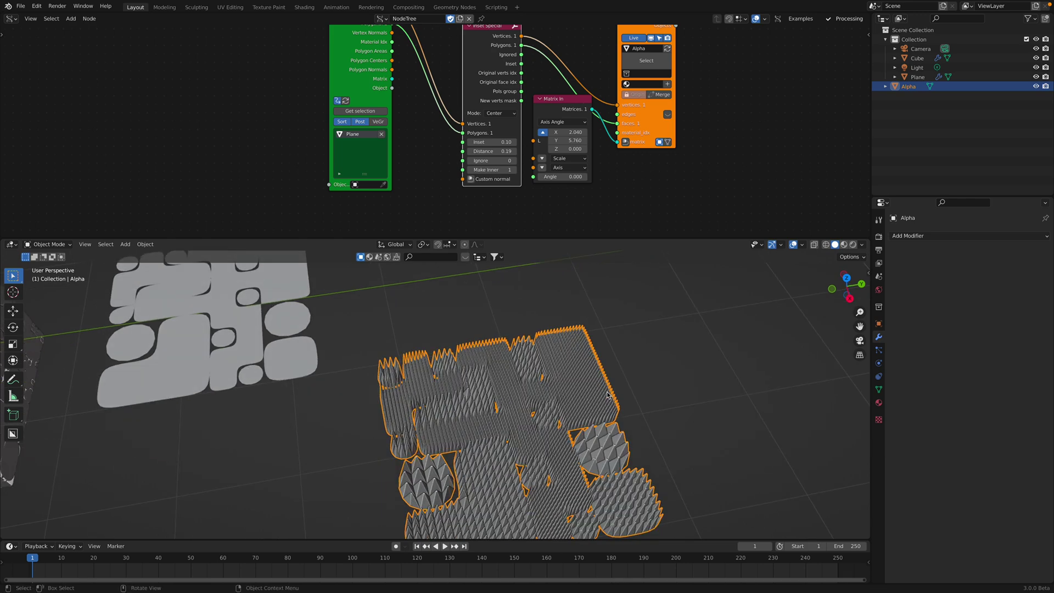
{"action": "left_click_drag", "start_coordinate": [494, 142], "coordinate": [514, 142]}
{"action": "middle_click_drag", "start_coordinate": [334, 193], "coordinate": [365, 174]}
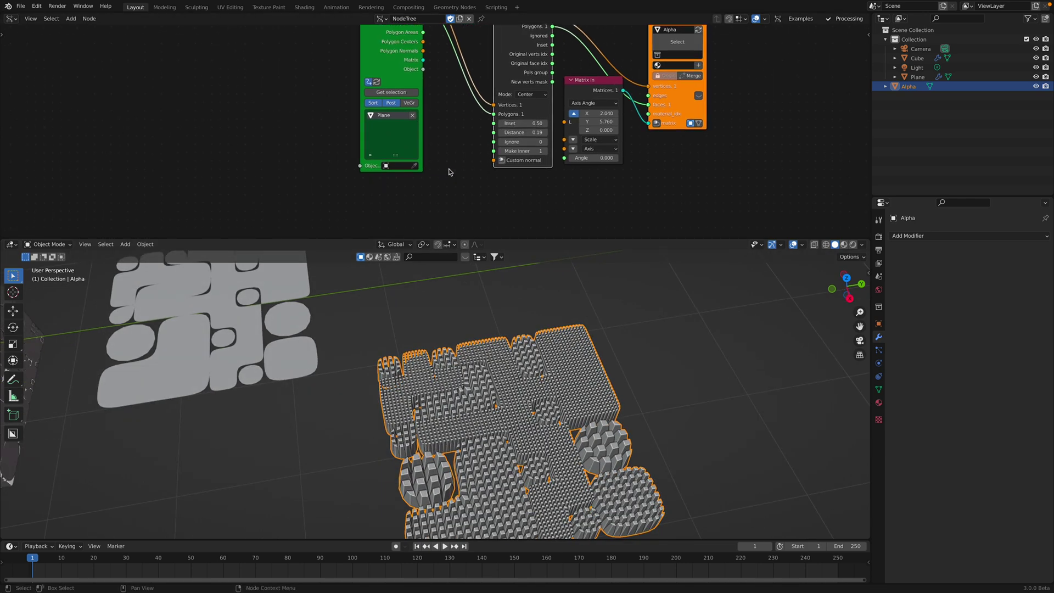
{"action": "middle_click_drag", "start_coordinate": [449, 177], "coordinate": [447, 174]}
{"action": "left_click", "coordinate": [447, 175]}
{"action": "key", "text": "shift+a"}
{"action": "left_click", "coordinate": [448, 175]}
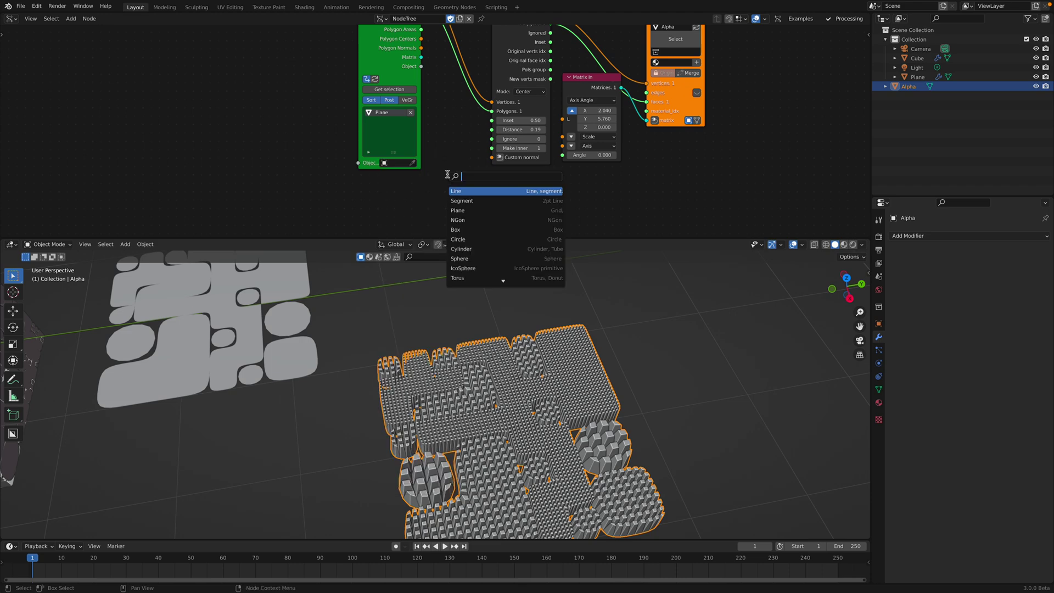
{"action": "type", "text": "random"}
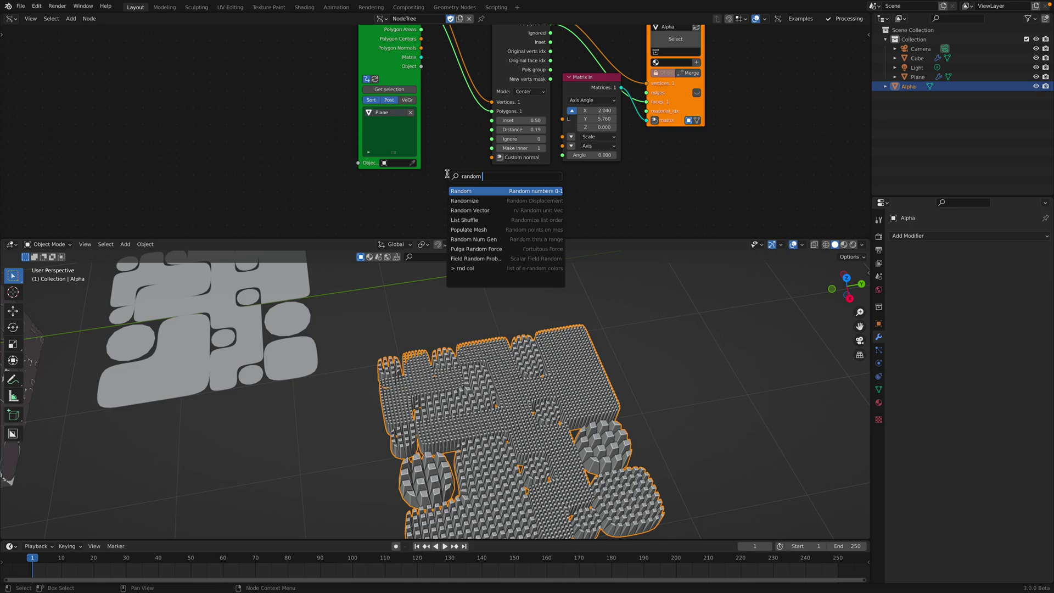
{"action": "key", "text": "Return"}
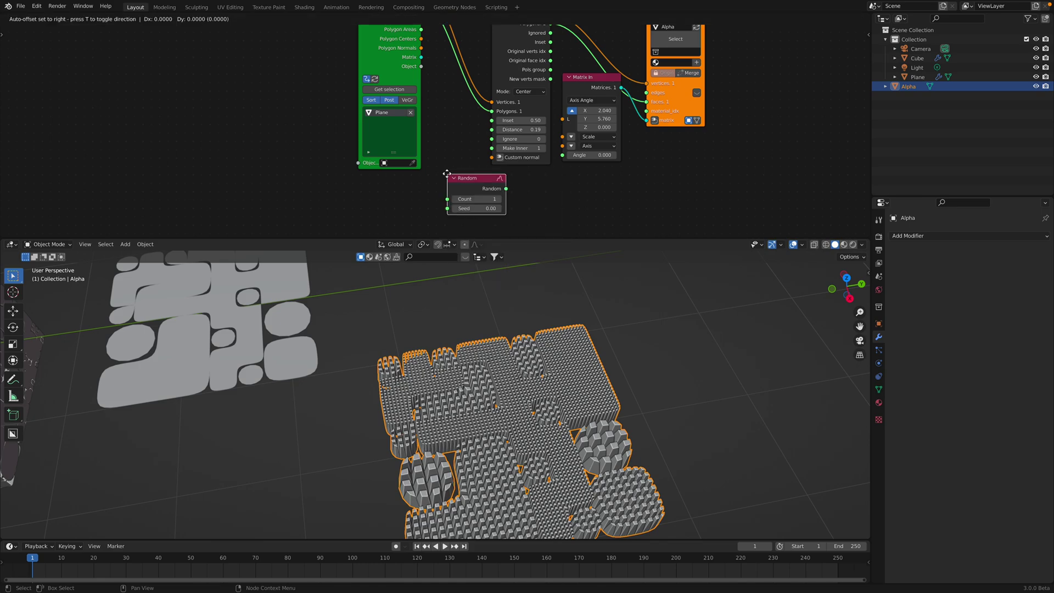
{"action": "left_click", "coordinate": [393, 180]}
{"action": "key", "text": "x"}
Add a Random Num Gen node below the Get Objects Data node.
{"action": "key", "text": "shift+a"}
{"action": "left_click", "coordinate": [402, 184]}
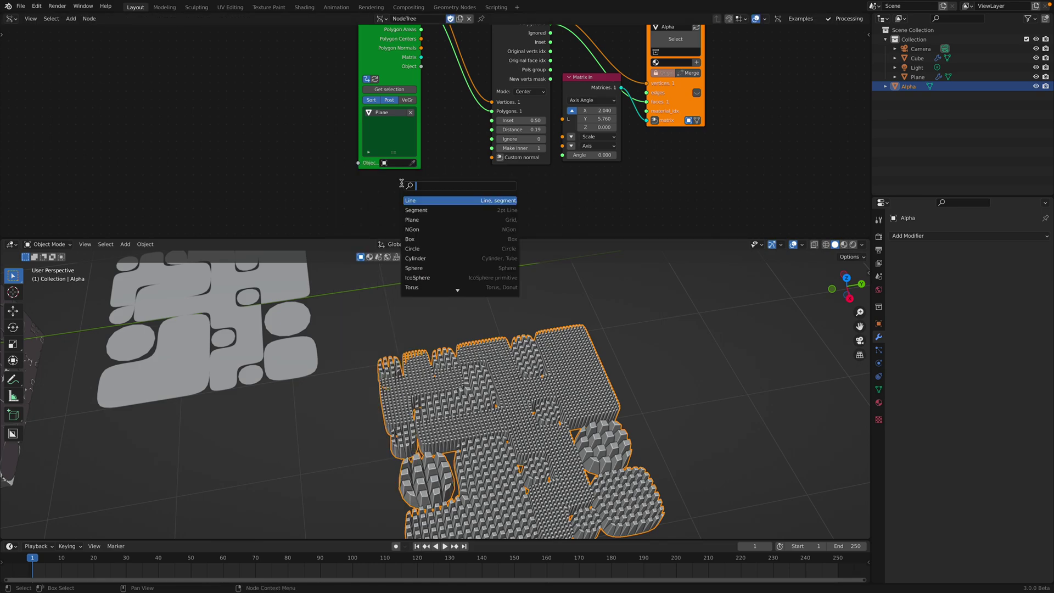
{"action": "type", "text": "random r"}
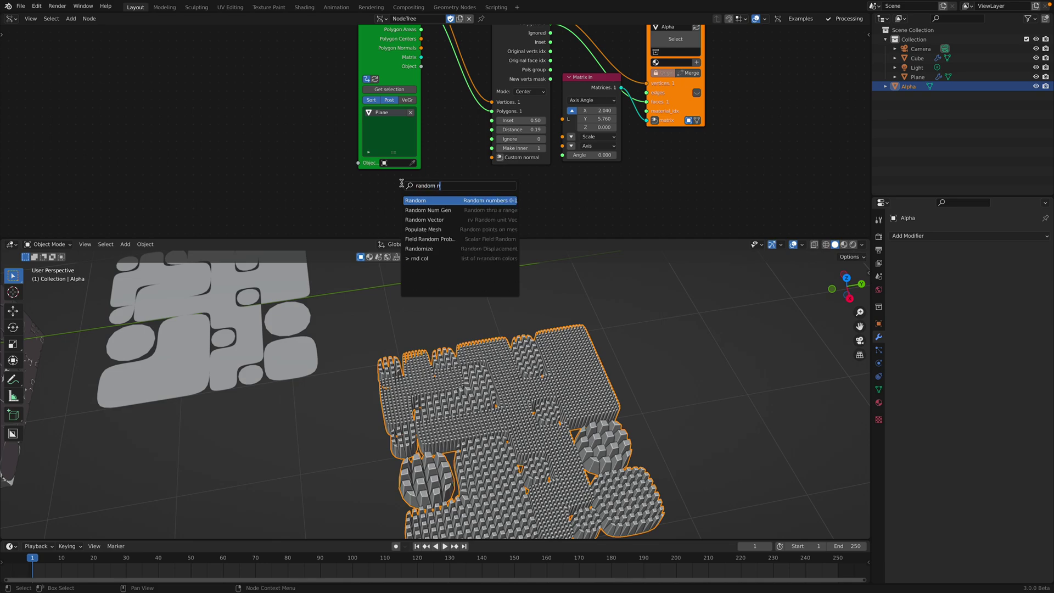
{"action": "key", "text": "Down"}
{"action": "key", "text": "Return"}
{"action": "left_click", "coordinate": [401, 183]}
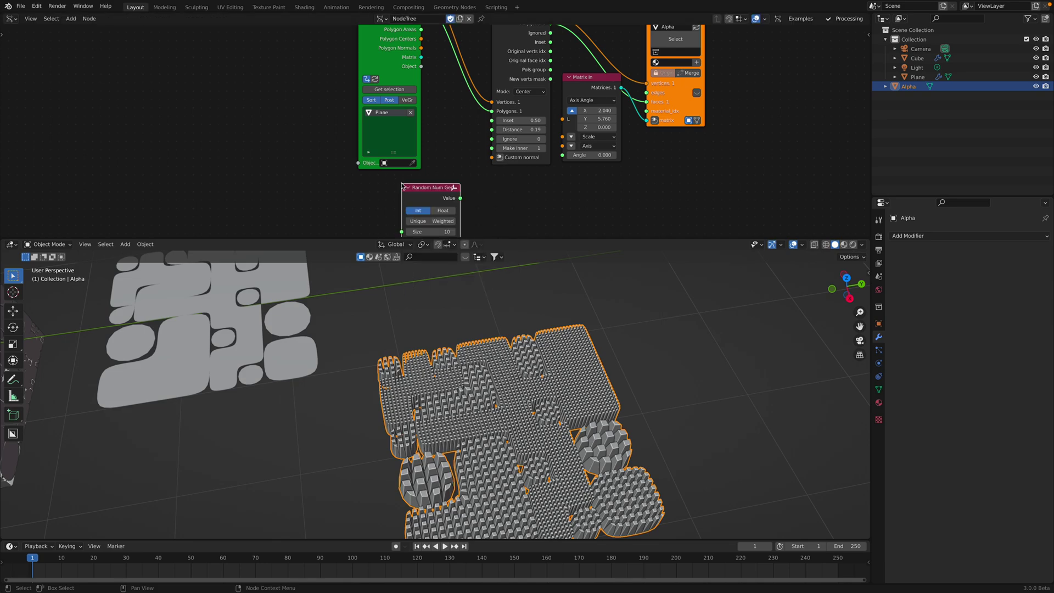
Switch the Random Num Gen node to Float and connect its value to Inset Special's distance.
{"action": "middle_click_drag", "start_coordinate": [437, 210], "coordinate": [426, 171]}
{"action": "left_click", "coordinate": [432, 171]}
{"action": "left_click_drag", "start_coordinate": [449, 159], "coordinate": [482, 90]}
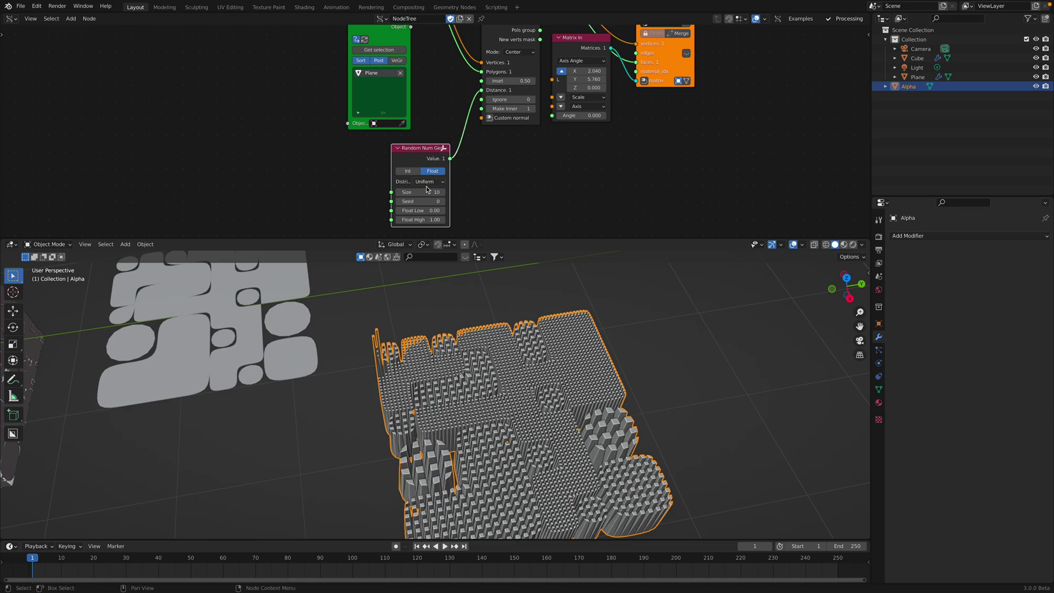
Set the Random Num Gen node's size to 108, Float Low to 0.24 and Float High to 1.54.
{"action": "left_click_drag", "start_coordinate": [426, 192], "coordinate": [625, 360]}
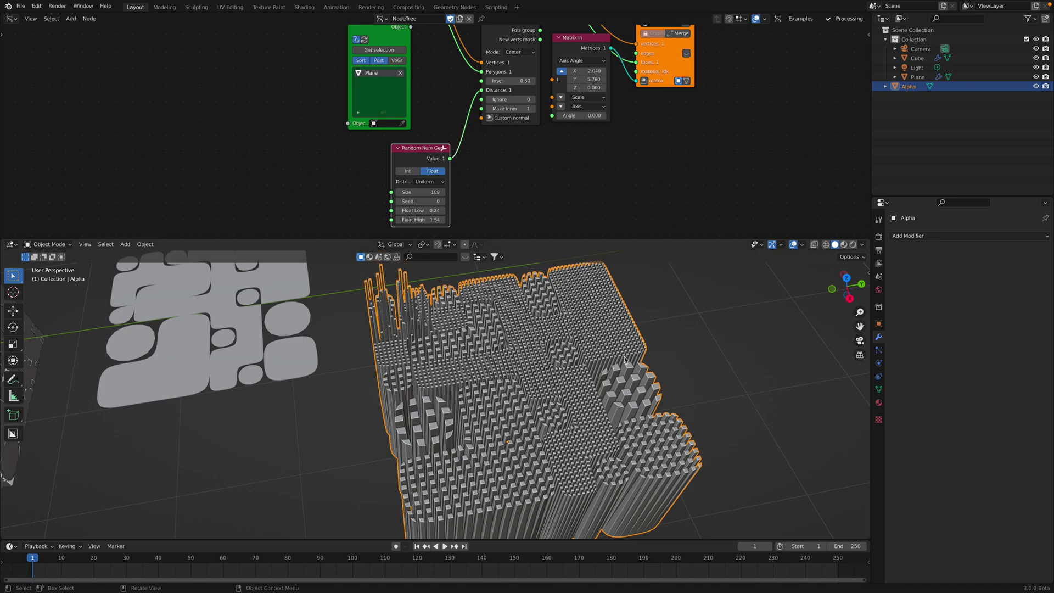
{"action": "left_click", "coordinate": [694, 365]}
{"action": "middle_click_drag", "start_coordinate": [693, 364], "coordinate": [548, 360]}
Set the Inset Special node's inset to 1.01.
{"action": "middle_click_drag", "start_coordinate": [530, 139], "coordinate": [496, 191]}
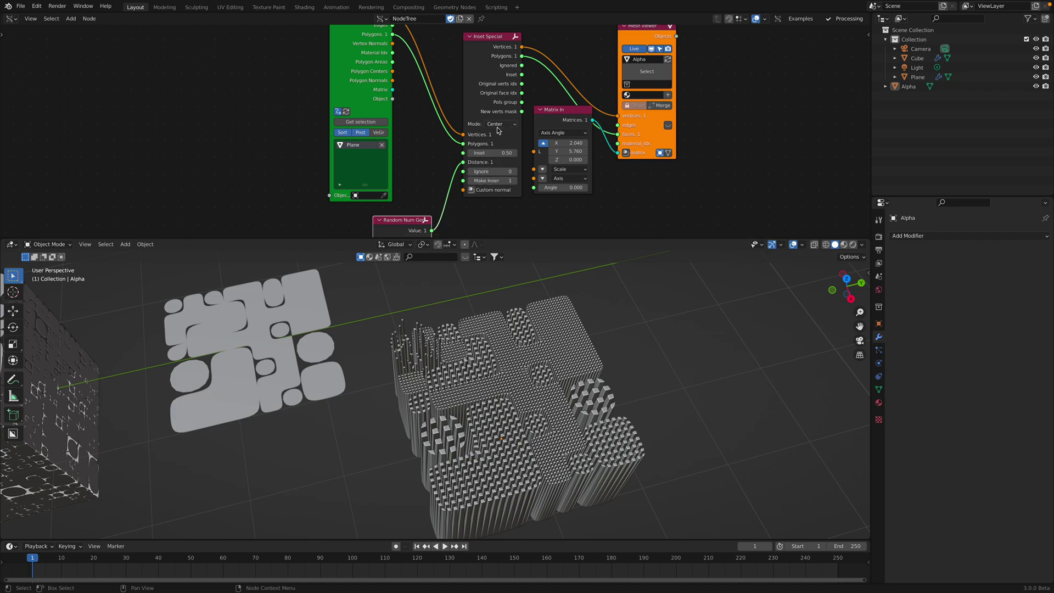
{"action": "left_click_drag", "start_coordinate": [493, 153], "coordinate": [530, 152]}
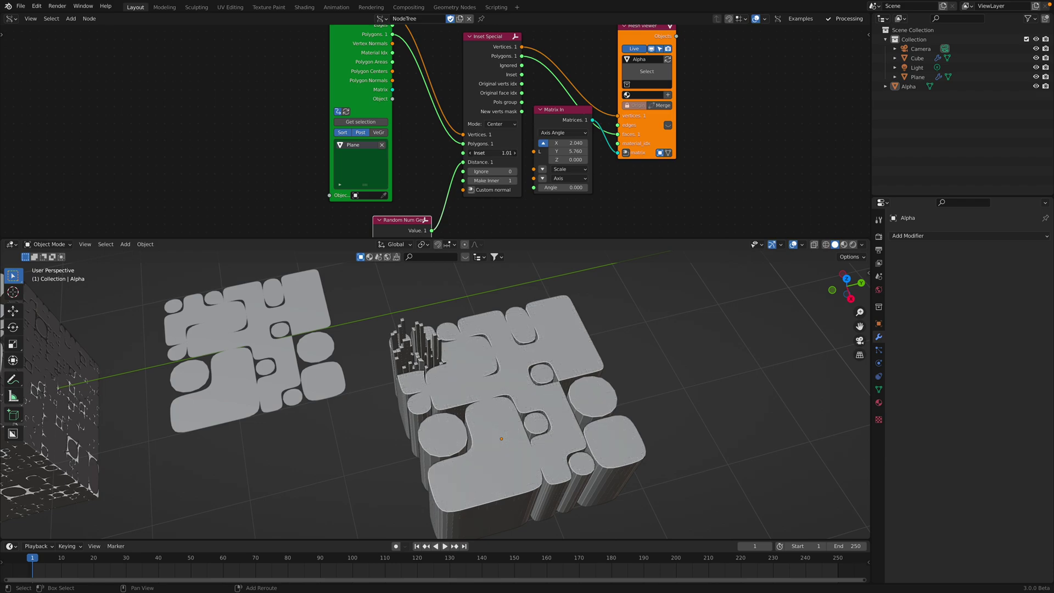
{"action": "middle_click_drag", "start_coordinate": [496, 102], "coordinate": [494, 122]}
{"action": "left_click", "coordinate": [487, 59]}
{"action": "left_click_drag", "start_coordinate": [479, 64], "coordinate": [482, 61]}
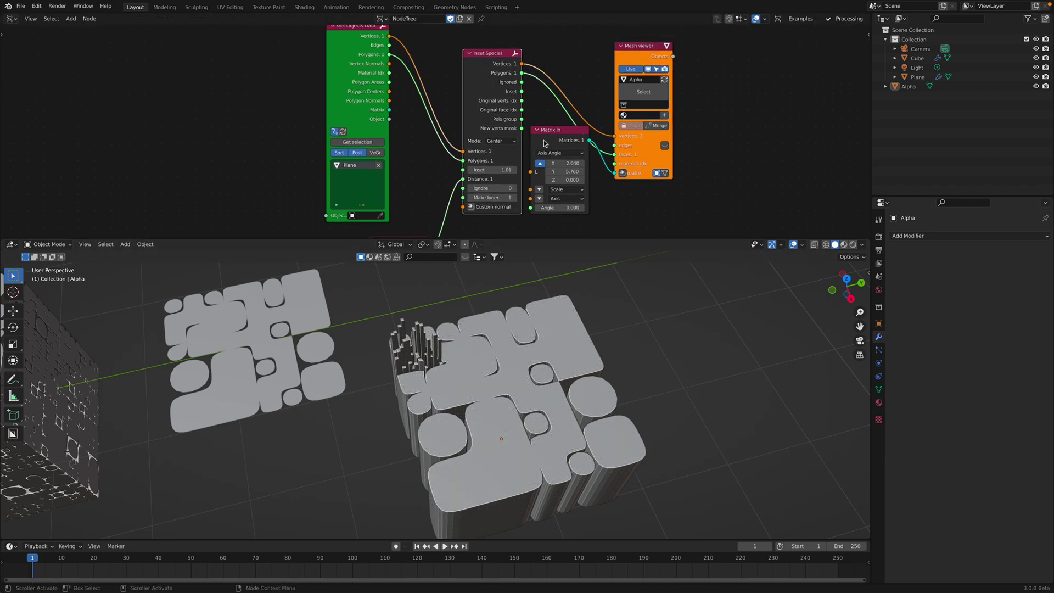
Move the Mesh viewer and Get Objects Data nodes farther from Inset Special to free space, and save the file.
{"action": "left_click", "coordinate": [437, 123]}
{"action": "scroll", "coordinate": [437, 124], "scroll_direction": "down", "scroll_amount": 3}
{"action": "middle_click_drag", "start_coordinate": [437, 123], "coordinate": [420, 171]}
{"action": "left_click_drag", "start_coordinate": [594, 114], "coordinate": [627, 64]}
{"action": "left_click_drag", "start_coordinate": [338, 95], "coordinate": [328, 33]}
{"action": "middle_click_drag", "start_coordinate": [349, 89], "coordinate": [333, 136]}
{"action": "left_click_drag", "start_coordinate": [334, 136], "coordinate": [323, 112]}
{"action": "scroll", "coordinate": [397, 107], "scroll_direction": "up", "scroll_amount": 2}
{"action": "key", "text": "ctrl+s"}
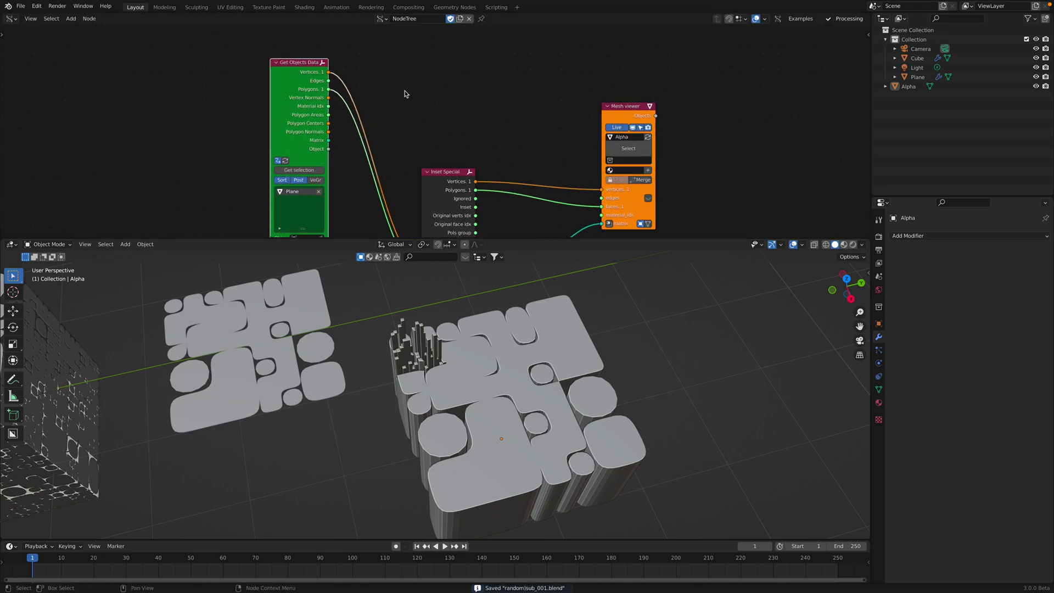
Add an Extrude Separate Faces node above and between the Get Objects Data and Mesh viewer nodes.
{"action": "key", "text": "alt+space"}
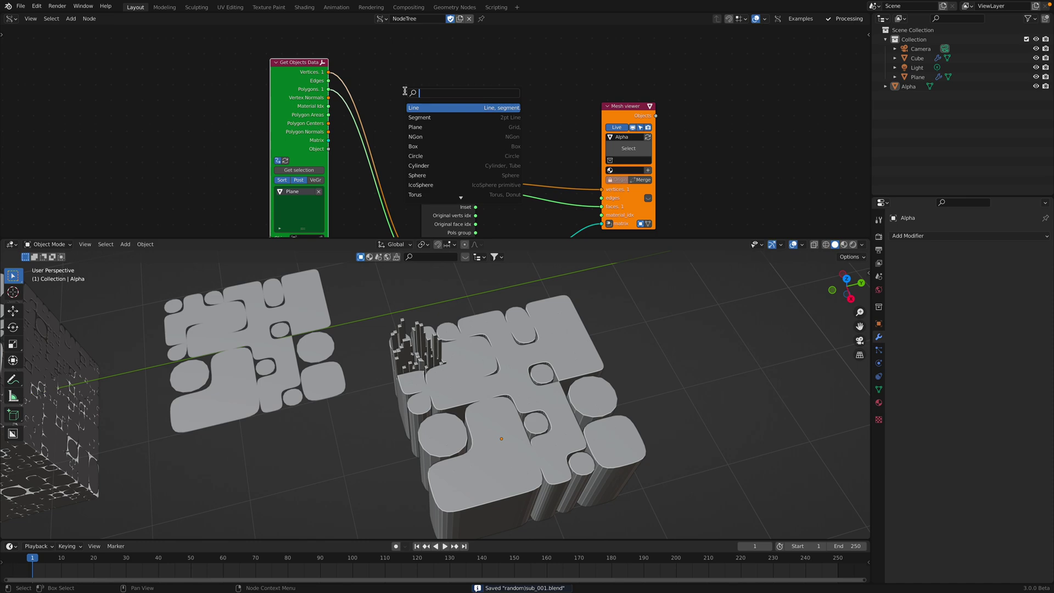
{"action": "type", "text": "extrude s"}
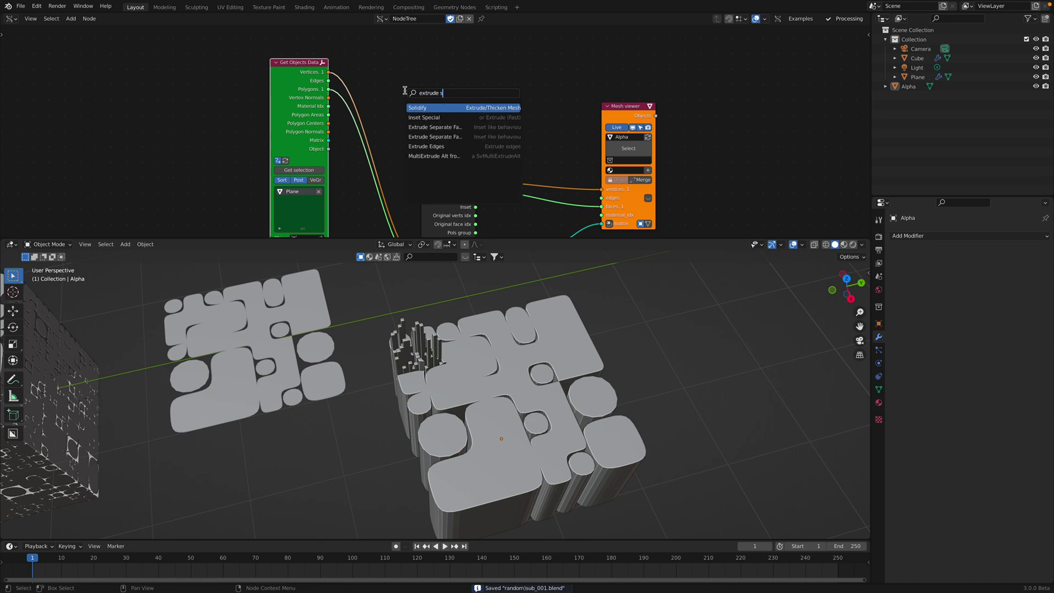
{"action": "key", "text": "Down"}
{"action": "key", "text": "Down"}
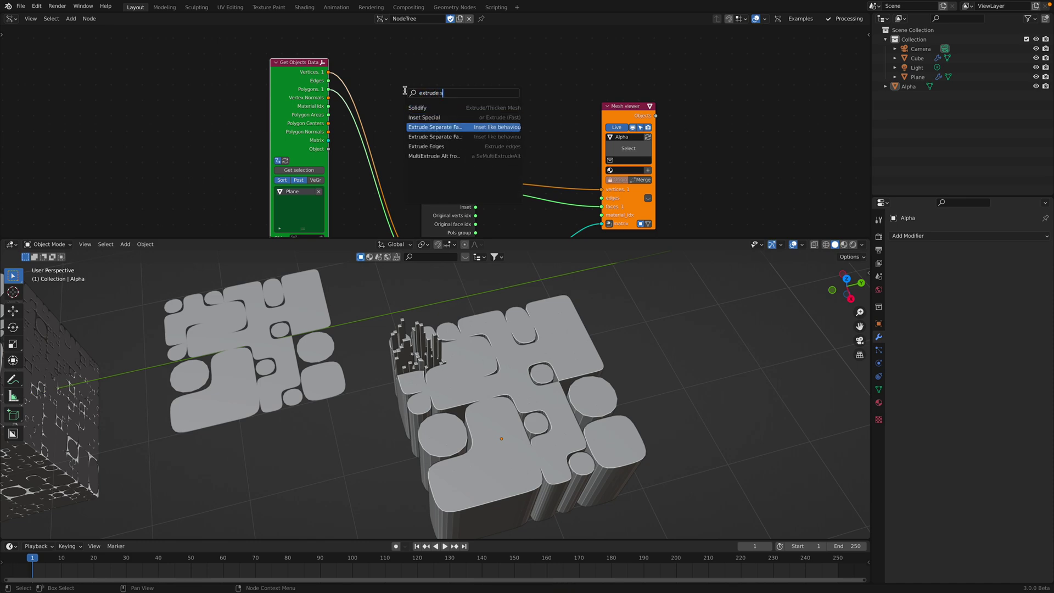
{"action": "key", "text": "Return"}
{"action": "left_click", "coordinate": [416, 28]}
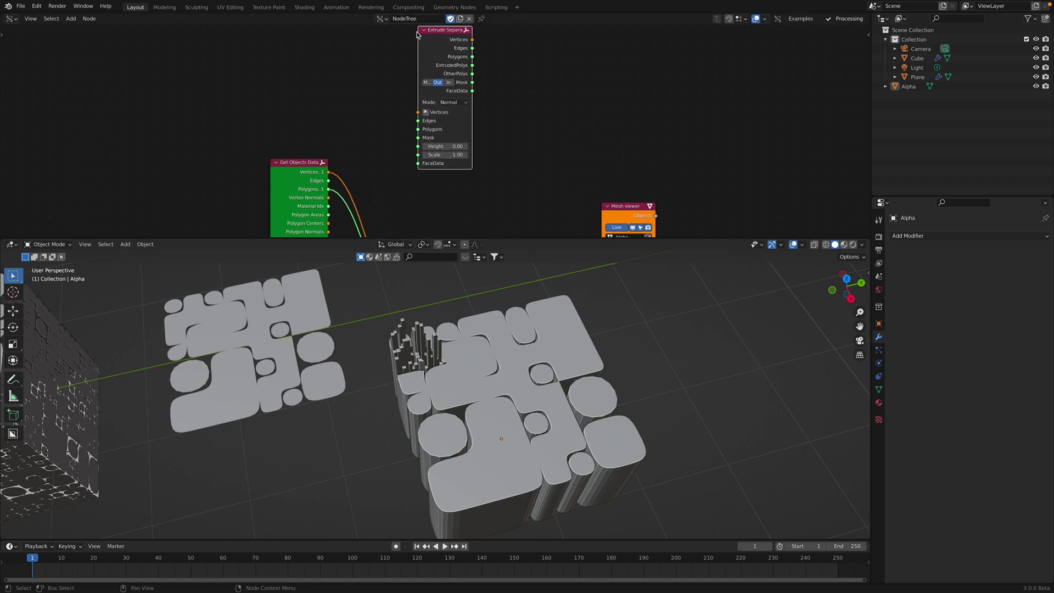
Link Get Objects Data's vertices, edges and polygons to the matching inputs of the Extrude Separate Faces node.
{"action": "scroll", "coordinate": [343, 152], "scroll_direction": "down", "scroll_amount": 2}
{"action": "middle_click_drag", "start_coordinate": [343, 152], "coordinate": [277, 127]}
{"action": "left_click", "coordinate": [309, 94]}
{"action": "left_click", "coordinate": [387, 51], "text": "shift"}
{"action": "key", "text": "f"}
{"action": "key", "text": "f"}
{"action": "key", "text": "f"}
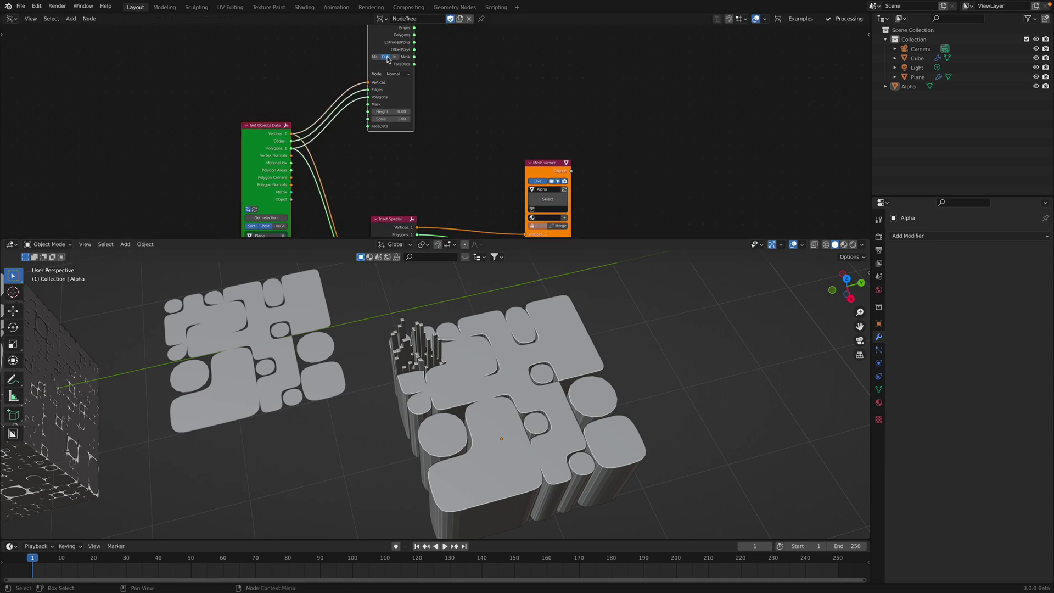
Move the Mesh viewer beside the Extrude Separate Faces node and feed it that node's vertices, edges and polygons.
{"action": "left_click_drag", "start_coordinate": [538, 171], "coordinate": [542, 76]}
{"action": "middle_click_drag", "start_coordinate": [468, 102], "coordinate": [451, 151]}
{"action": "left_click_drag", "start_coordinate": [375, 66], "coordinate": [391, 82]}
{"action": "left_click", "coordinate": [537, 121], "text": "shift"}
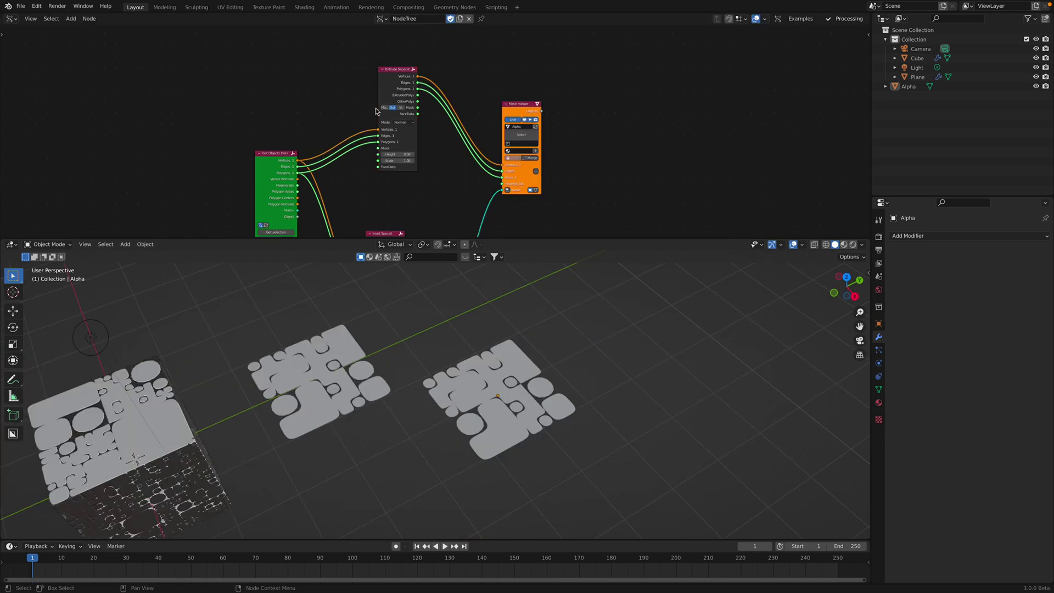
Set the Extrude Separate Faces node's height to 0.33 and view the extruded mesh up close.
{"action": "scroll", "coordinate": [376, 107], "scroll_direction": "up", "scroll_amount": 1}
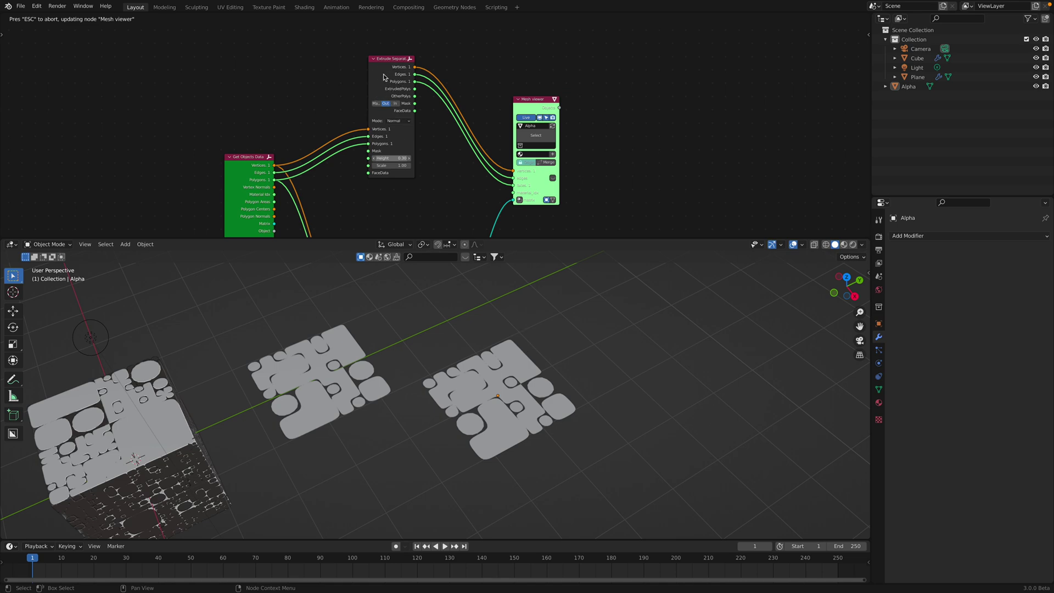
{"action": "middle_click_drag", "start_coordinate": [486, 276], "coordinate": [489, 308]}
{"action": "scroll", "coordinate": [559, 375], "scroll_direction": "up", "scroll_amount": 2}
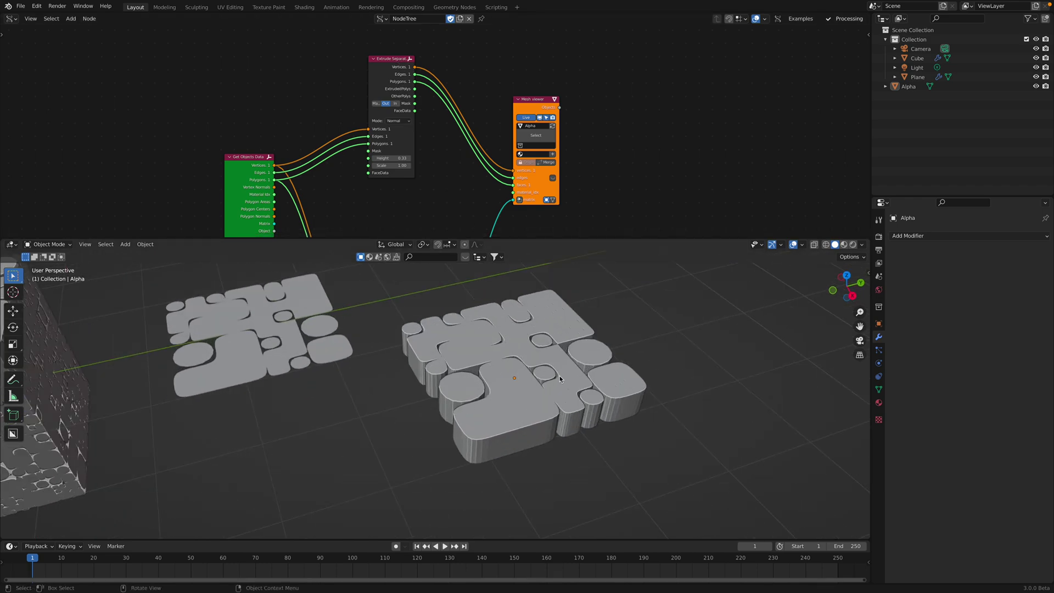
{"action": "middle_click_drag", "start_coordinate": [321, 114], "coordinate": [338, 97]}
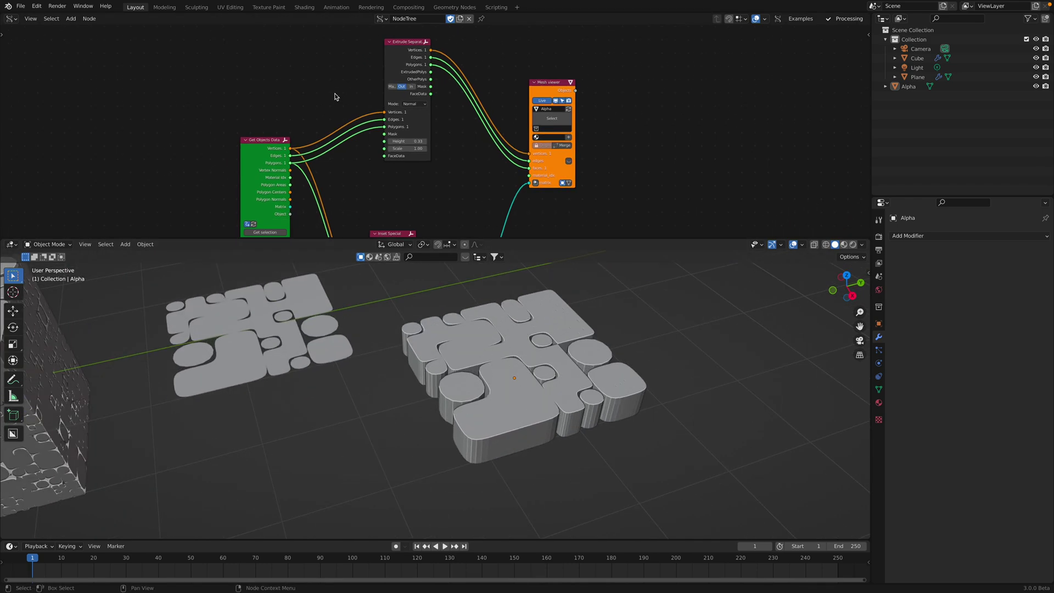
{"action": "key", "text": "shift+a"}
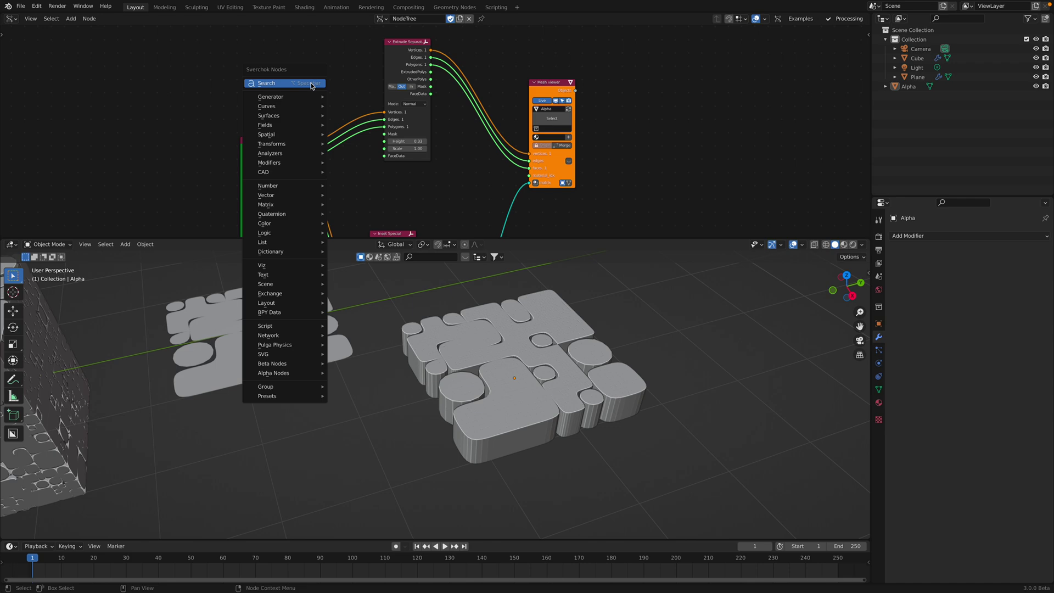
{"action": "left_click", "coordinate": [310, 84]}
{"action": "type", "text": "random"}
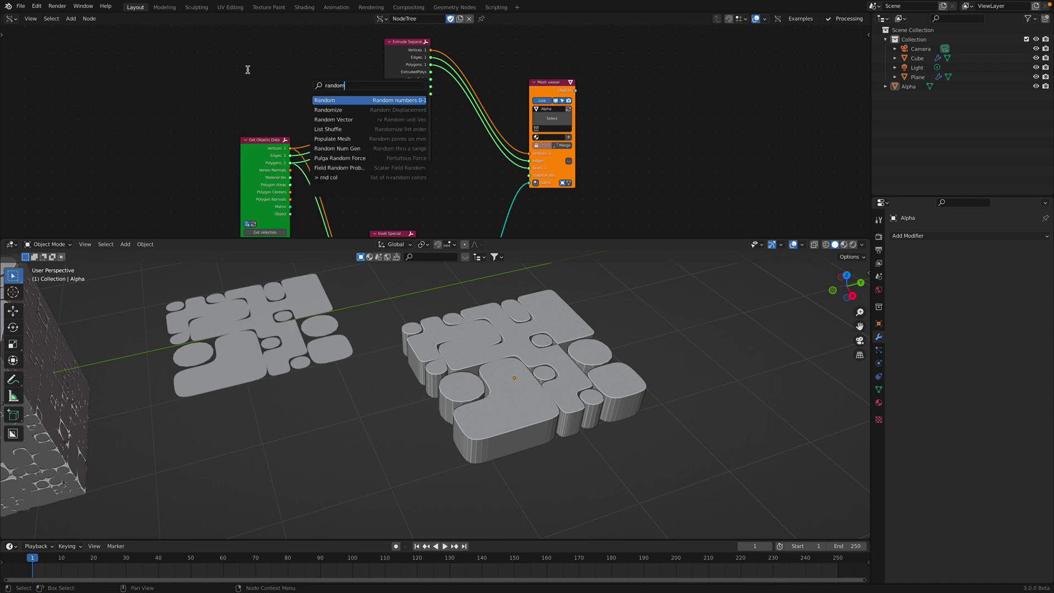
{"action": "type", "text": " val"}
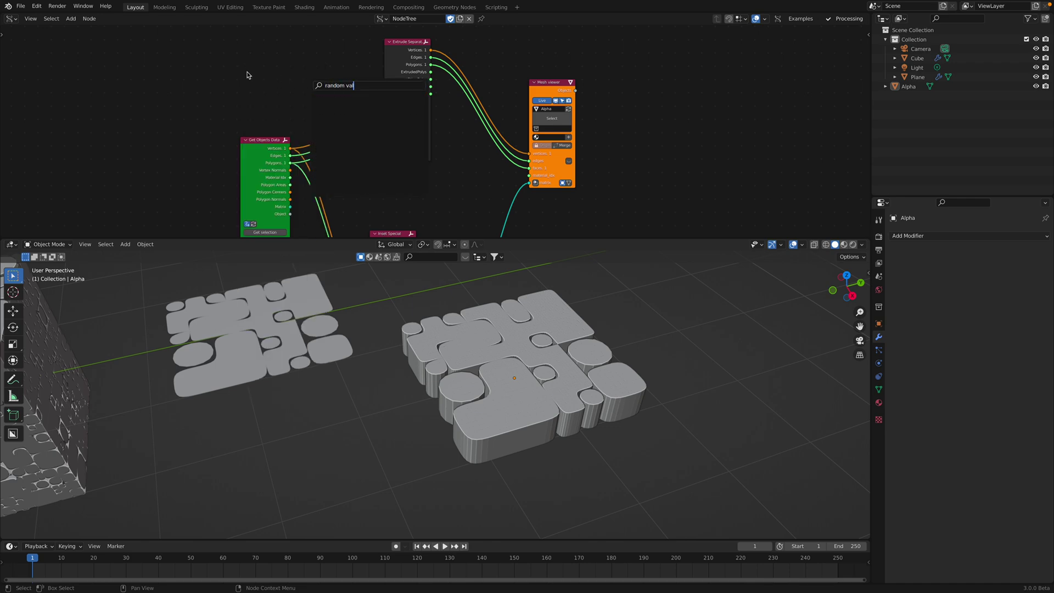
{"action": "key", "text": "Return"}
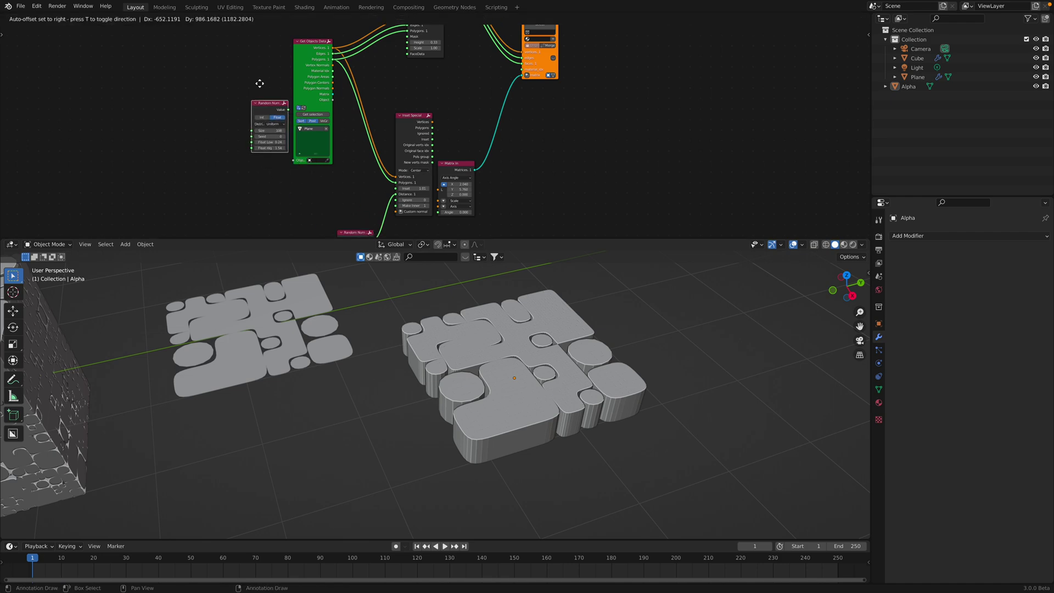
Place a duplicate of the Random Num Gen node above Get Objects Data and connect its value to the Extrude node's height.
{"action": "left_click", "coordinate": [223, 16]}
{"action": "middle_click_drag", "start_coordinate": [239, 84], "coordinate": [237, 196]}
{"action": "left_click", "coordinate": [224, 161]}
{"action": "left_click_drag", "start_coordinate": [244, 148], "coordinate": [282, 90]}
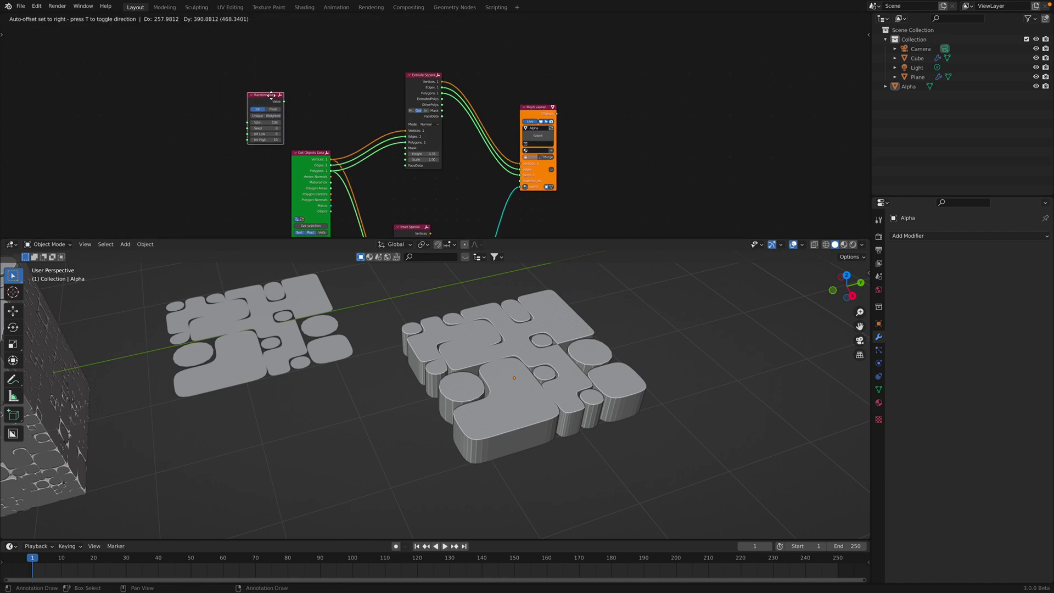
{"action": "scroll", "coordinate": [265, 103], "scroll_direction": "up", "scroll_amount": 1}
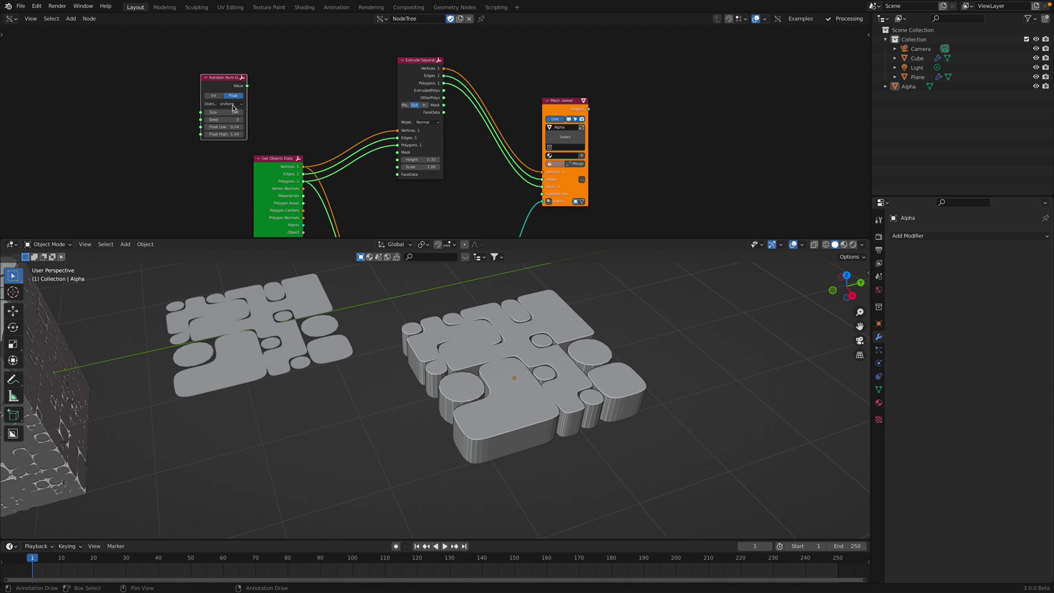
{"action": "left_click_drag", "start_coordinate": [246, 86], "coordinate": [396, 161]}
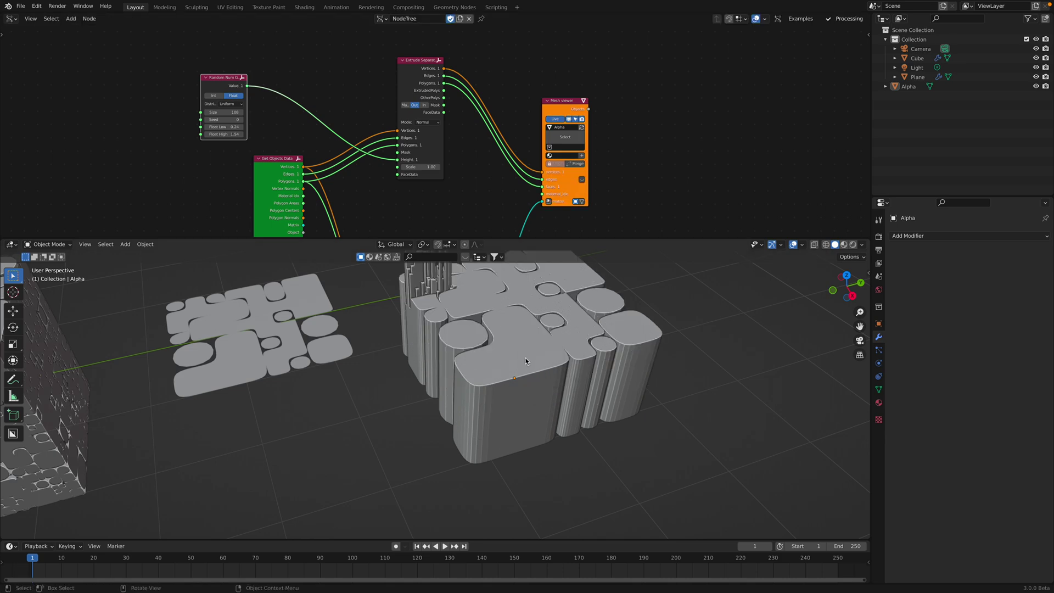
Examine the unevenly extruded faces from above and switch the viewport to wireframe display.
{"action": "scroll", "coordinate": [516, 351], "scroll_direction": "down", "scroll_amount": 1}
{"action": "middle_click_drag", "start_coordinate": [515, 353], "coordinate": [508, 360]}
{"action": "scroll", "coordinate": [462, 361], "scroll_direction": "up", "scroll_amount": 4}
{"action": "middle_click_drag", "start_coordinate": [455, 338], "coordinate": [499, 376]}
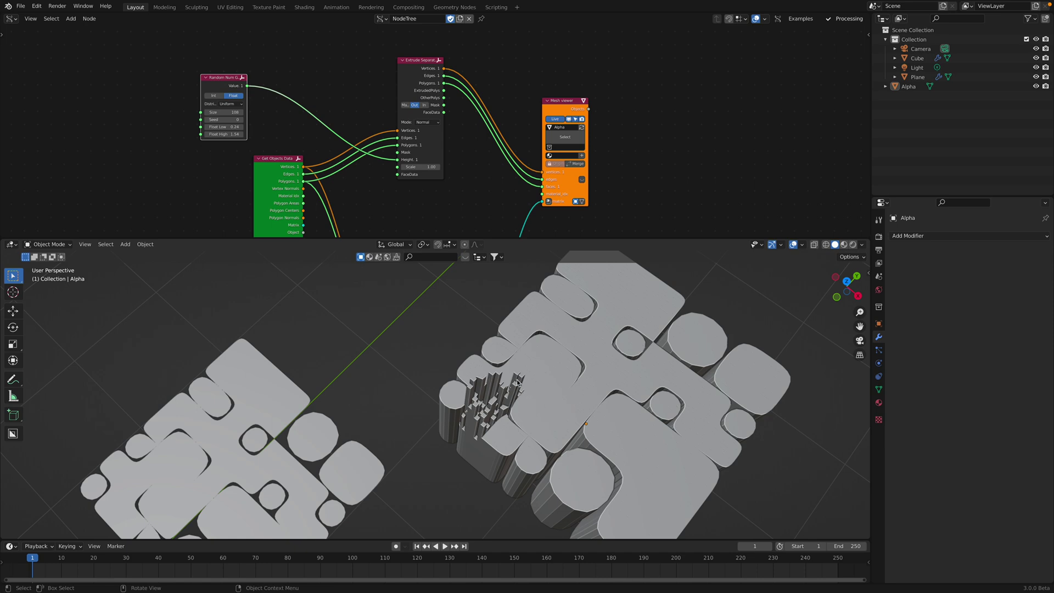
{"action": "scroll", "coordinate": [517, 383], "scroll_direction": "down", "scroll_amount": 1}
{"action": "key", "text": "z"}
{"action": "left_click", "coordinate": [315, 422]}
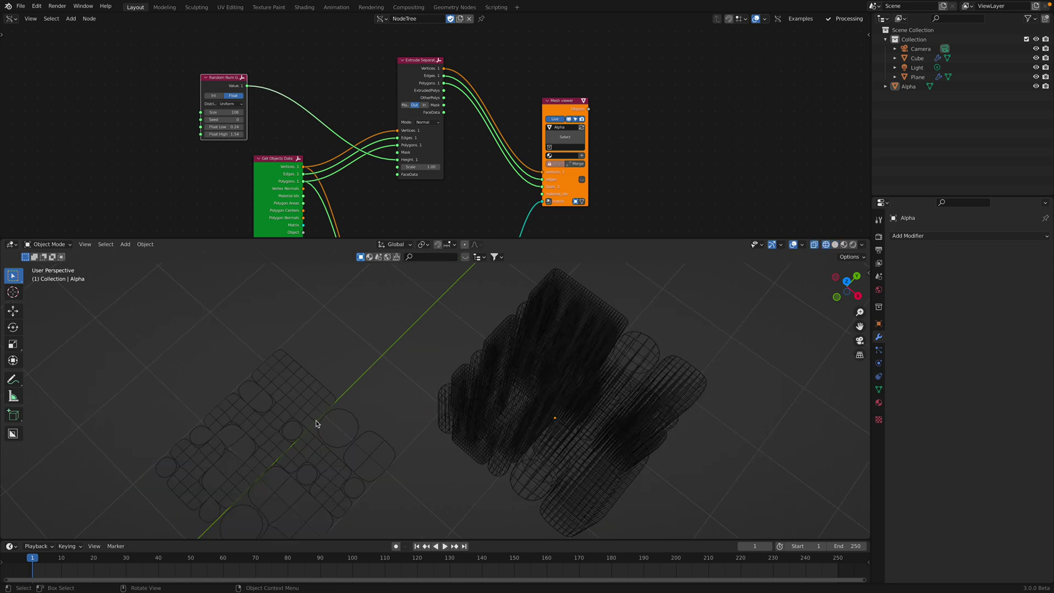
Replace the flat plane's Subdivision modifier with a Weld modifier.
{"action": "mouse_move", "coordinate": [315, 422]}
{"action": "middle_mouse_down", "text": "shift"}
{"action": "mouse_move", "coordinate": [478, 377]}
{"action": "mouse_move", "coordinate": [484, 402]}
{"action": "middle_mouse_up", "text": "shift"}
{"action": "scroll", "coordinate": [476, 377], "scroll_direction": "up", "scroll_amount": 4}
{"action": "left_click", "coordinate": [395, 427]}
{"action": "scroll", "coordinate": [485, 403], "scroll_direction": "down", "scroll_amount": 4}
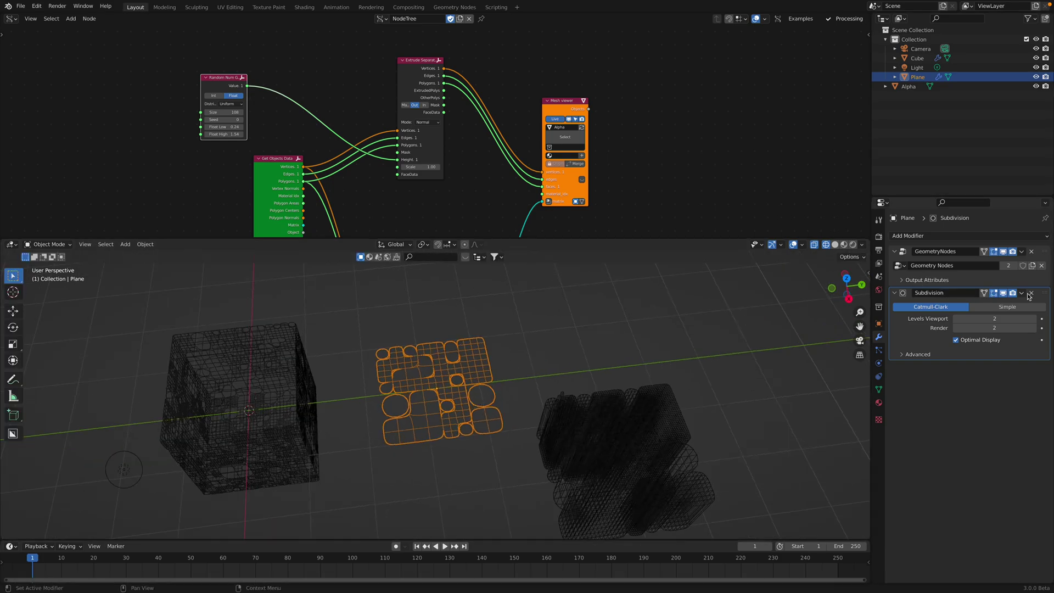
{"action": "left_click", "coordinate": [1030, 293]}
{"action": "left_click", "coordinate": [986, 236]}
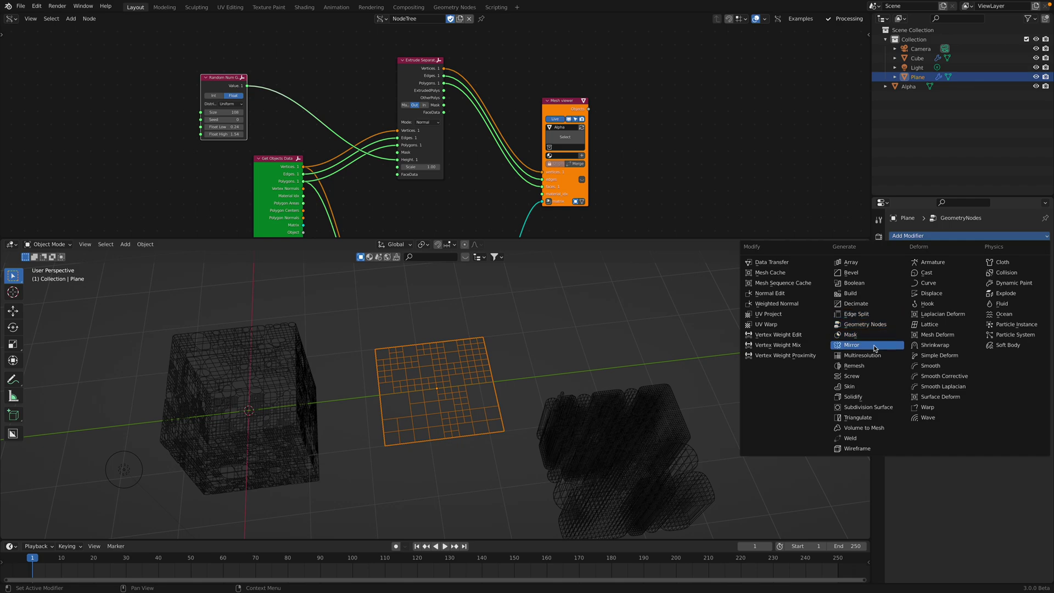
{"action": "left_click", "coordinate": [873, 438]}
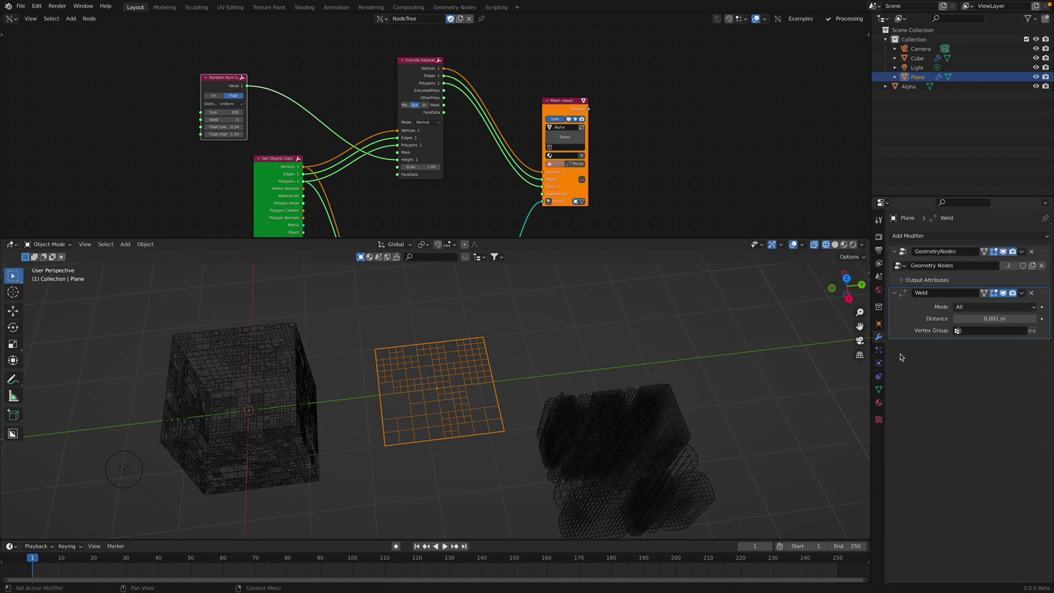
{"action": "left_click", "coordinate": [986, 319]}
{"action": "left_click", "coordinate": [756, 329]}
Advance the timeline to frame 2 to refresh the extruded mesh and show the viewport in solid shading.
{"action": "middle_click_drag", "start_coordinate": [494, 327], "coordinate": [823, 288]}
{"action": "key", "text": "Right"}
{"action": "left_click", "coordinate": [837, 244]}
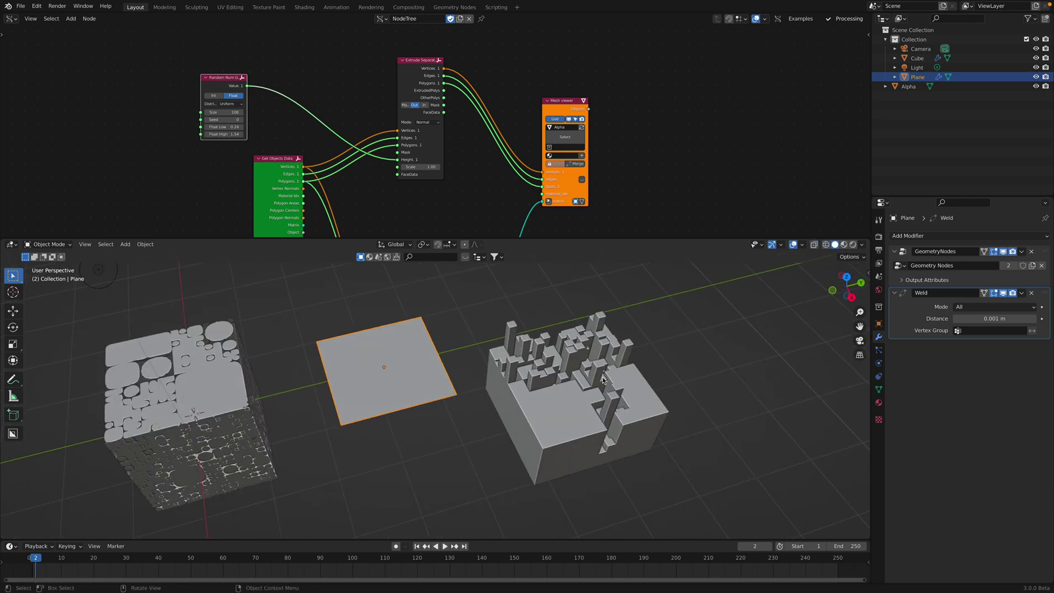
{"action": "left_click", "coordinate": [571, 395]}
Set the Random Num Gen node's size to 142 and its seed to 52.
{"action": "middle_click_drag", "start_coordinate": [233, 128], "coordinate": [251, 81]}
{"action": "mouse_move", "coordinate": [246, 73]}
{"action": "left_mouse_down"}
{"action": "mouse_move", "coordinate": [244, 87]}
{"action": "mouse_move", "coordinate": [261, 65]}
{"action": "mouse_move", "coordinate": [222, 65]}
{"action": "mouse_move", "coordinate": [242, 66]}
{"action": "left_mouse_up"}
{"action": "middle_click_drag", "start_coordinate": [605, 328], "coordinate": [571, 369], "text": "shift"}
Compare the plane's face layout with the extruded mesh in wireframe display, and return to solid shading.
{"action": "left_click", "coordinate": [390, 368]}
{"action": "scroll", "coordinate": [391, 369], "scroll_direction": "down", "scroll_amount": 1}
{"action": "mouse_move", "coordinate": [390, 369]}
{"action": "middle_mouse_down", "text": "shift"}
{"action": "mouse_move", "coordinate": [393, 394]}
{"action": "mouse_move", "coordinate": [448, 365]}
{"action": "mouse_move", "coordinate": [429, 357]}
{"action": "mouse_move", "coordinate": [543, 396]}
{"action": "mouse_move", "coordinate": [498, 360]}
{"action": "middle_mouse_up", "text": "shift"}
{"action": "scroll", "coordinate": [448, 364], "scroll_direction": "down", "scroll_amount": 1}
{"action": "key", "text": "shift+z"}
{"action": "left_click", "coordinate": [545, 395]}
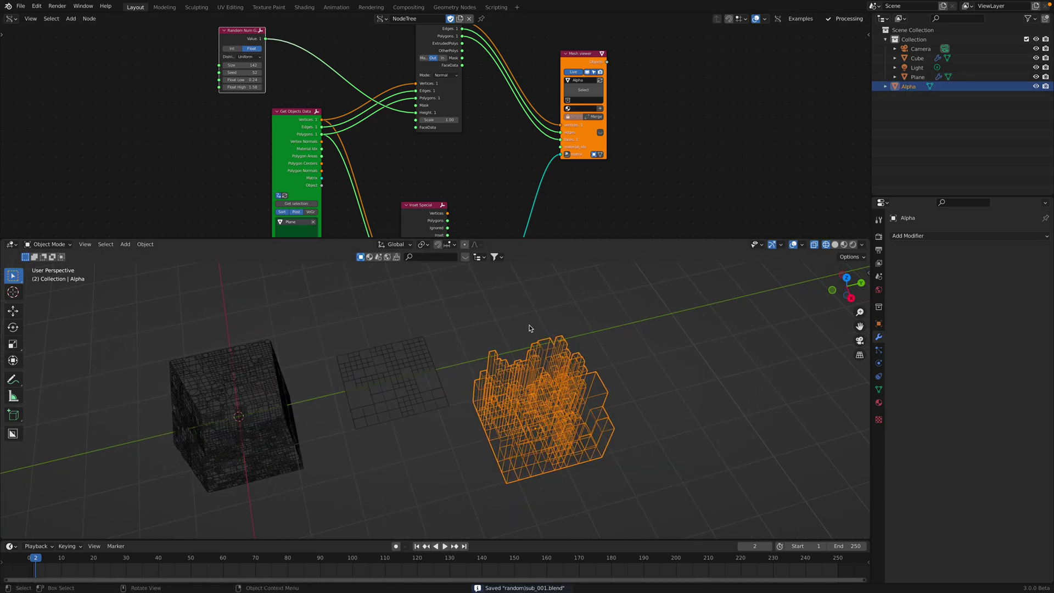
{"action": "key", "text": "z"}
{"action": "left_click", "coordinate": [598, 327]}
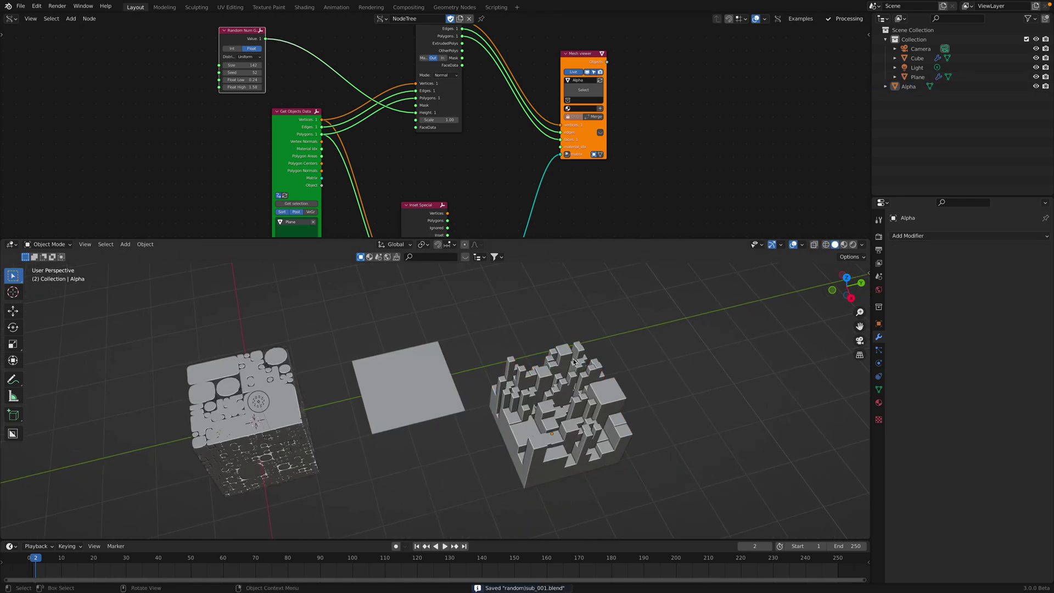
Add a level 2 Subdivision modifier to the extruded Alpha mesh and save the file.
{"action": "middle_click_drag", "start_coordinate": [598, 327], "coordinate": [556, 337]}
{"action": "scroll", "coordinate": [556, 393], "scroll_direction": "up", "scroll_amount": 2}
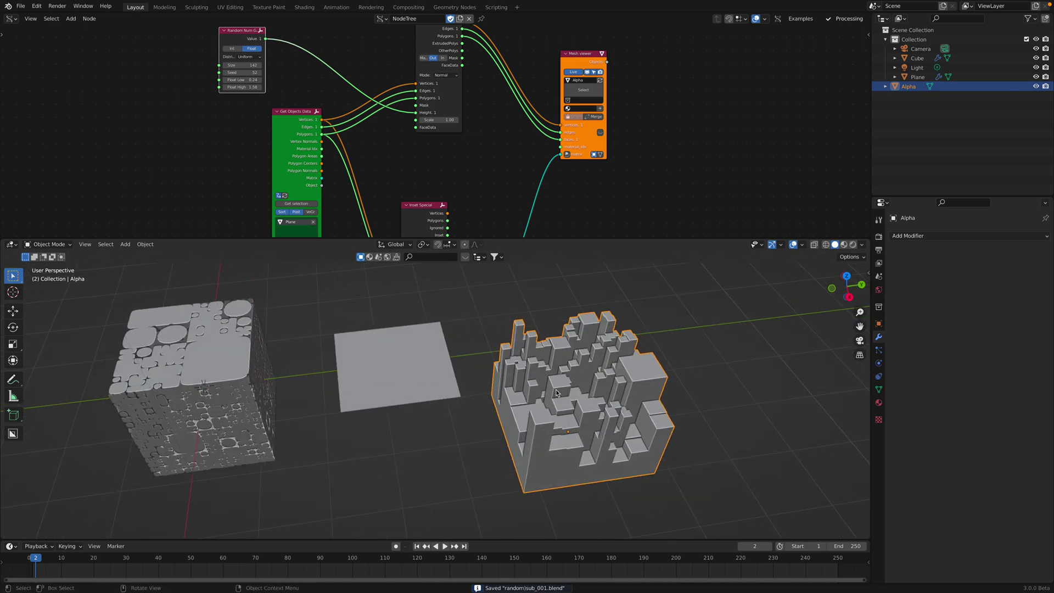
{"action": "key", "text": "ctrl+2"}
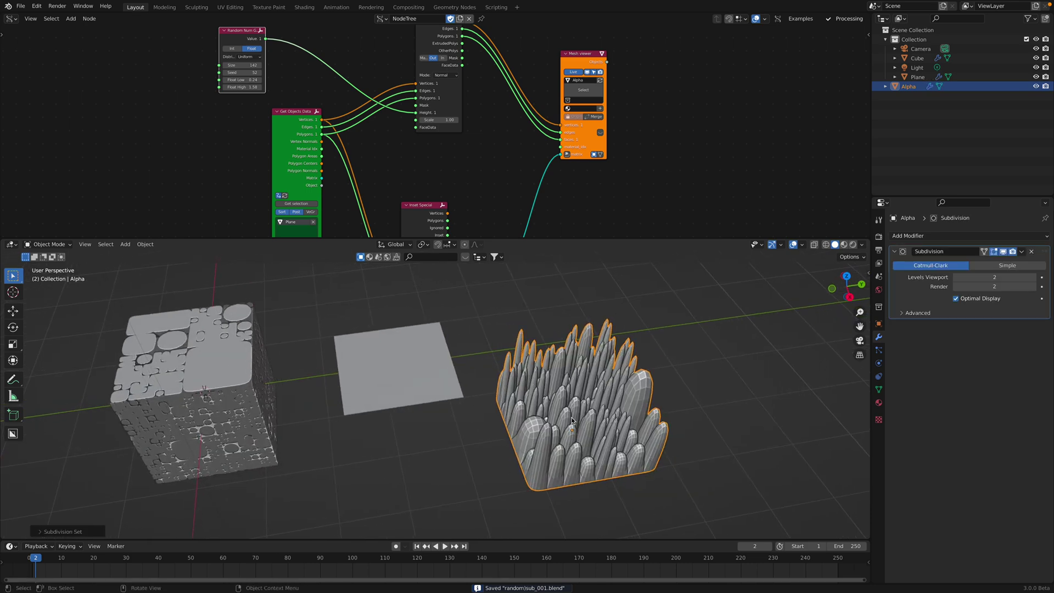
{"action": "middle_click_drag", "start_coordinate": [613, 384], "coordinate": [598, 365]}
{"action": "key", "text": "ctrl+s"}
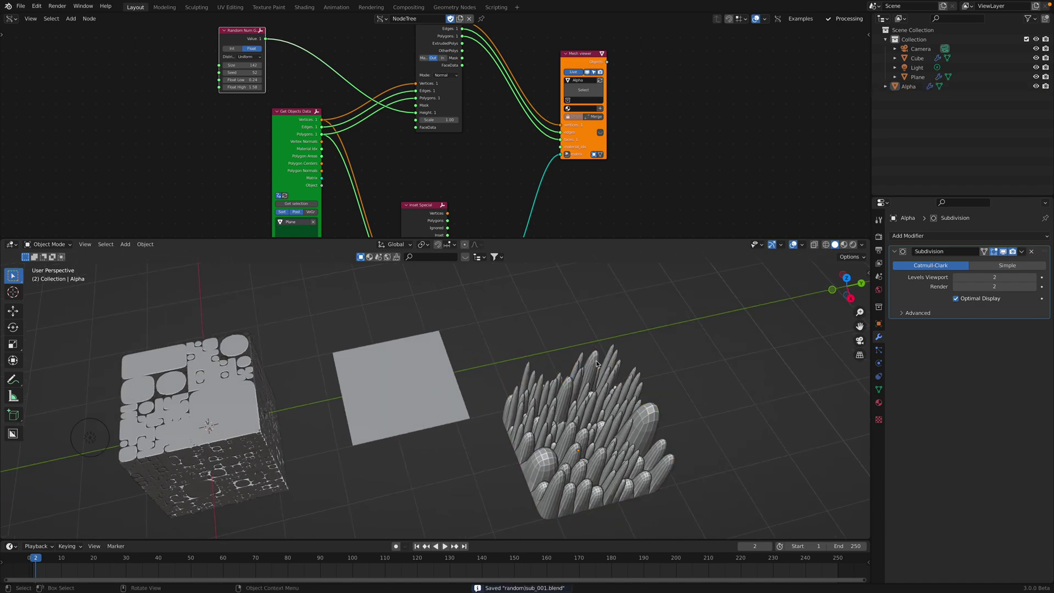
Move the extruded Alpha mesh along the X axis to sit beside the flat plane.
{"action": "middle_click_drag", "start_coordinate": [496, 367], "coordinate": [461, 335]}
{"action": "key", "text": "g"}
{"action": "key", "text": "x"}
{"action": "left_click", "coordinate": [538, 350]}
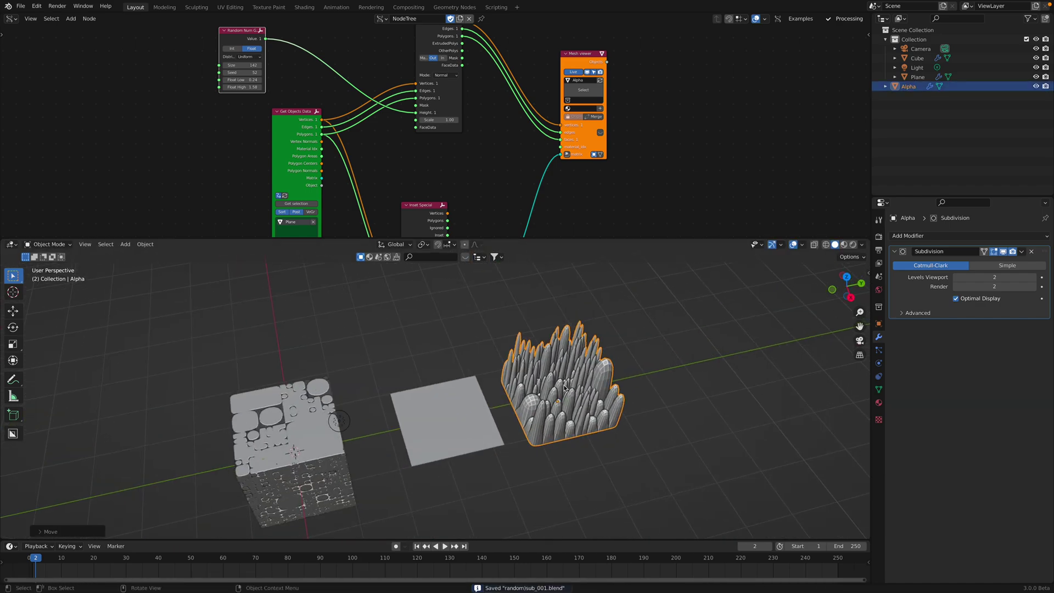
{"action": "scroll", "coordinate": [620, 466], "scroll_direction": "up", "scroll_amount": 2}
{"action": "middle_click_drag", "start_coordinate": [648, 475], "coordinate": [606, 410]}
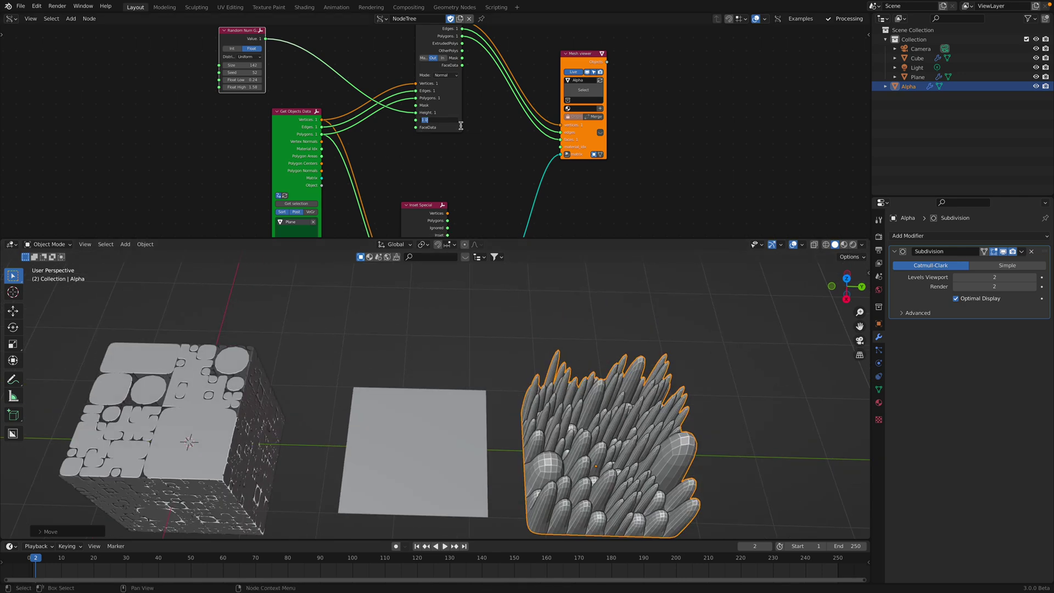
Adjust the Extrude node's scale to change the height of the rounded spikes, and save the file.
{"action": "key", "text": "Return"}
{"action": "middle_click_drag", "start_coordinate": [590, 336], "coordinate": [615, 362]}
{"action": "left_click_drag", "start_coordinate": [438, 120], "coordinate": [477, 119]}
{"action": "left_click", "coordinate": [566, 346]}
{"action": "scroll", "coordinate": [538, 377], "scroll_direction": "down", "scroll_amount": 1}
{"action": "middle_click_drag", "start_coordinate": [538, 377], "coordinate": [598, 384]}
{"action": "key", "text": "ctrl+s"}
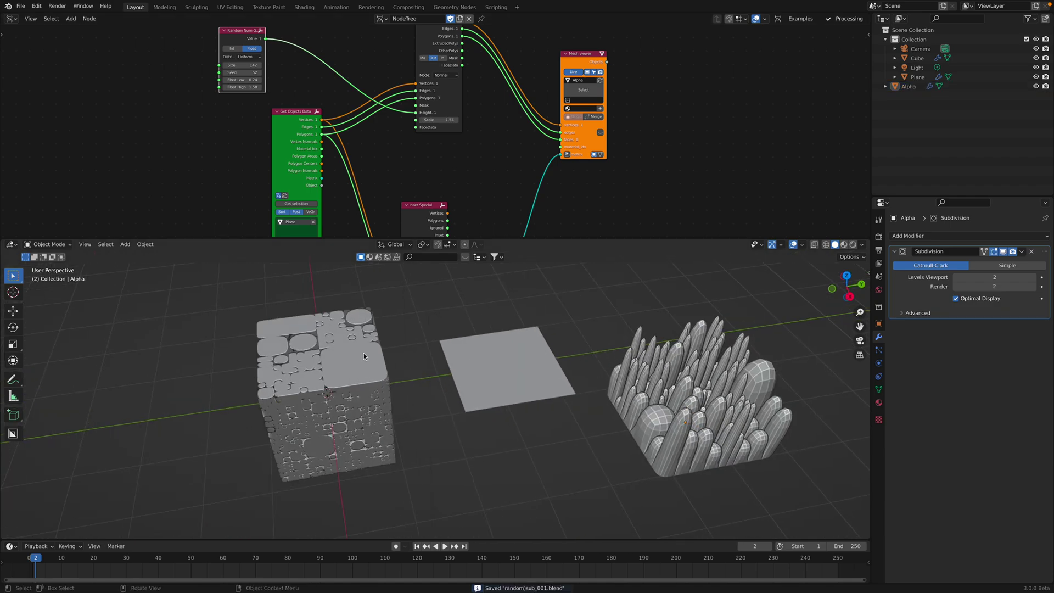
Show the cube's Geometry Nodes tree in the Geometry Node Editor and enlarge the editor area.
{"action": "left_click", "coordinate": [363, 355]}
{"action": "key", "text": "Home"}
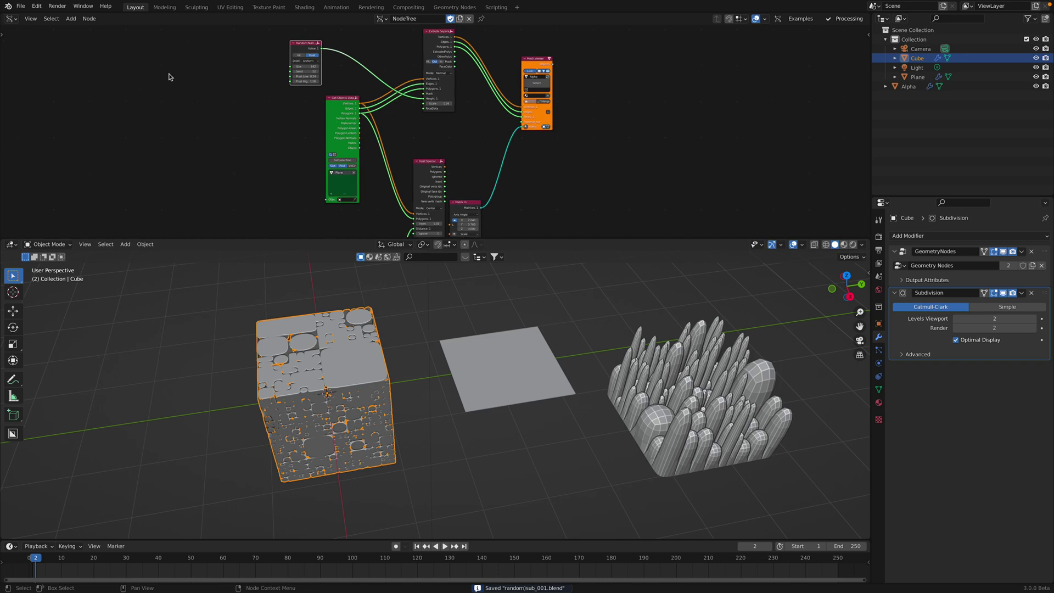
{"action": "left_click", "coordinate": [11, 18]}
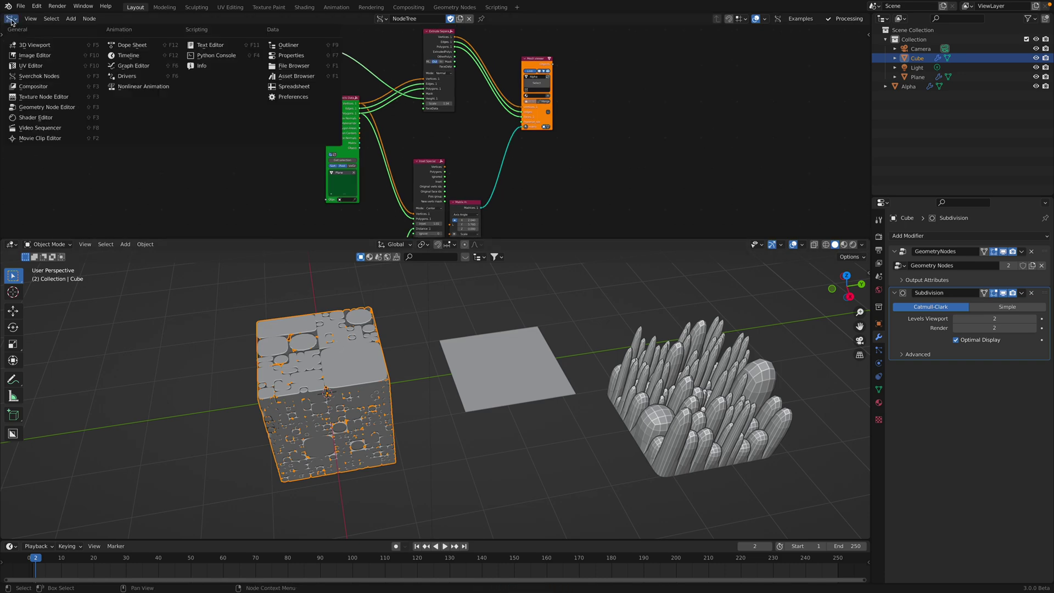
{"action": "left_click", "coordinate": [41, 110]}
{"action": "left_click", "coordinate": [393, 19]}
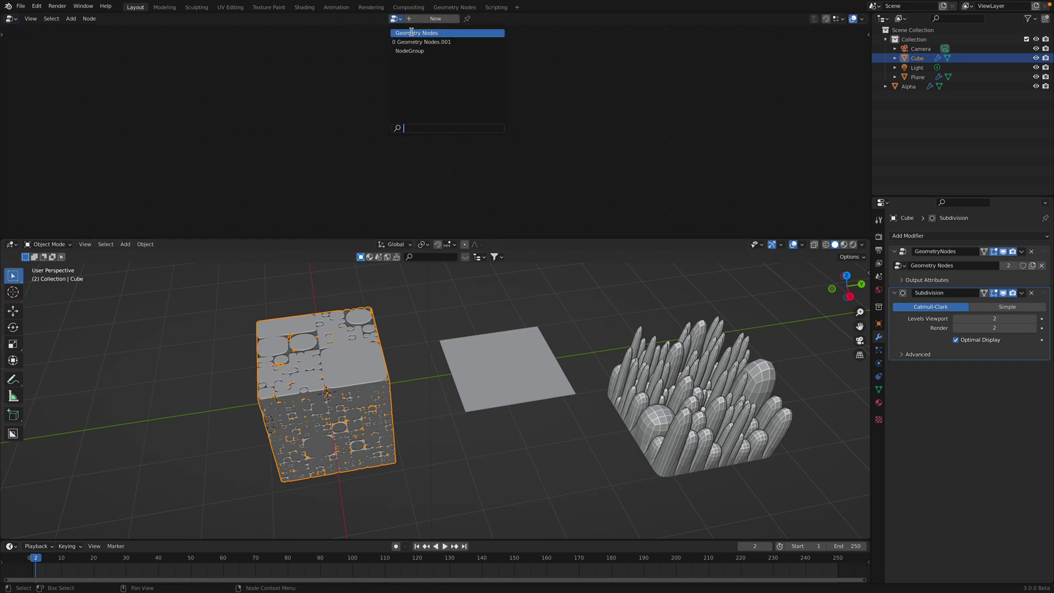
{"action": "left_click", "coordinate": [1046, 252]}
{"action": "left_click", "coordinate": [1046, 252]}
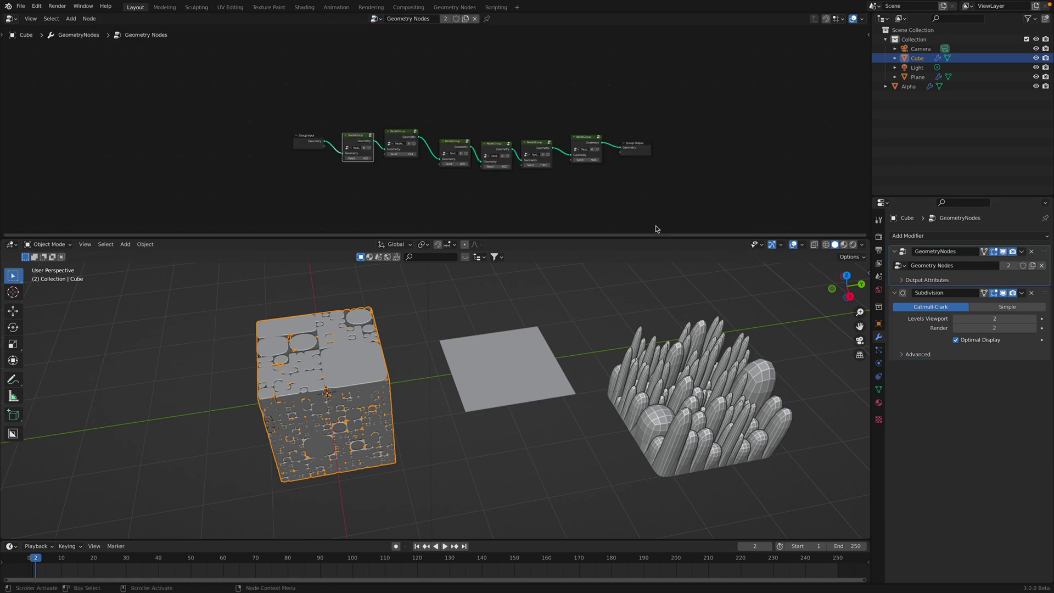
{"action": "left_click_drag", "start_coordinate": [648, 238], "coordinate": [632, 313]}
{"action": "key", "text": "Home"}
Search the available geometry nodes for an extrude node.
{"action": "key", "text": "shift+a"}
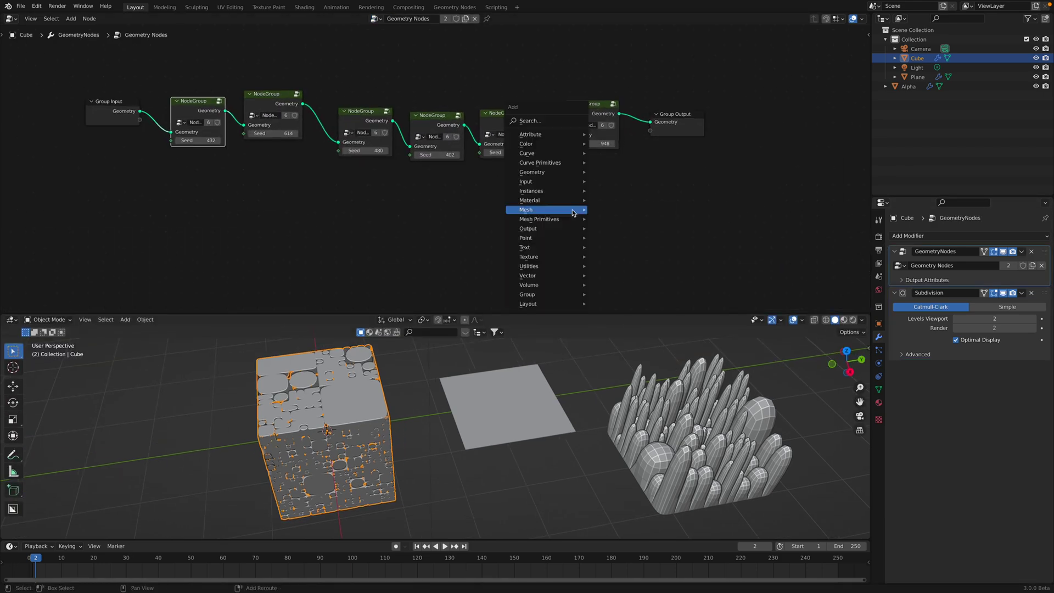
{"action": "left_click", "coordinate": [561, 121]}
{"action": "type", "text": "extr"}
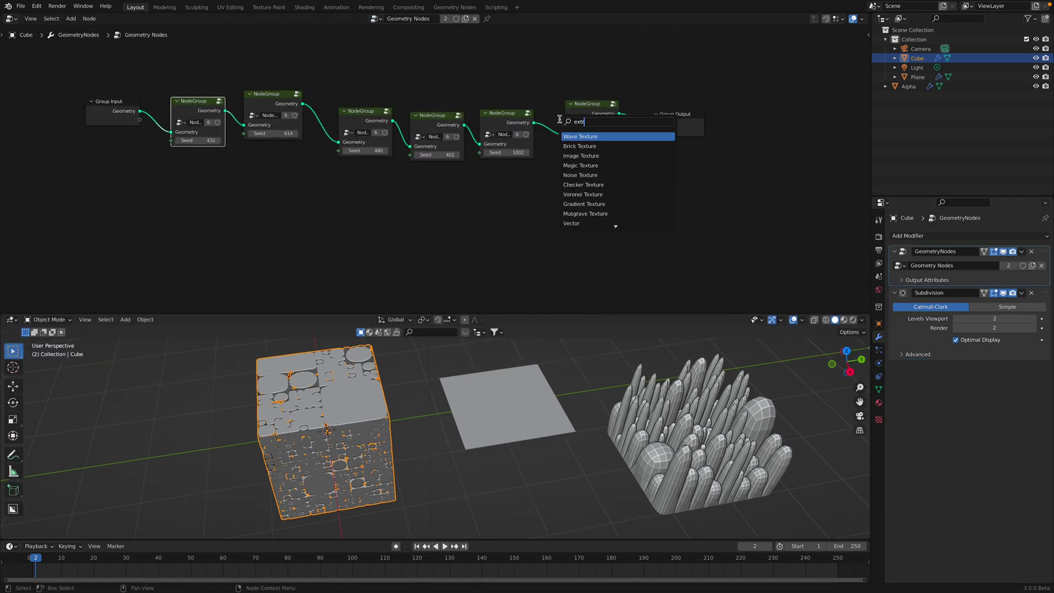
{"action": "type", "text": "ude"}
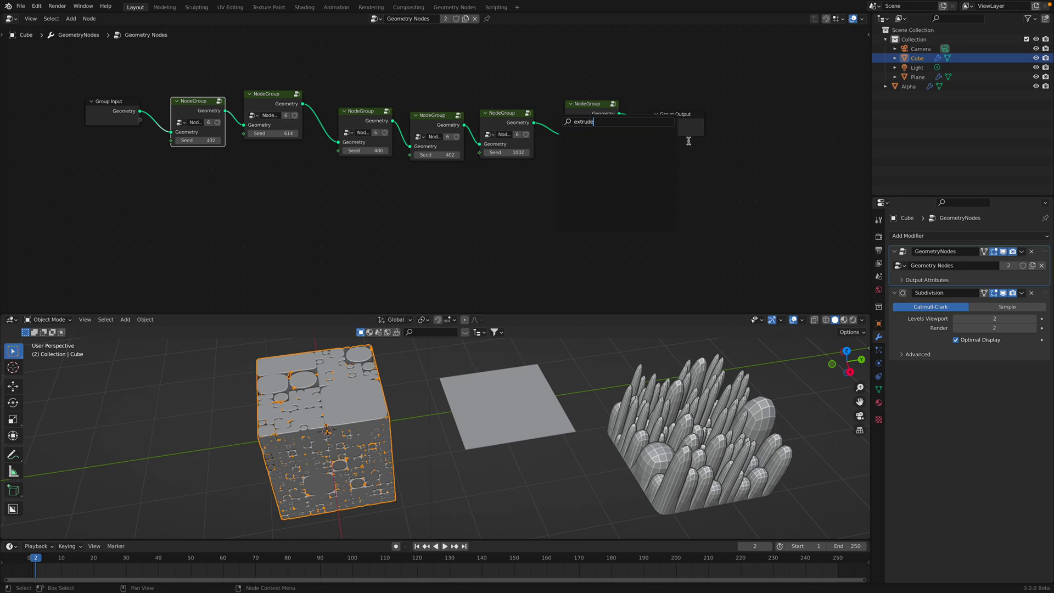
Arrange the six NodeGroup nodes in a more evenly spaced row between Group Input and Group Output.
{"action": "left_click_drag", "start_coordinate": [589, 113], "coordinate": [577, 125]}
{"action": "left_click", "coordinate": [492, 119]}
{"action": "left_click_drag", "start_coordinate": [440, 121], "coordinate": [200, 109]}
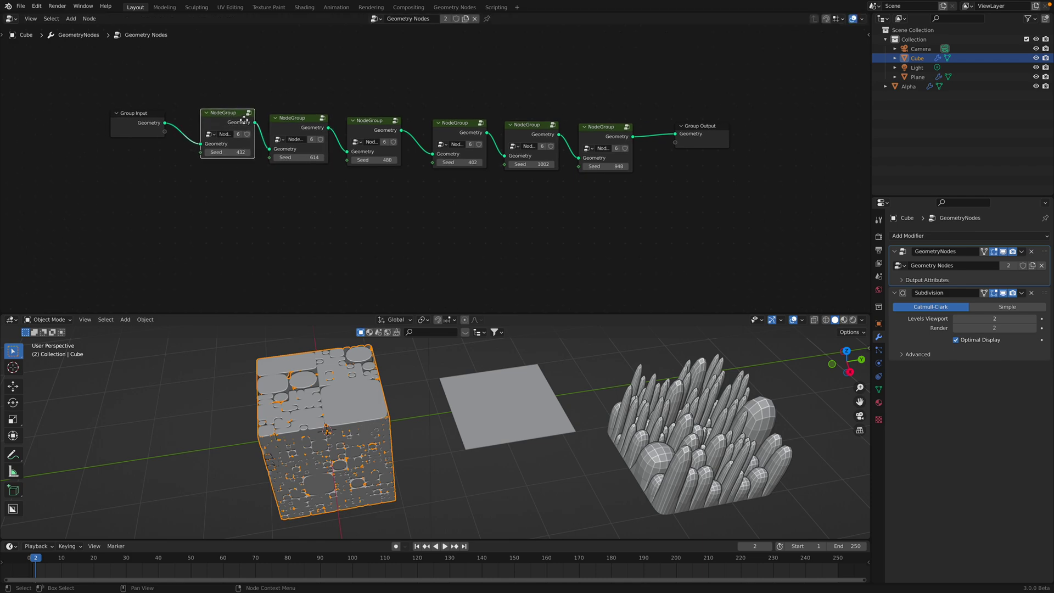
{"action": "middle_click_drag", "start_coordinate": [244, 120], "coordinate": [247, 124]}
Set the seeds of the last four NodeGroup nodes to 666, 216, 1276 and 1124.
{"action": "left_click_drag", "start_coordinate": [603, 170], "coordinate": [648, 170]}
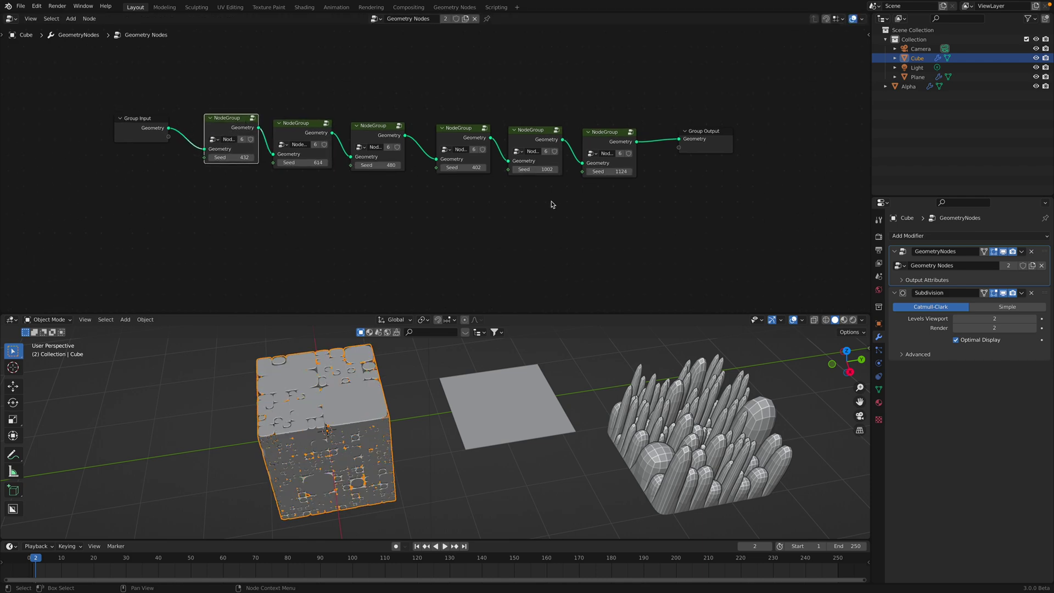
{"action": "left_click_drag", "start_coordinate": [531, 170], "coordinate": [560, 171]}
{"action": "left_click_drag", "start_coordinate": [445, 170], "coordinate": [401, 164]}
Inside the node group, reposition the nodes and adjust the Random Value probability; return to the main tree and save the file.
{"action": "key", "text": "Tab"}
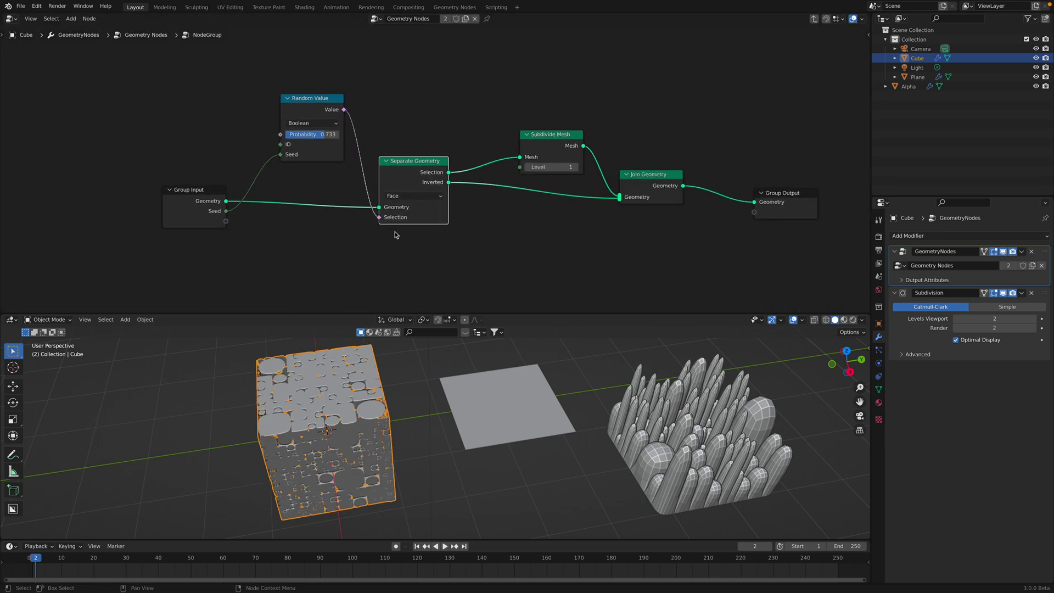
{"action": "left_click_drag", "start_coordinate": [415, 165], "coordinate": [429, 163]}
{"action": "left_click_drag", "start_coordinate": [316, 142], "coordinate": [311, 142]}
{"action": "left_click_drag", "start_coordinate": [545, 137], "coordinate": [531, 127]}
{"action": "key", "text": "Tab"}
{"action": "key", "text": "ctrl+s"}
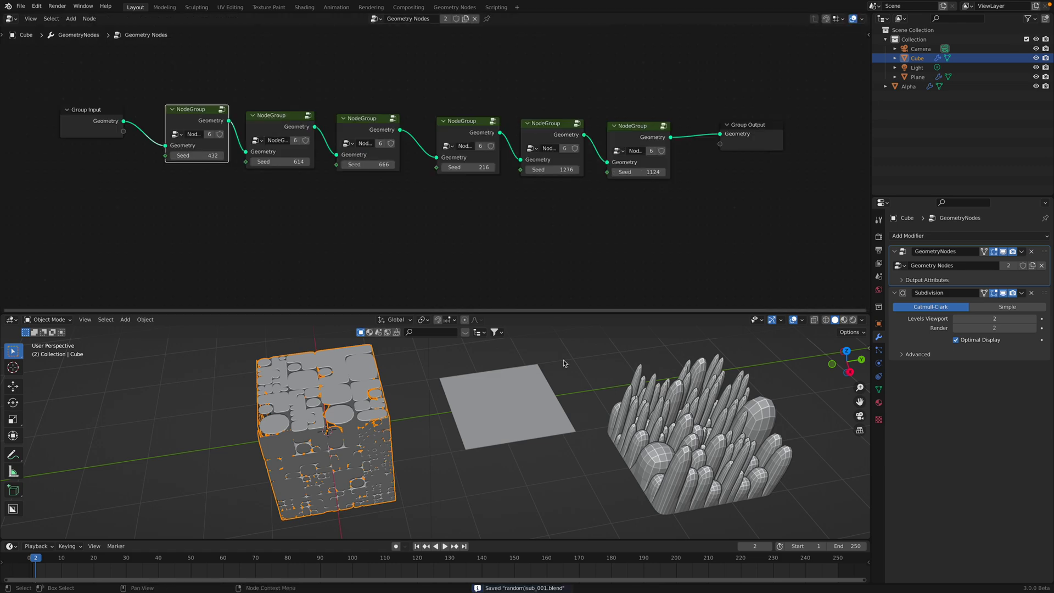
Enlarge the 3D viewport area to view the cube, plane and spiky mesh together.
{"action": "middle_click_drag", "start_coordinate": [564, 363], "coordinate": [567, 335]}
{"action": "left_click_drag", "start_coordinate": [565, 313], "coordinate": [571, 166]}
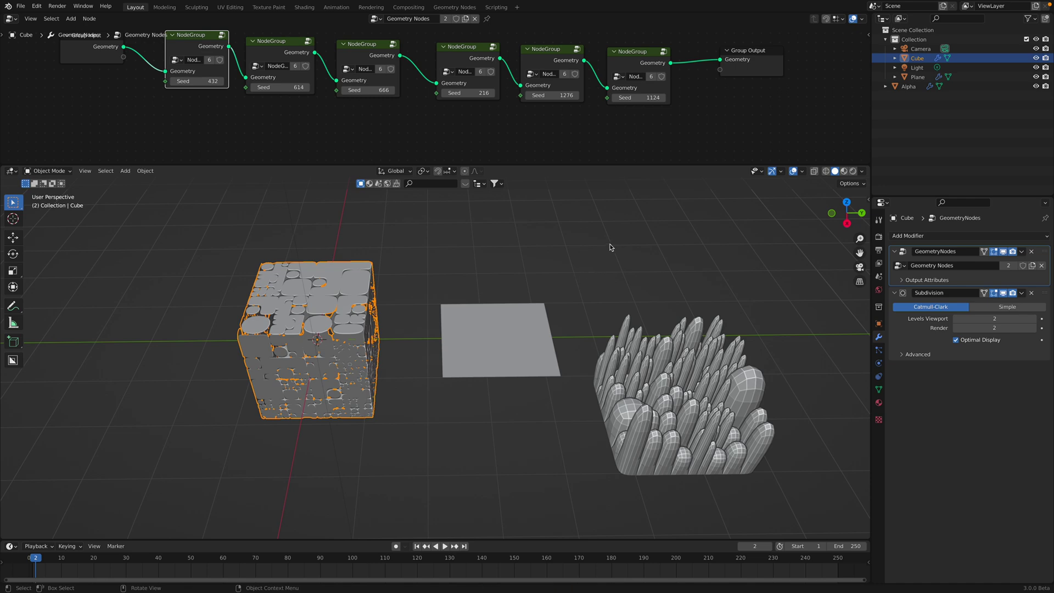
{"action": "mouse_move", "coordinate": [939, 3]}
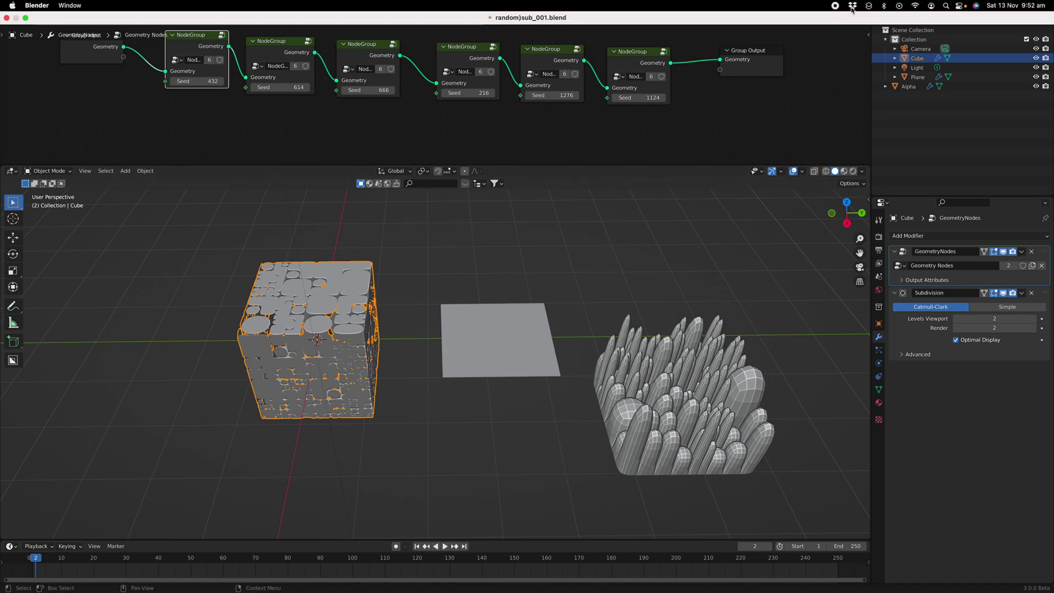